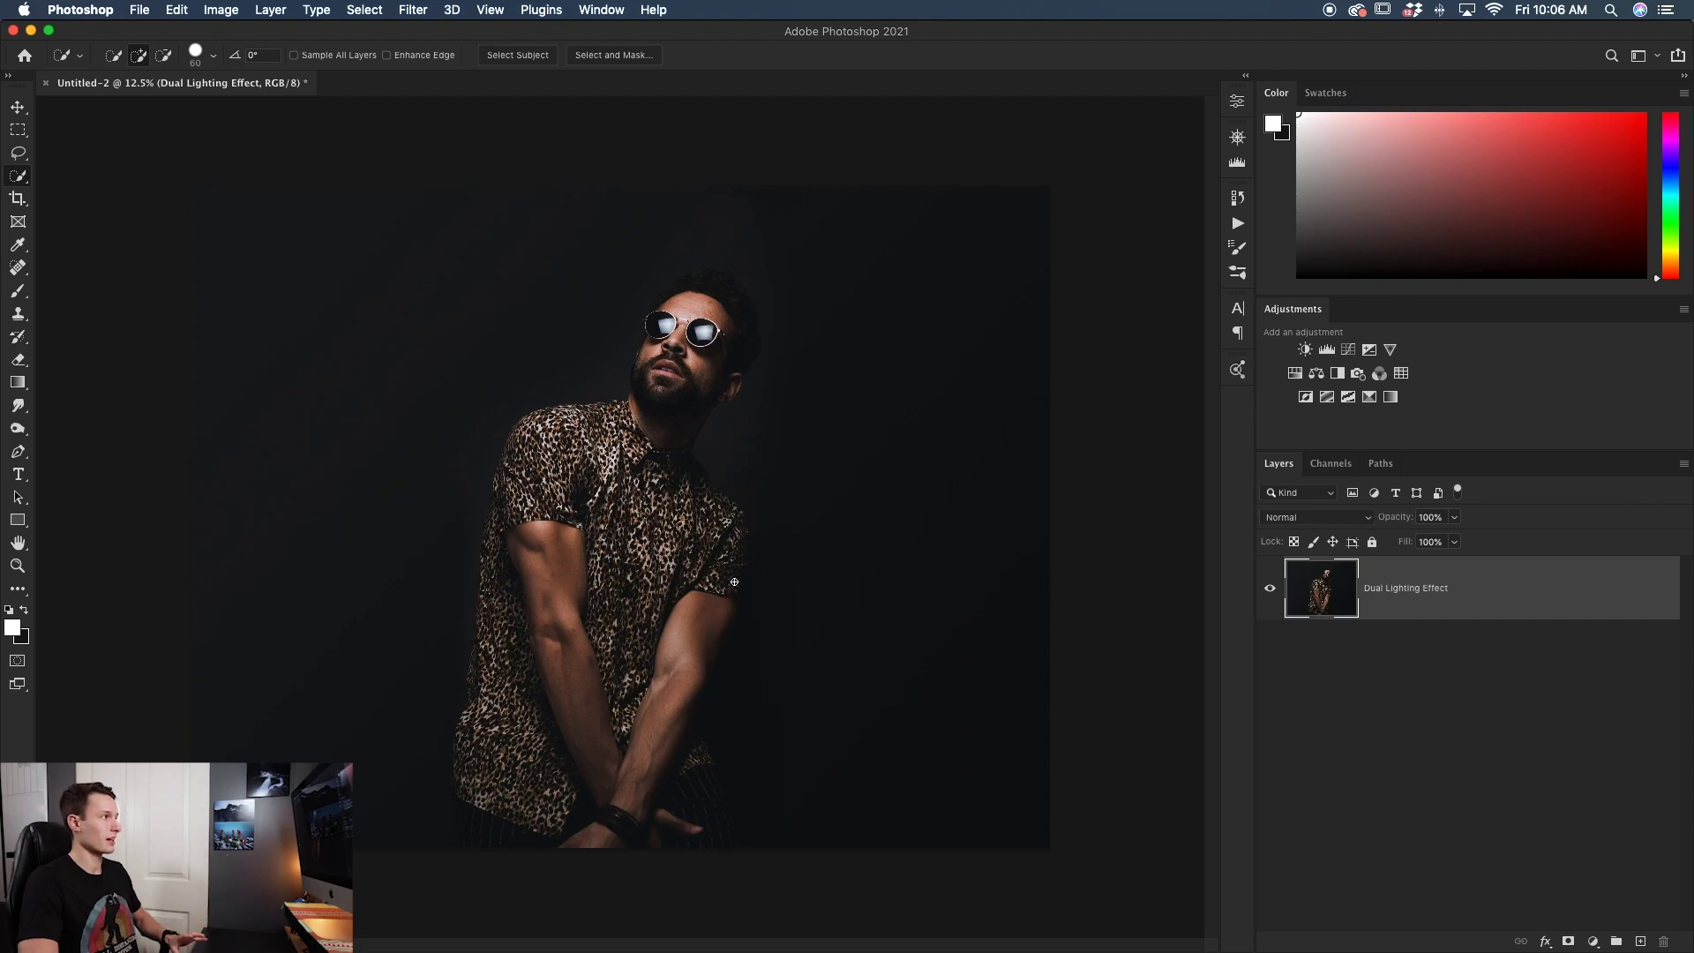
Add a Gradient Fill 1 layer using the Basics Foreground to Transparent preset in white.
click(289, 11)
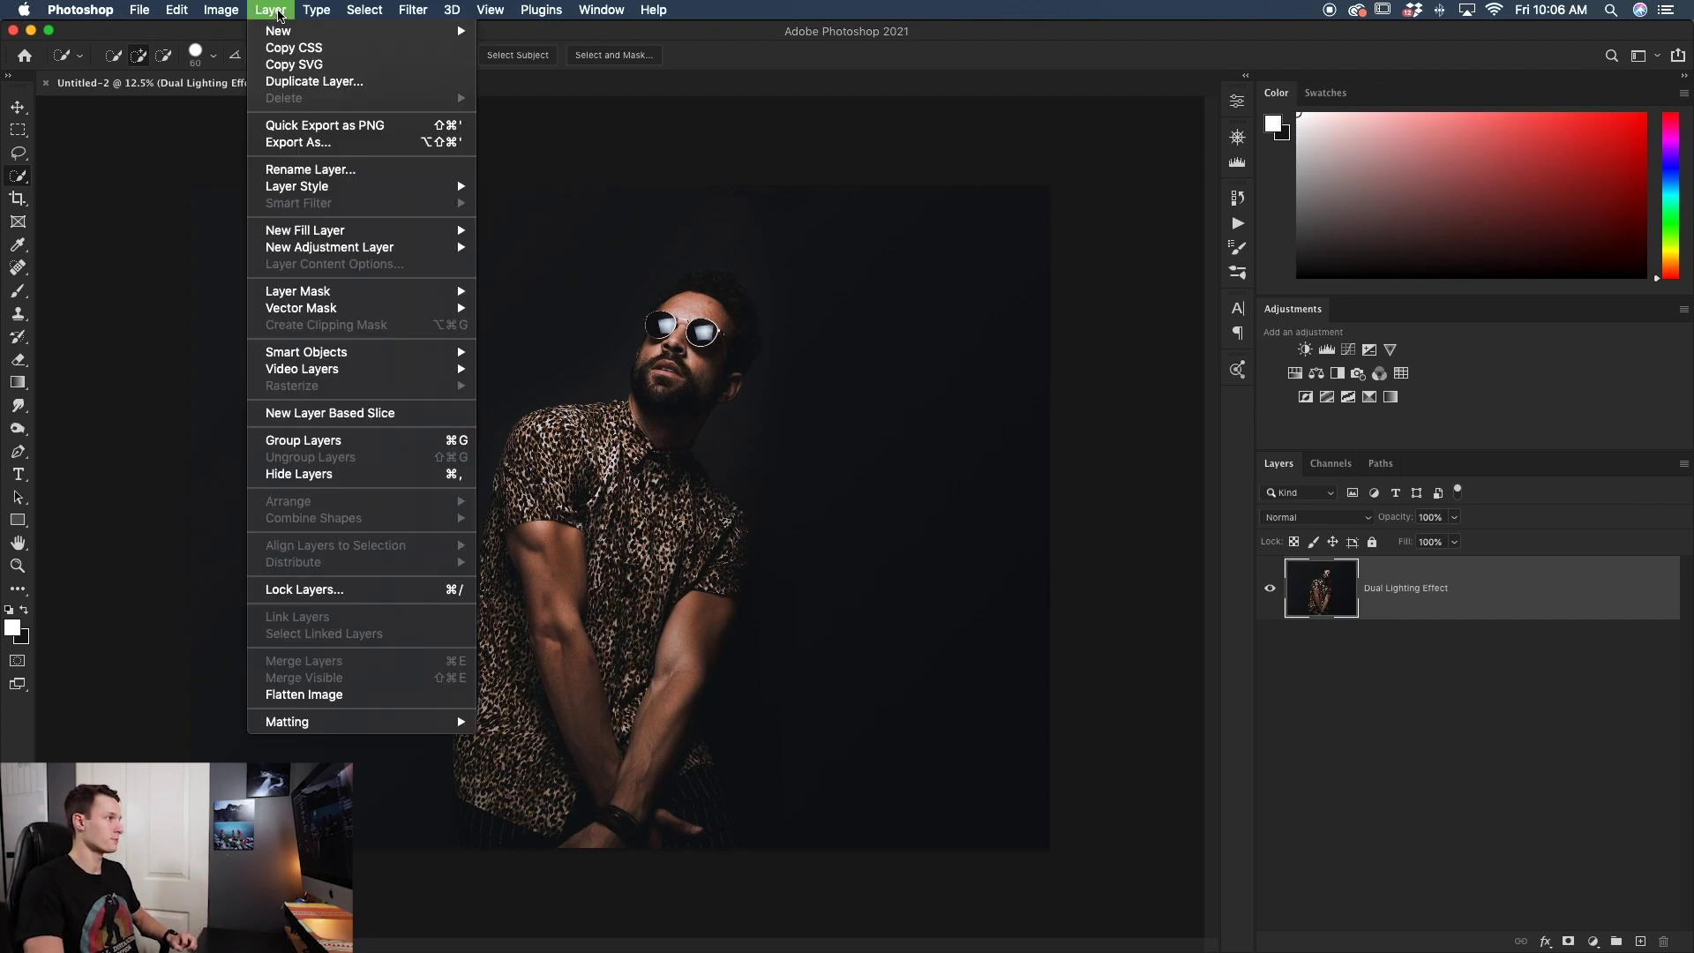
mouse_move(366, 231)
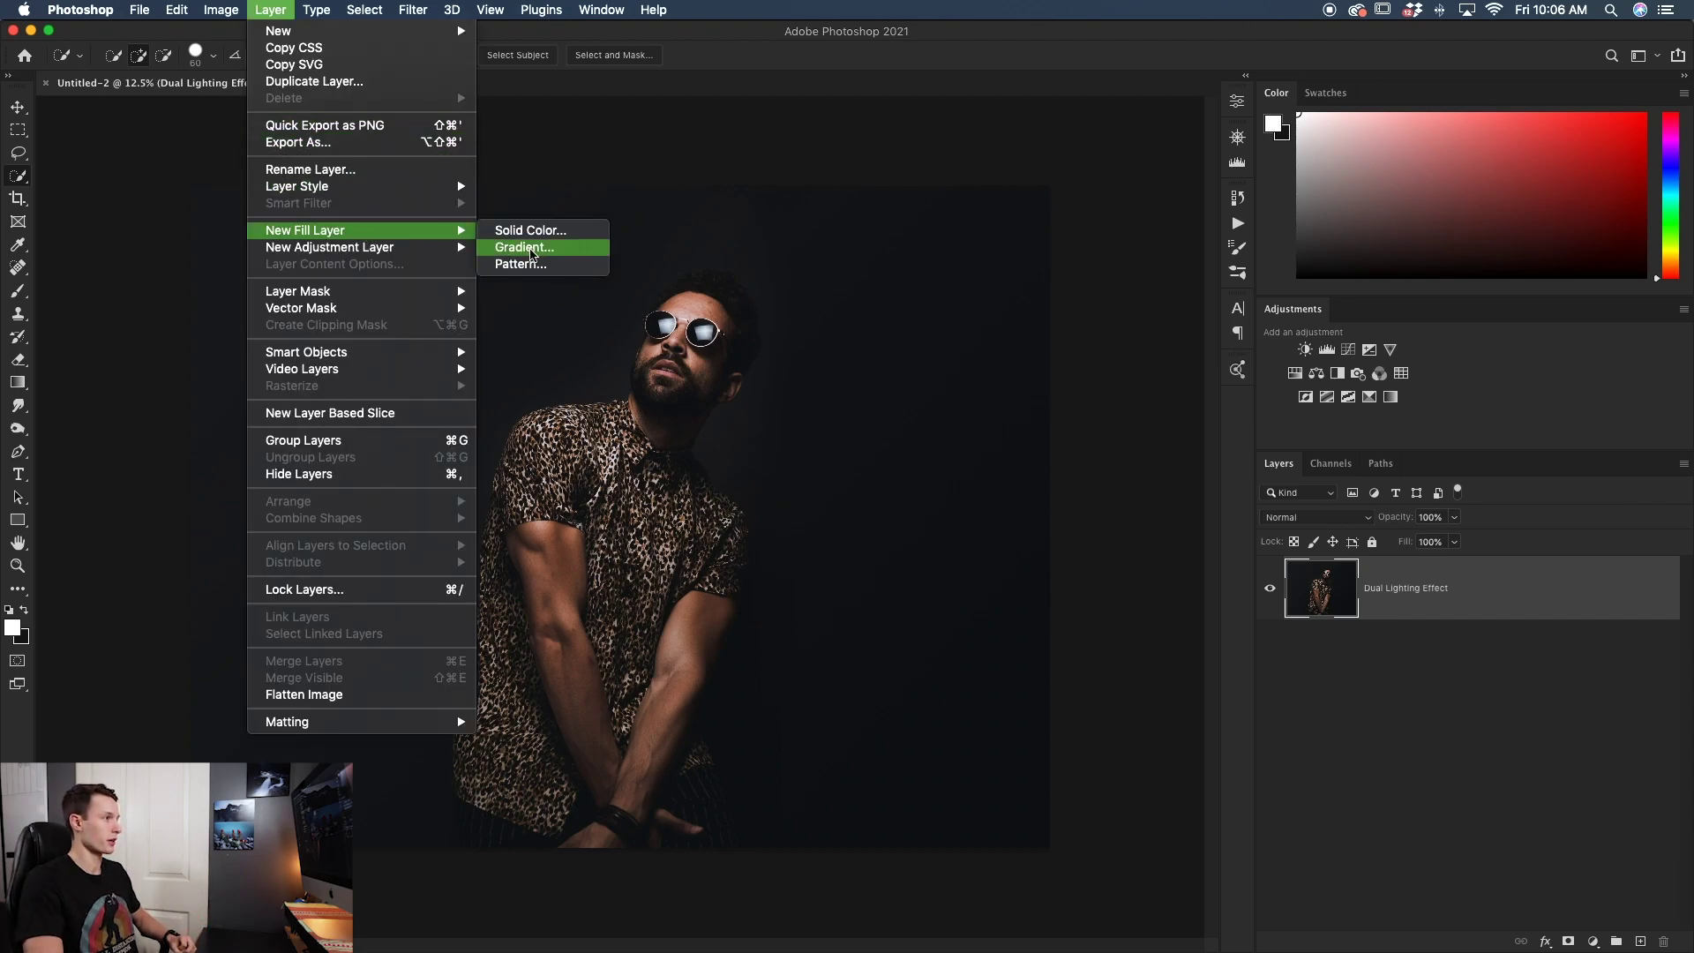
click(530, 255)
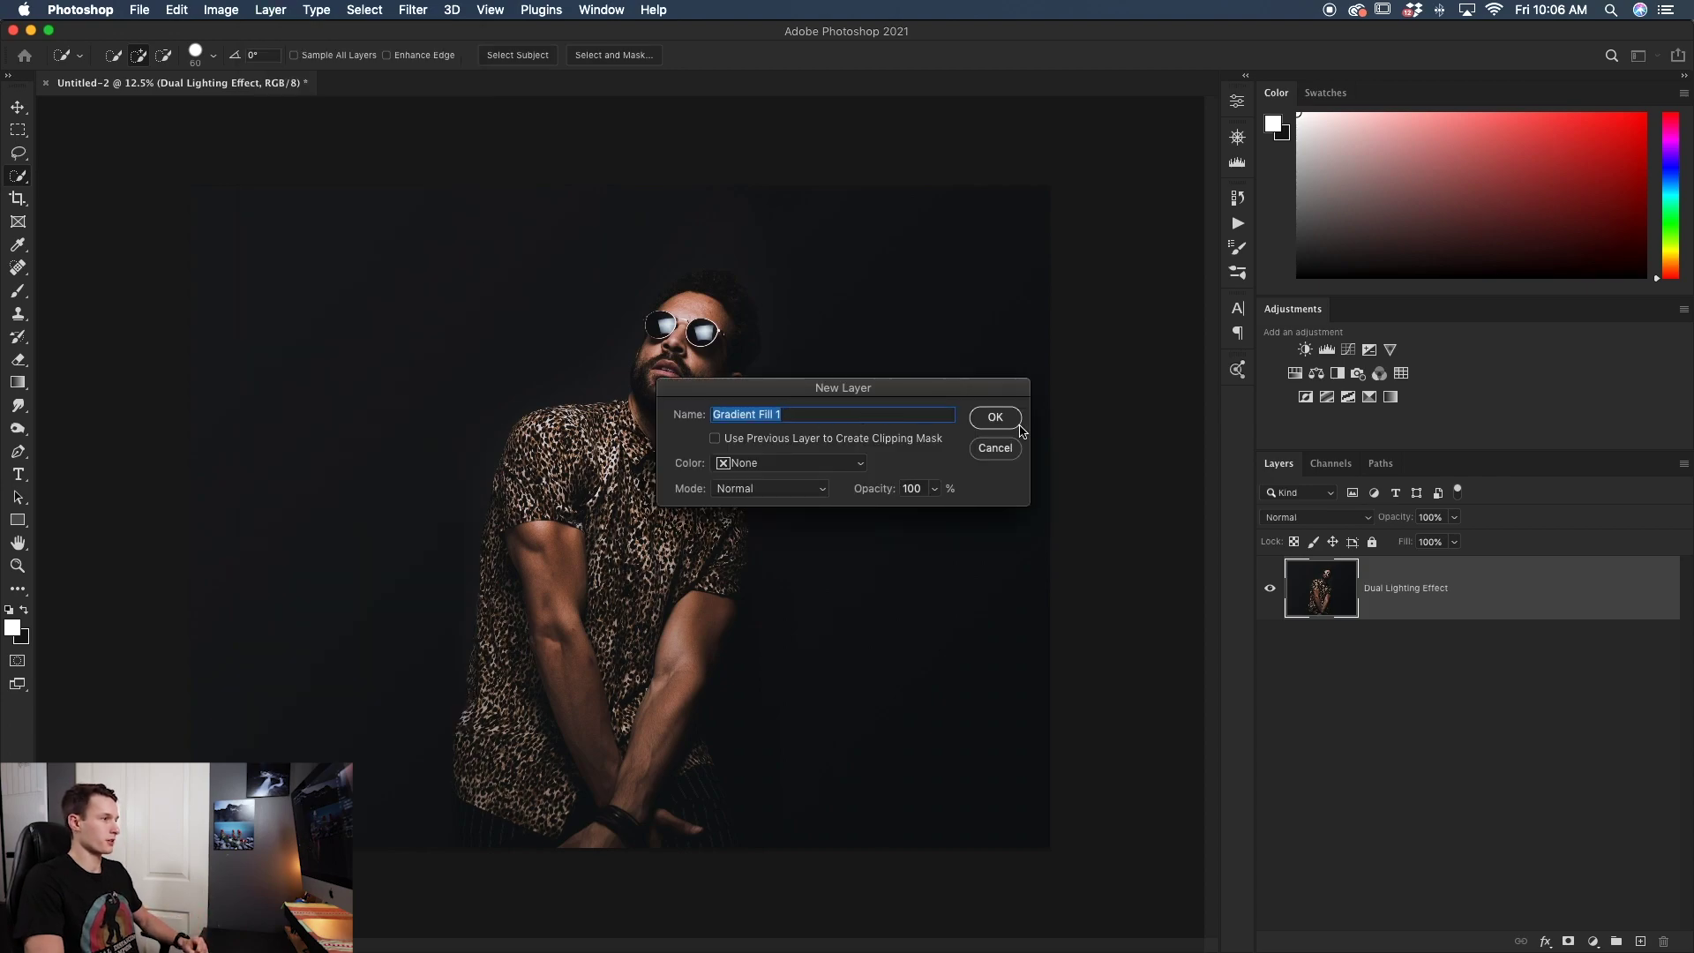
click(995, 418)
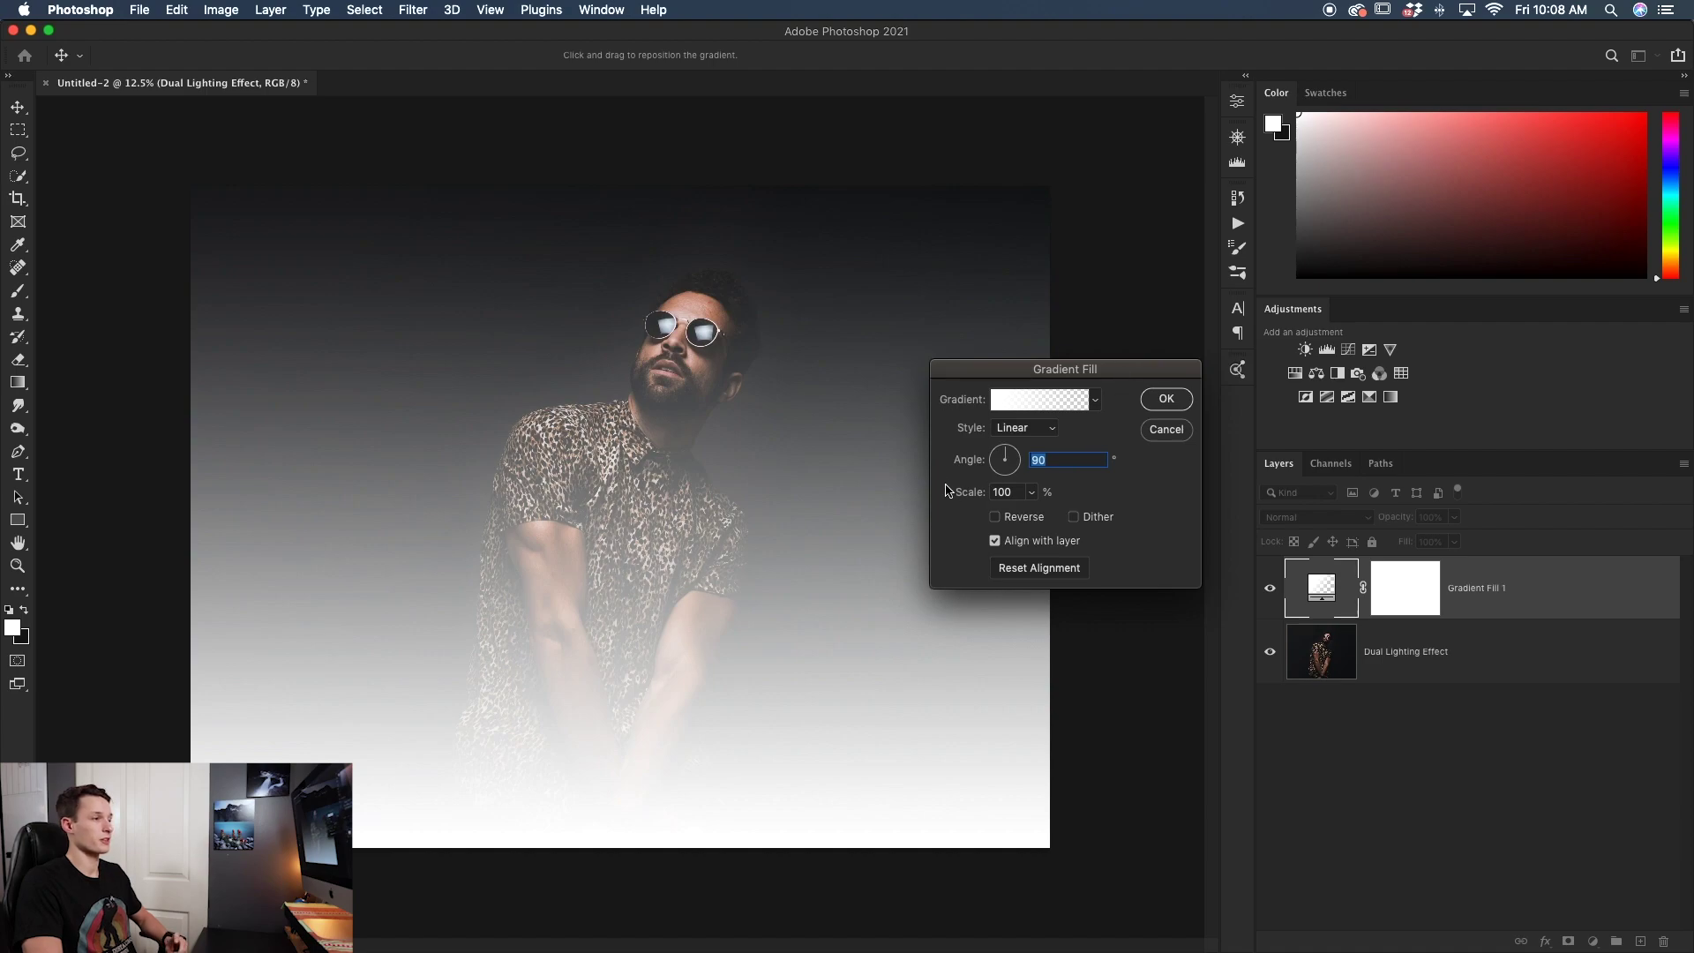
click(1024, 409)
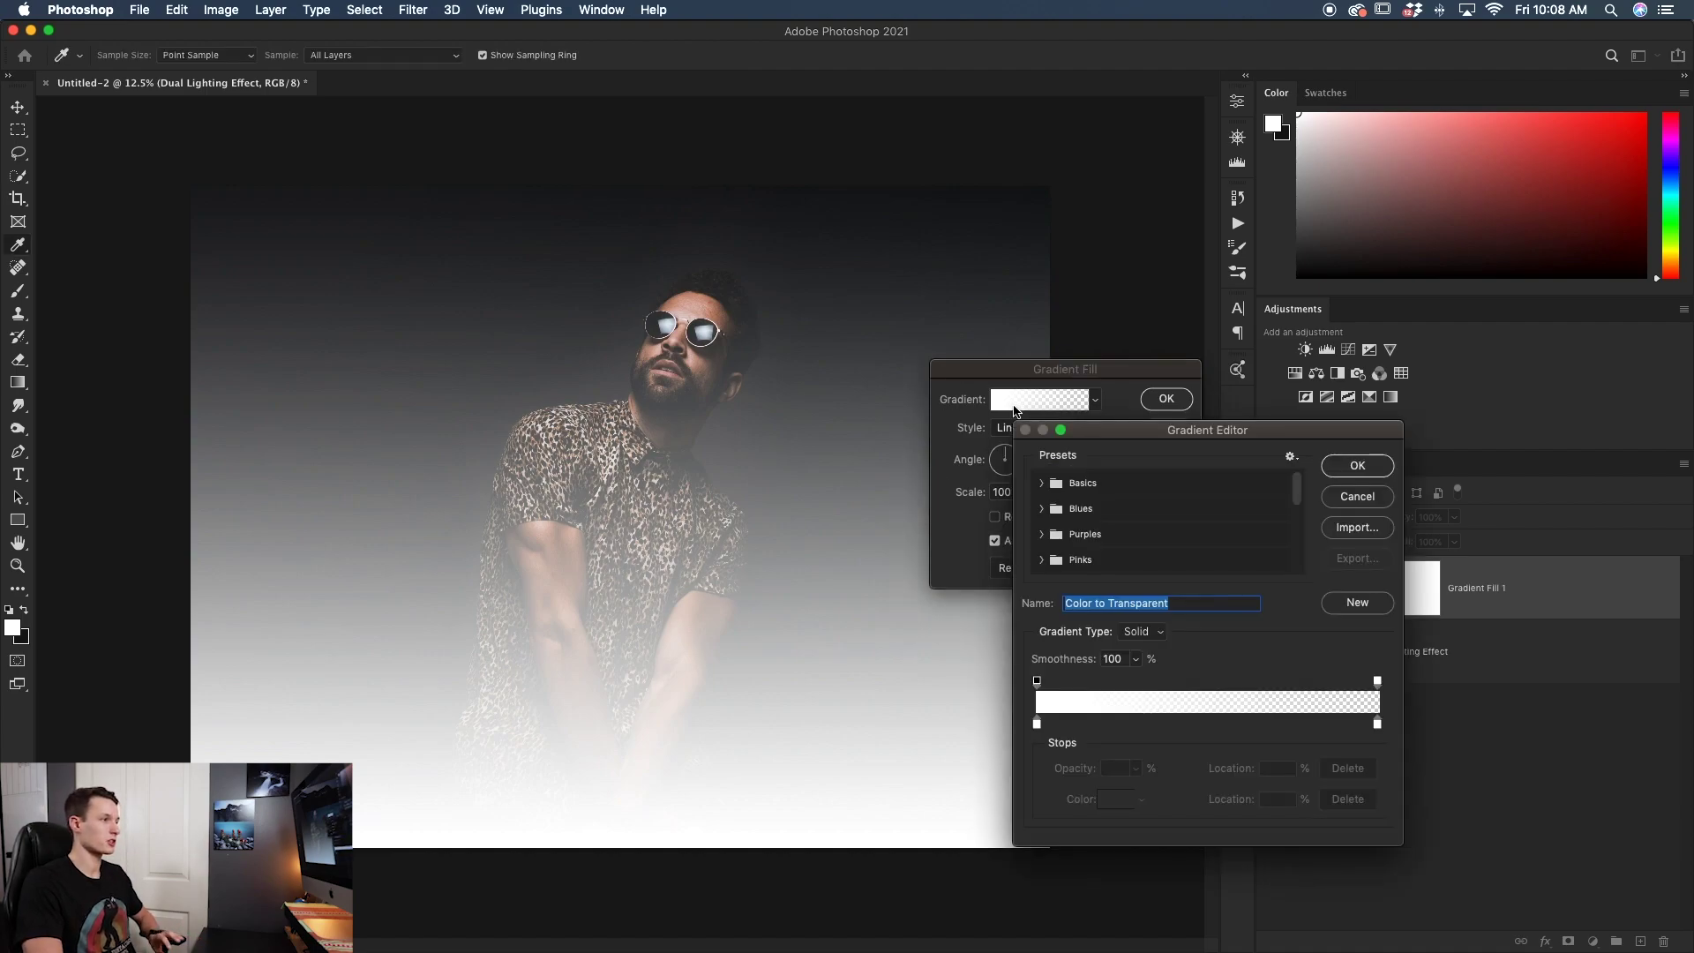
click(1042, 483)
click(1094, 516)
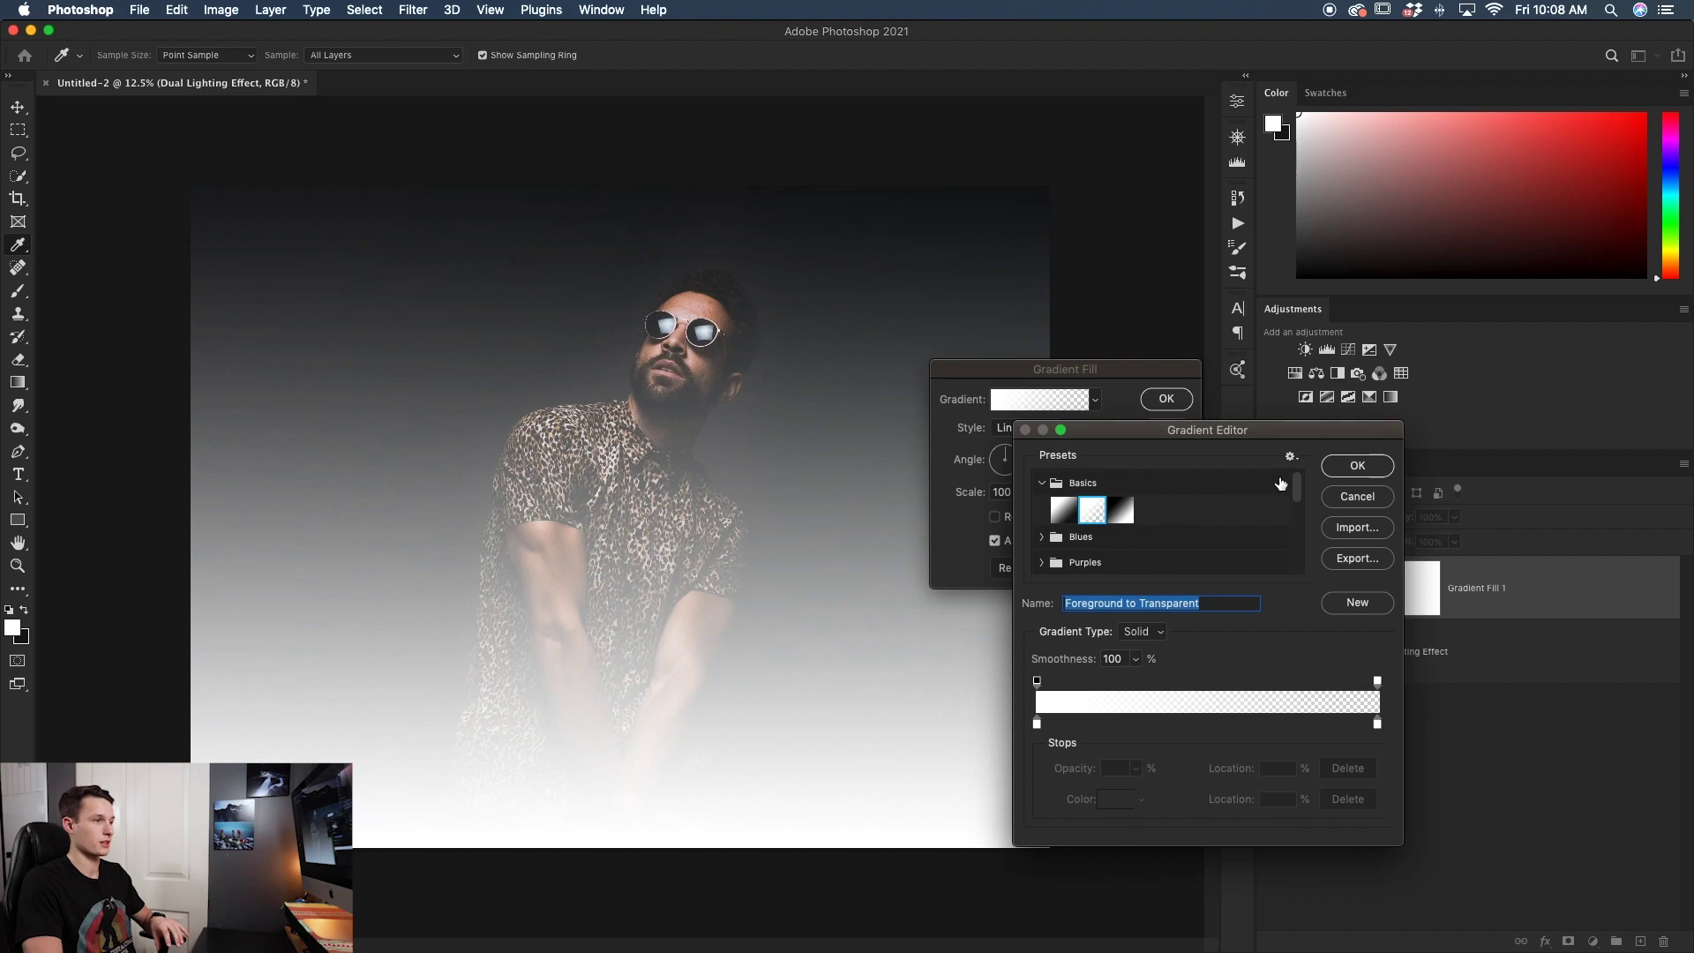
click(1356, 466)
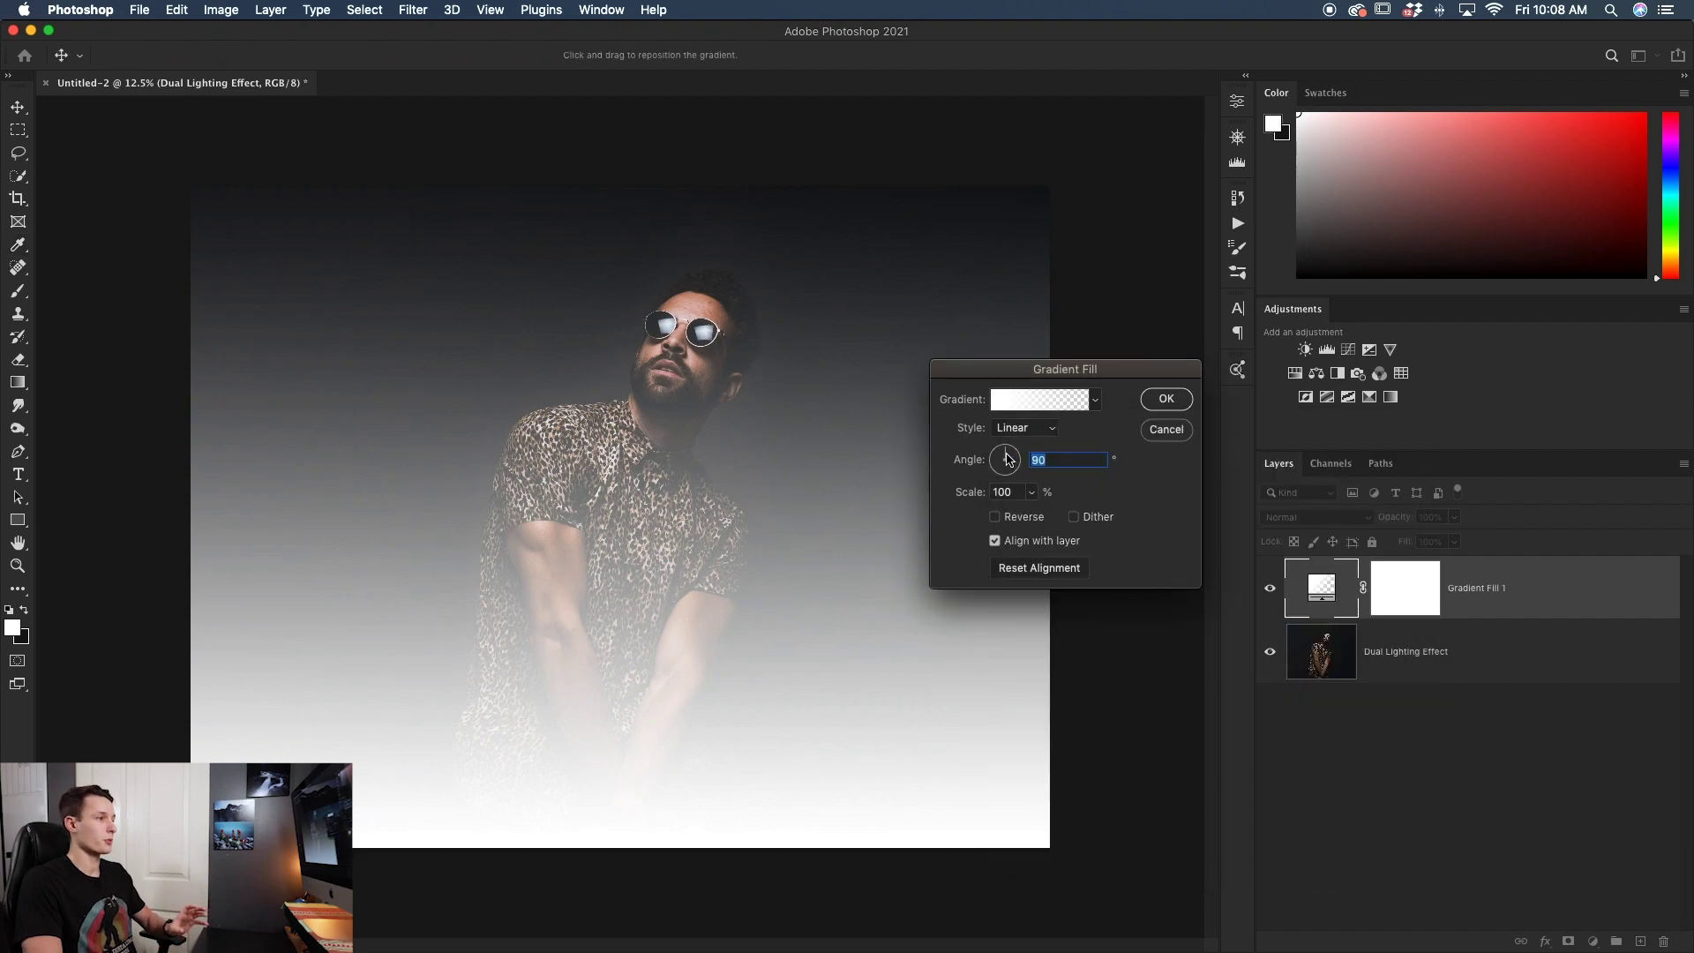
Set the white gradient to a 157.38° angle and 12% scale, then open its colours.
drag(1008, 459, 1002, 458)
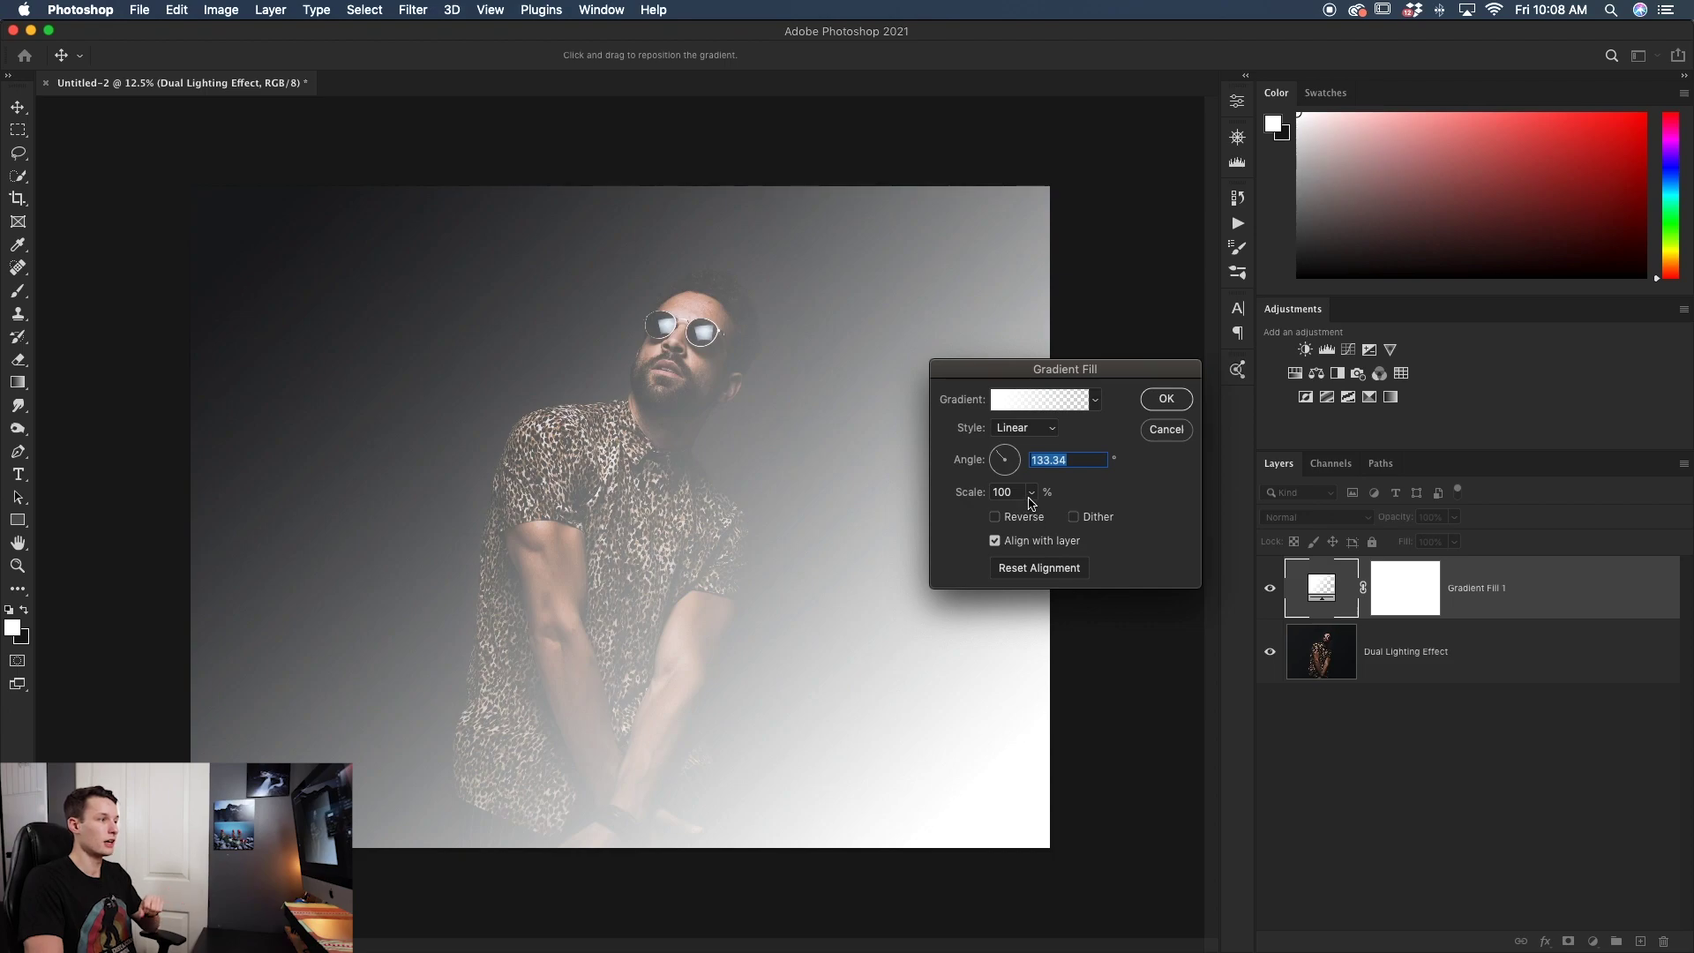
click(1031, 495)
drag(1031, 519, 1024, 521)
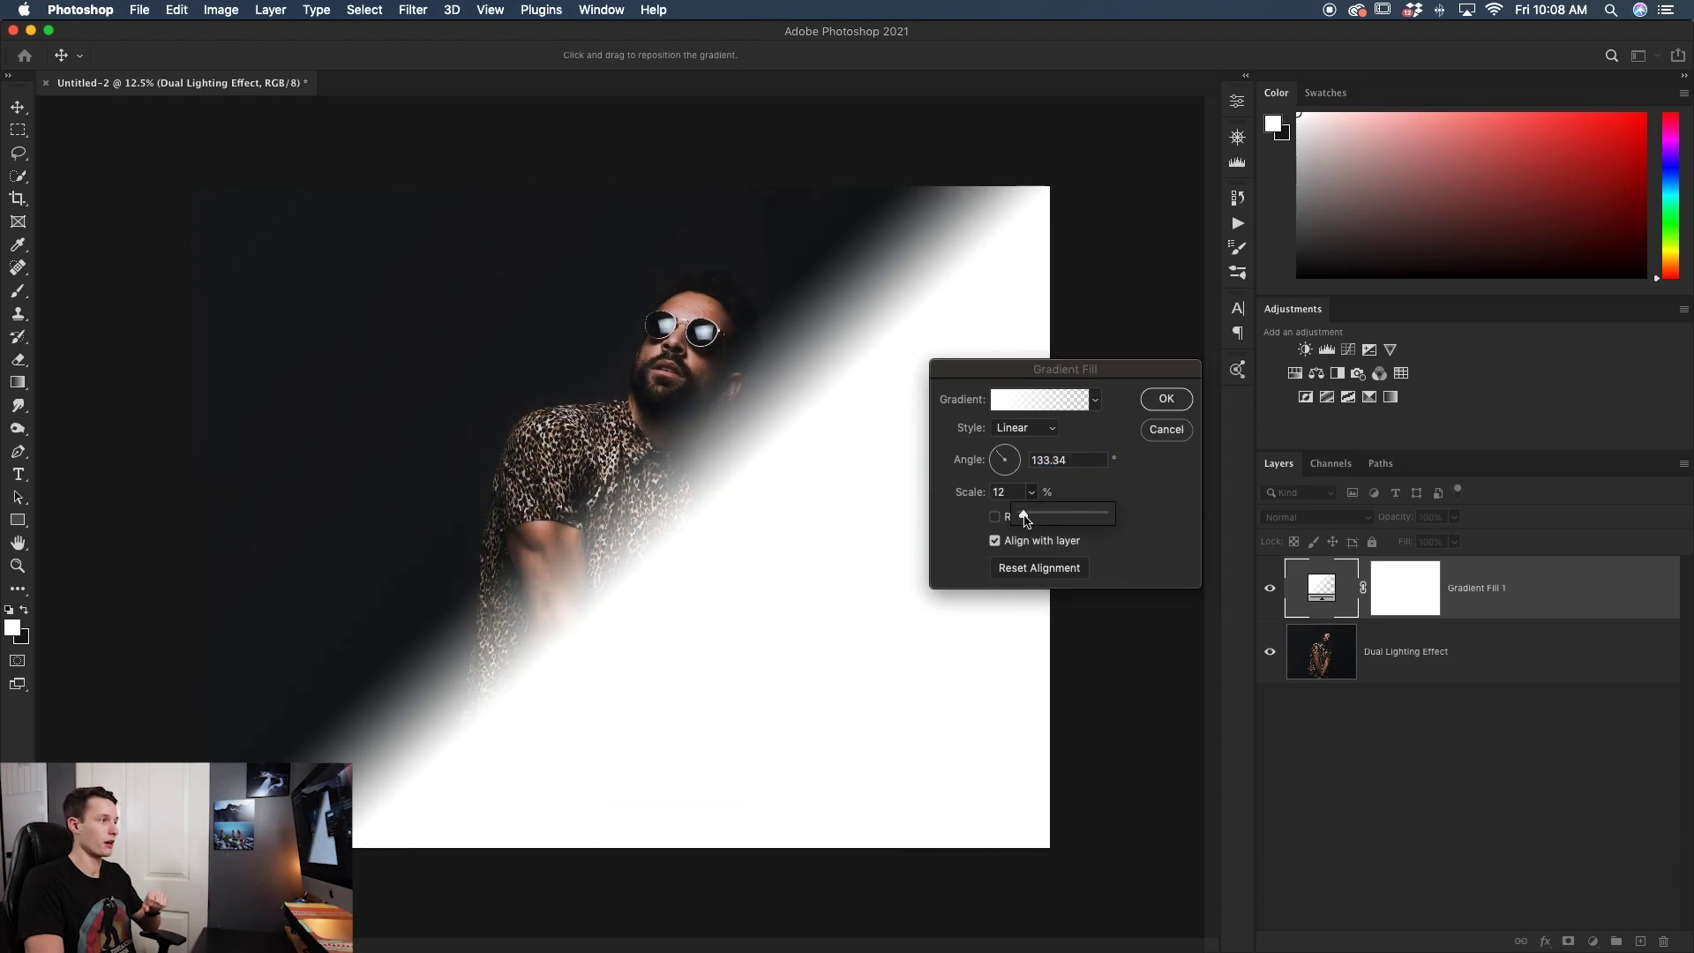
click(1037, 468)
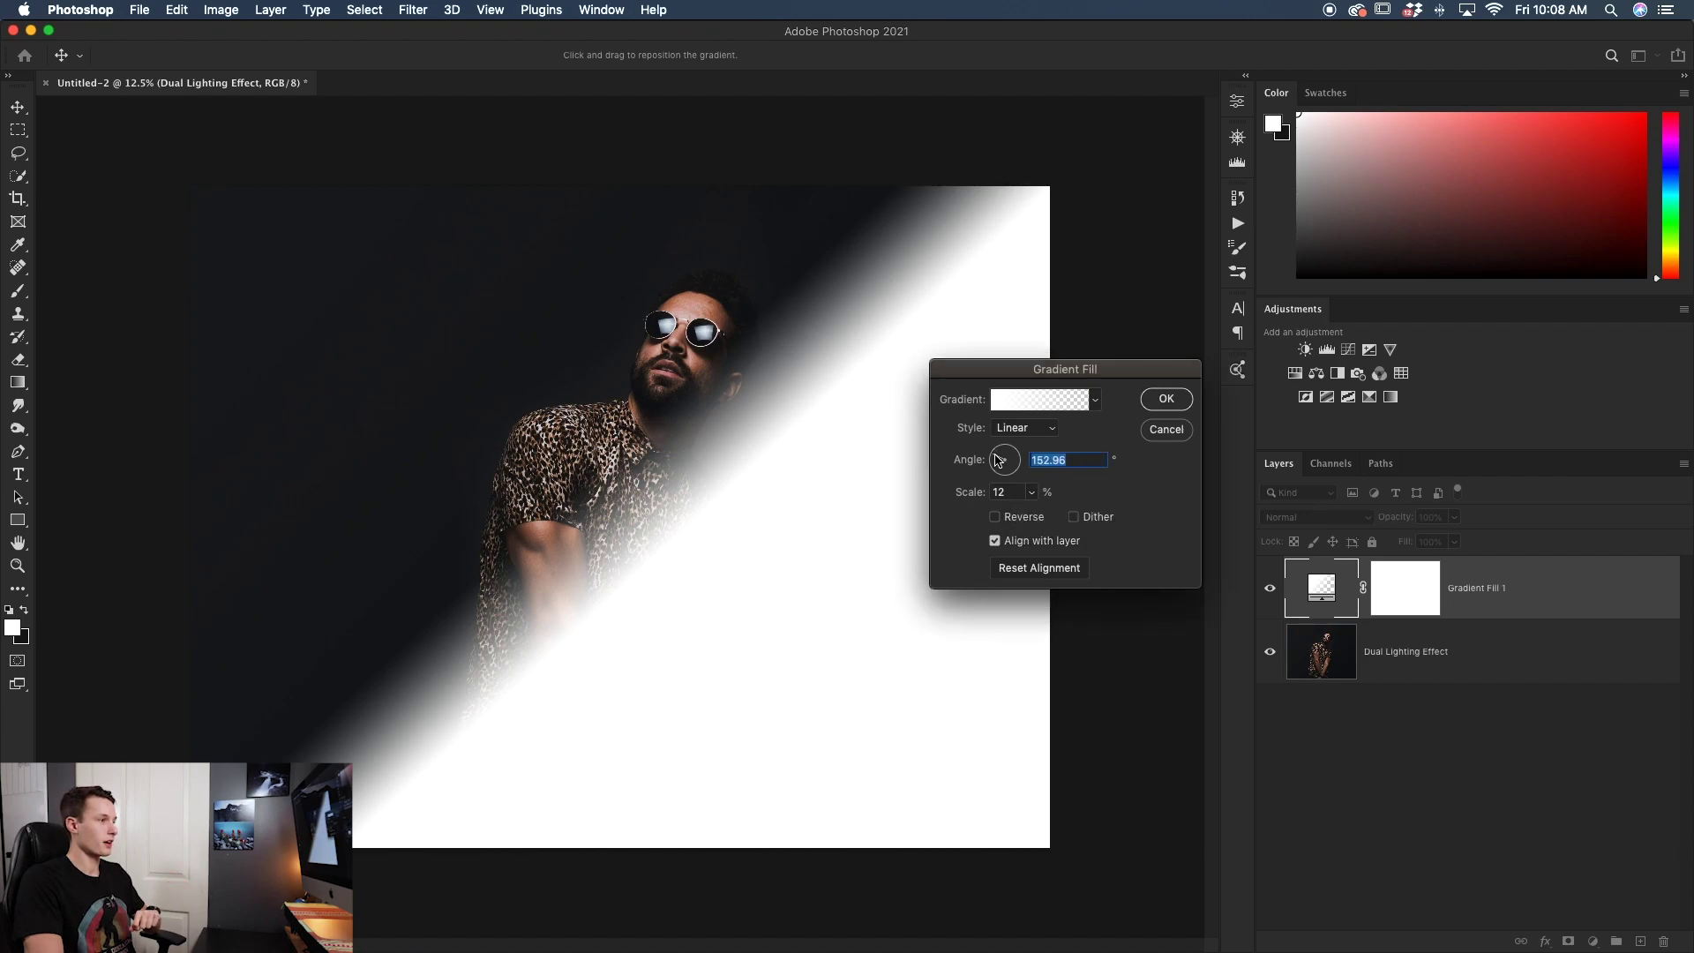
click(997, 460)
drag(997, 459, 996, 460)
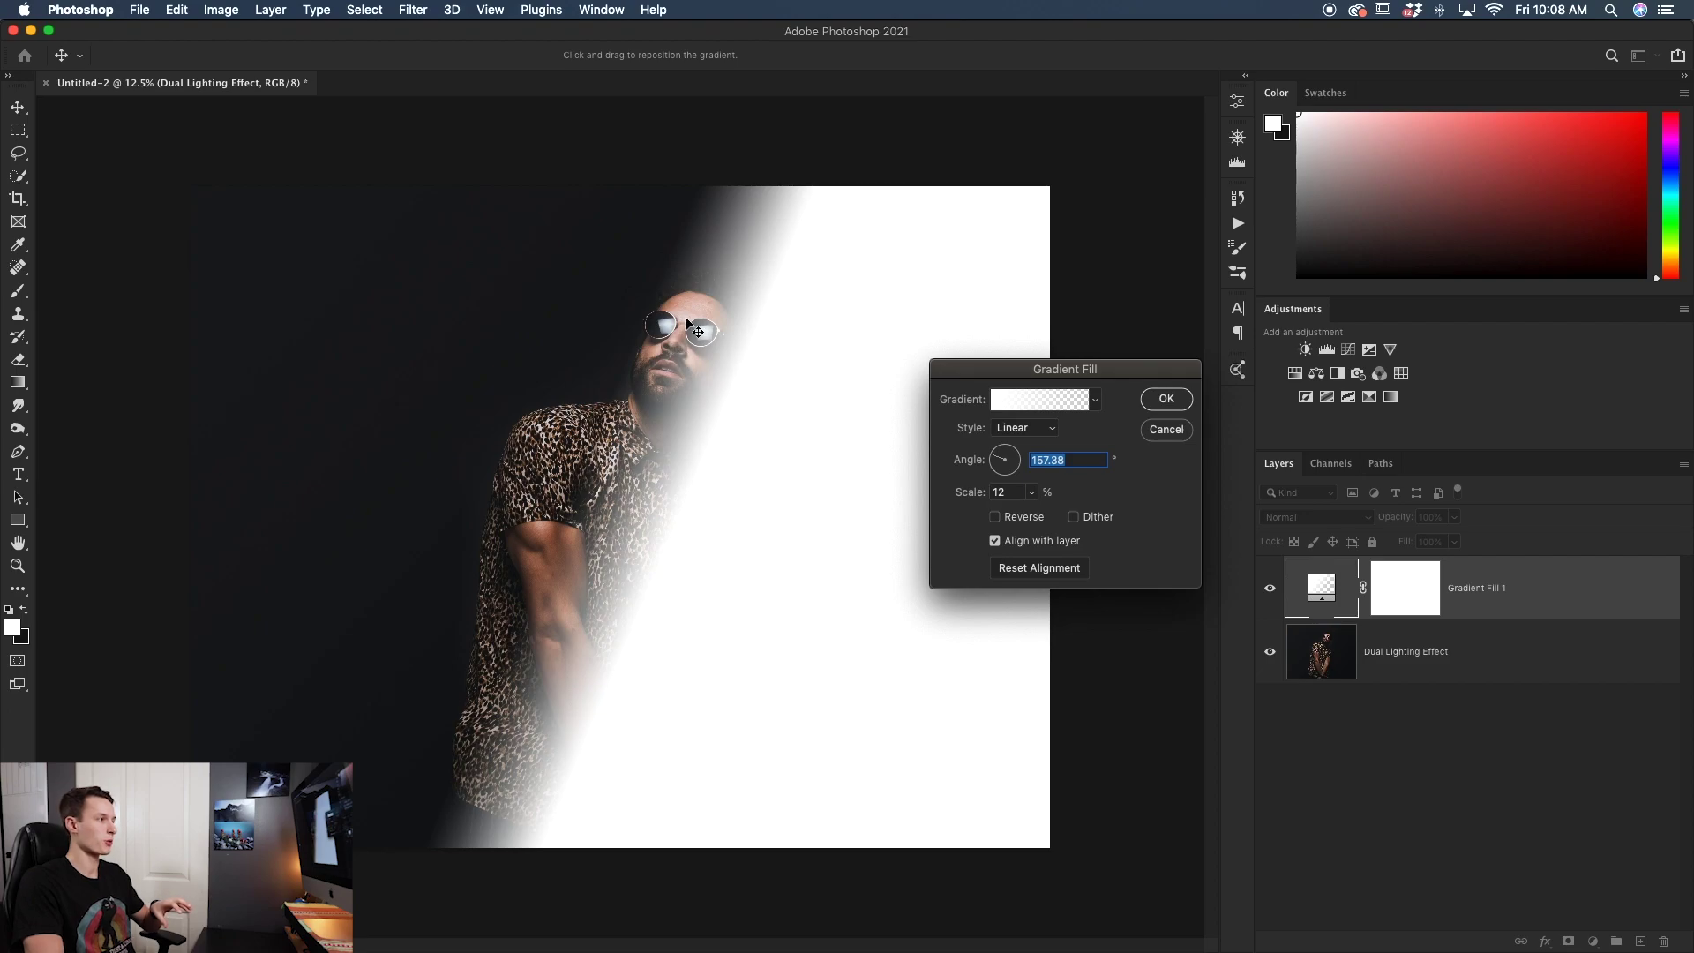
click(1038, 407)
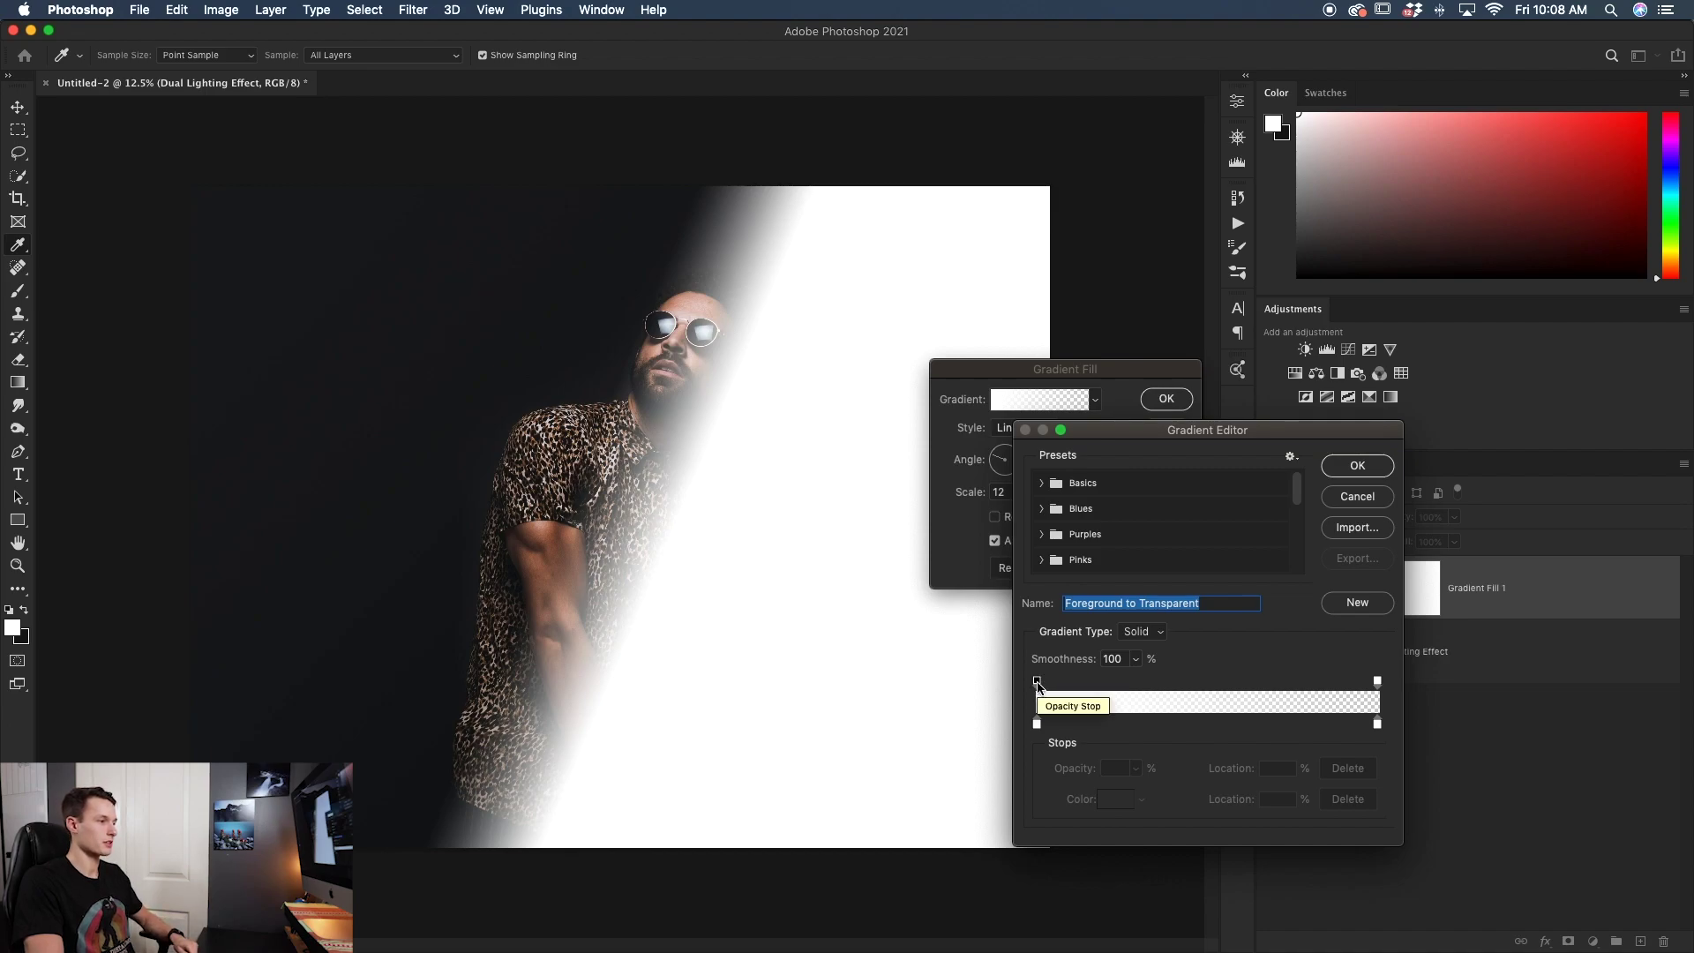
Keep the gradient solid to 45% and make its left stop bright cyan #0ed4ff.
drag(1036, 682, 1163, 684)
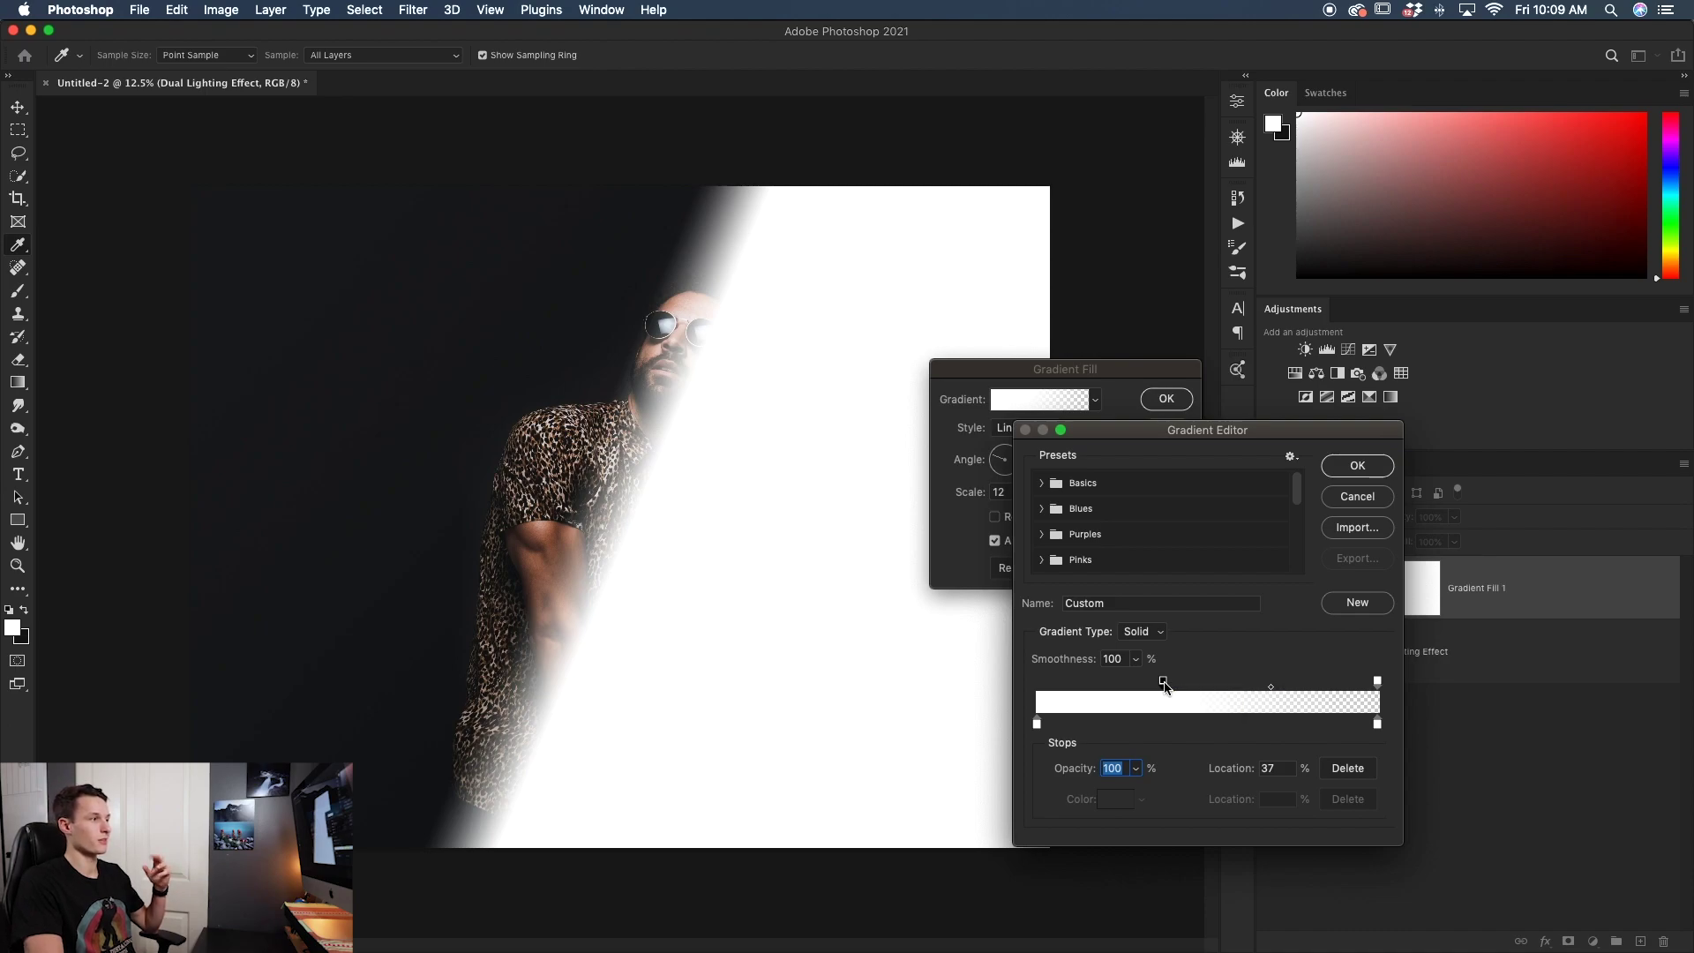
drag(1164, 686, 1190, 687)
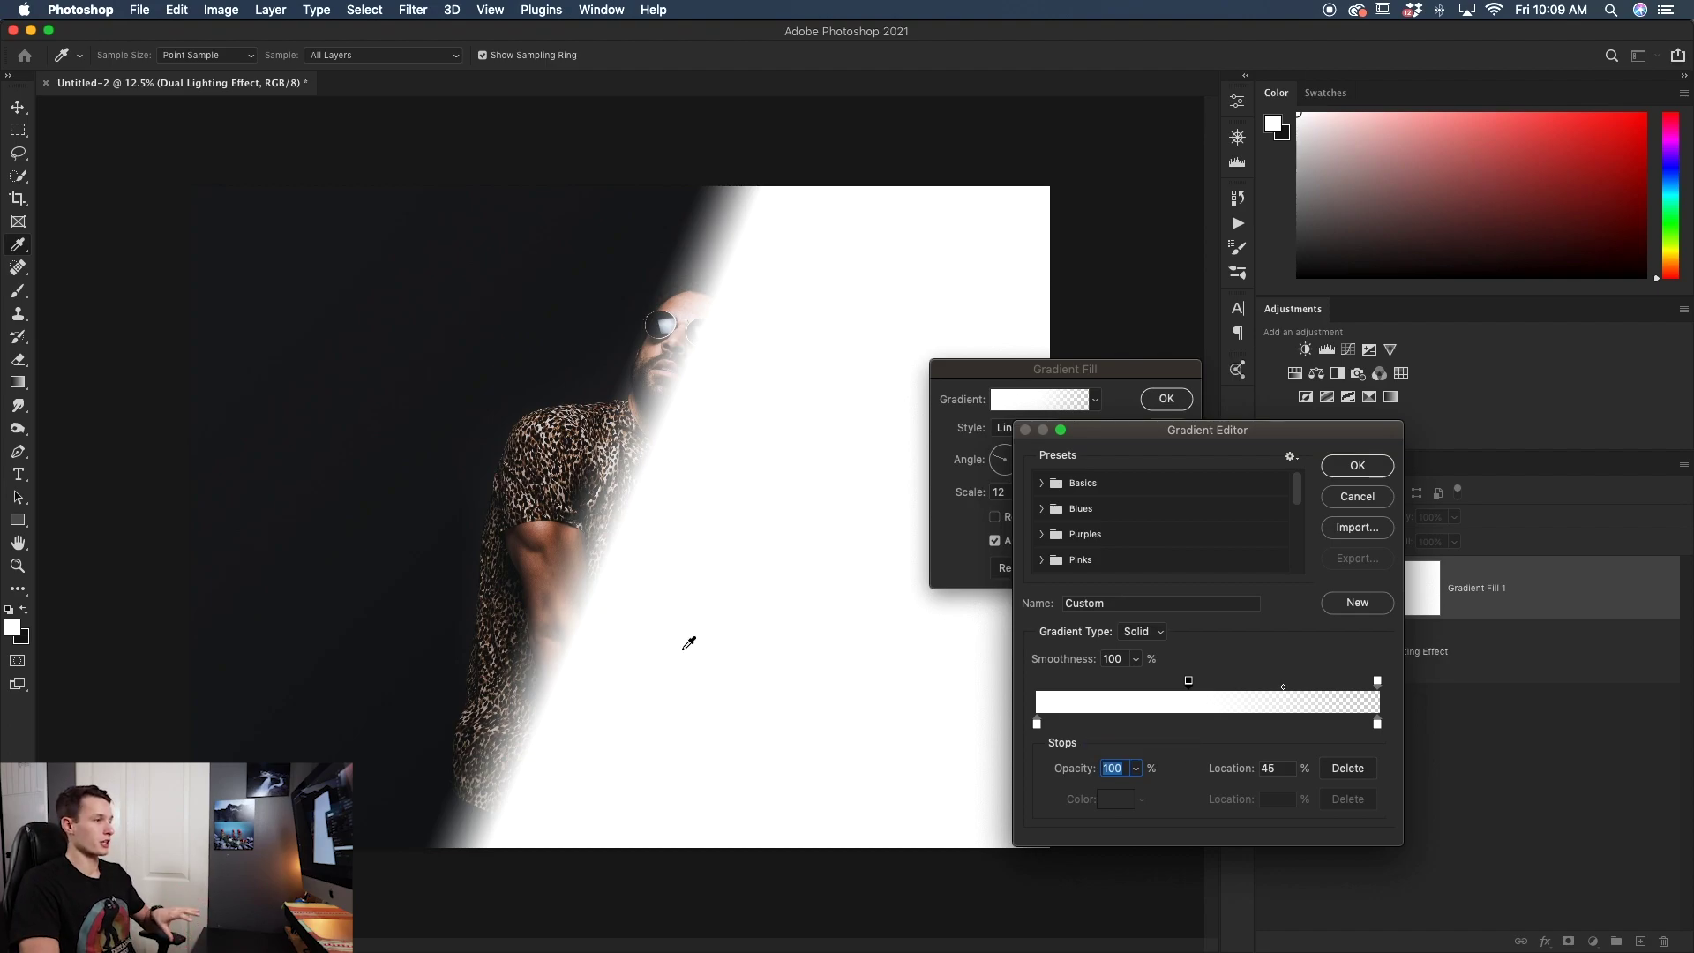
double_click(1037, 724)
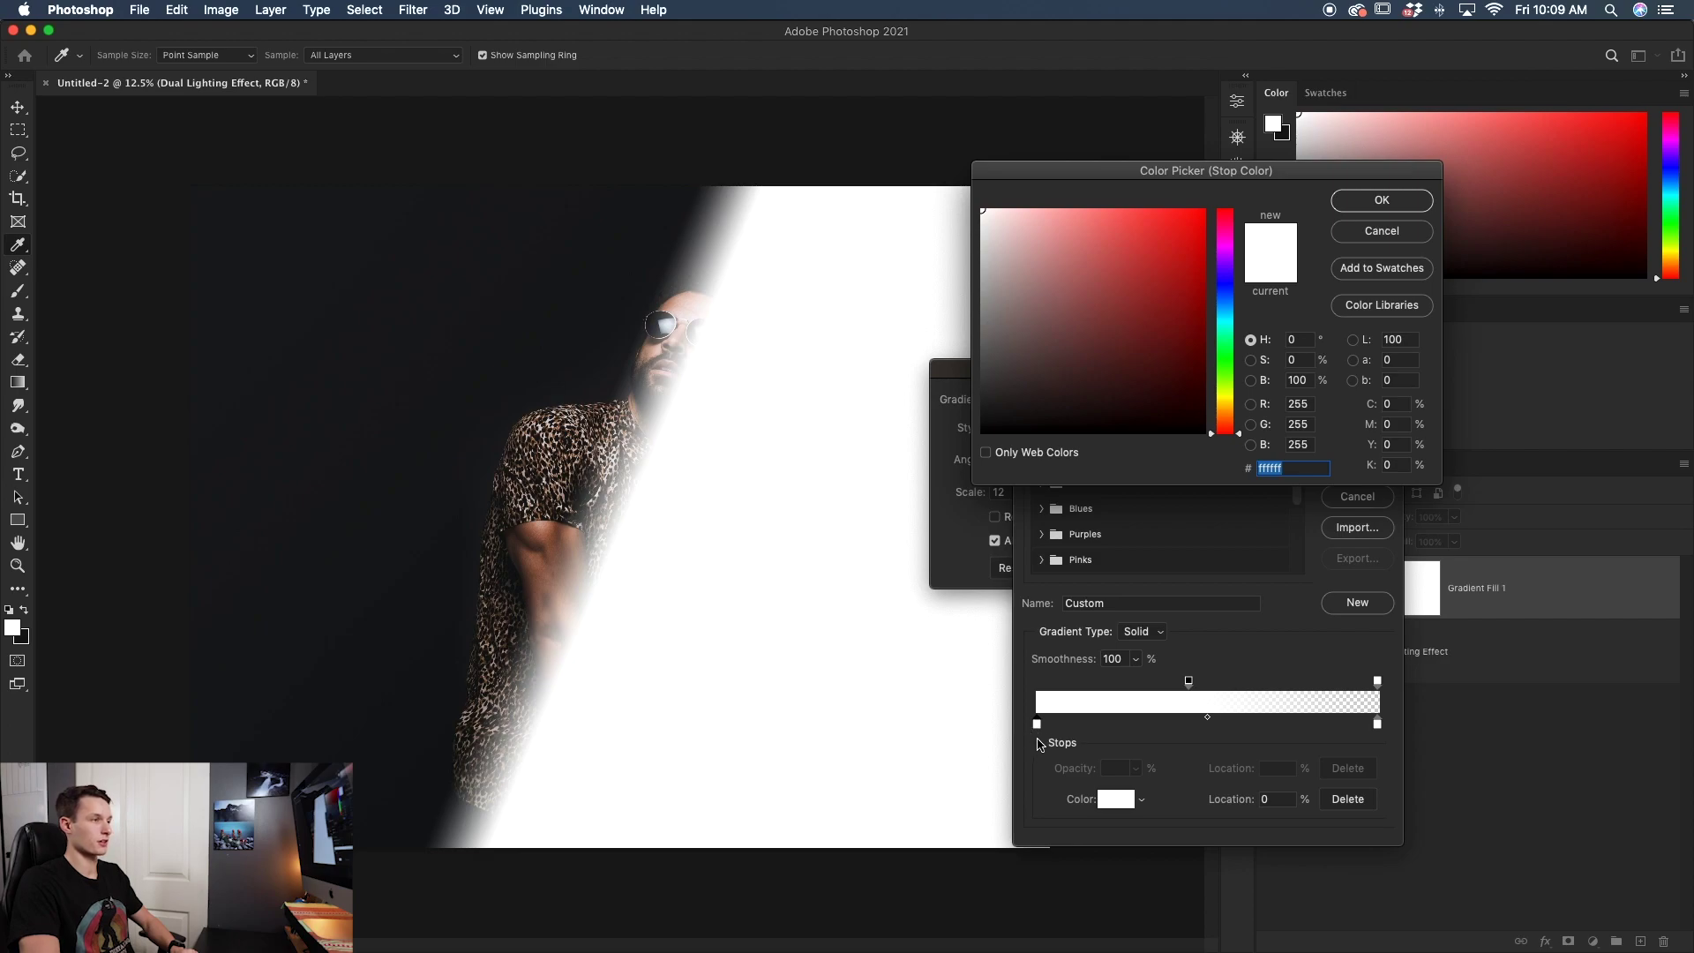
drag(1231, 375, 1231, 316)
drag(1186, 233, 1193, 209)
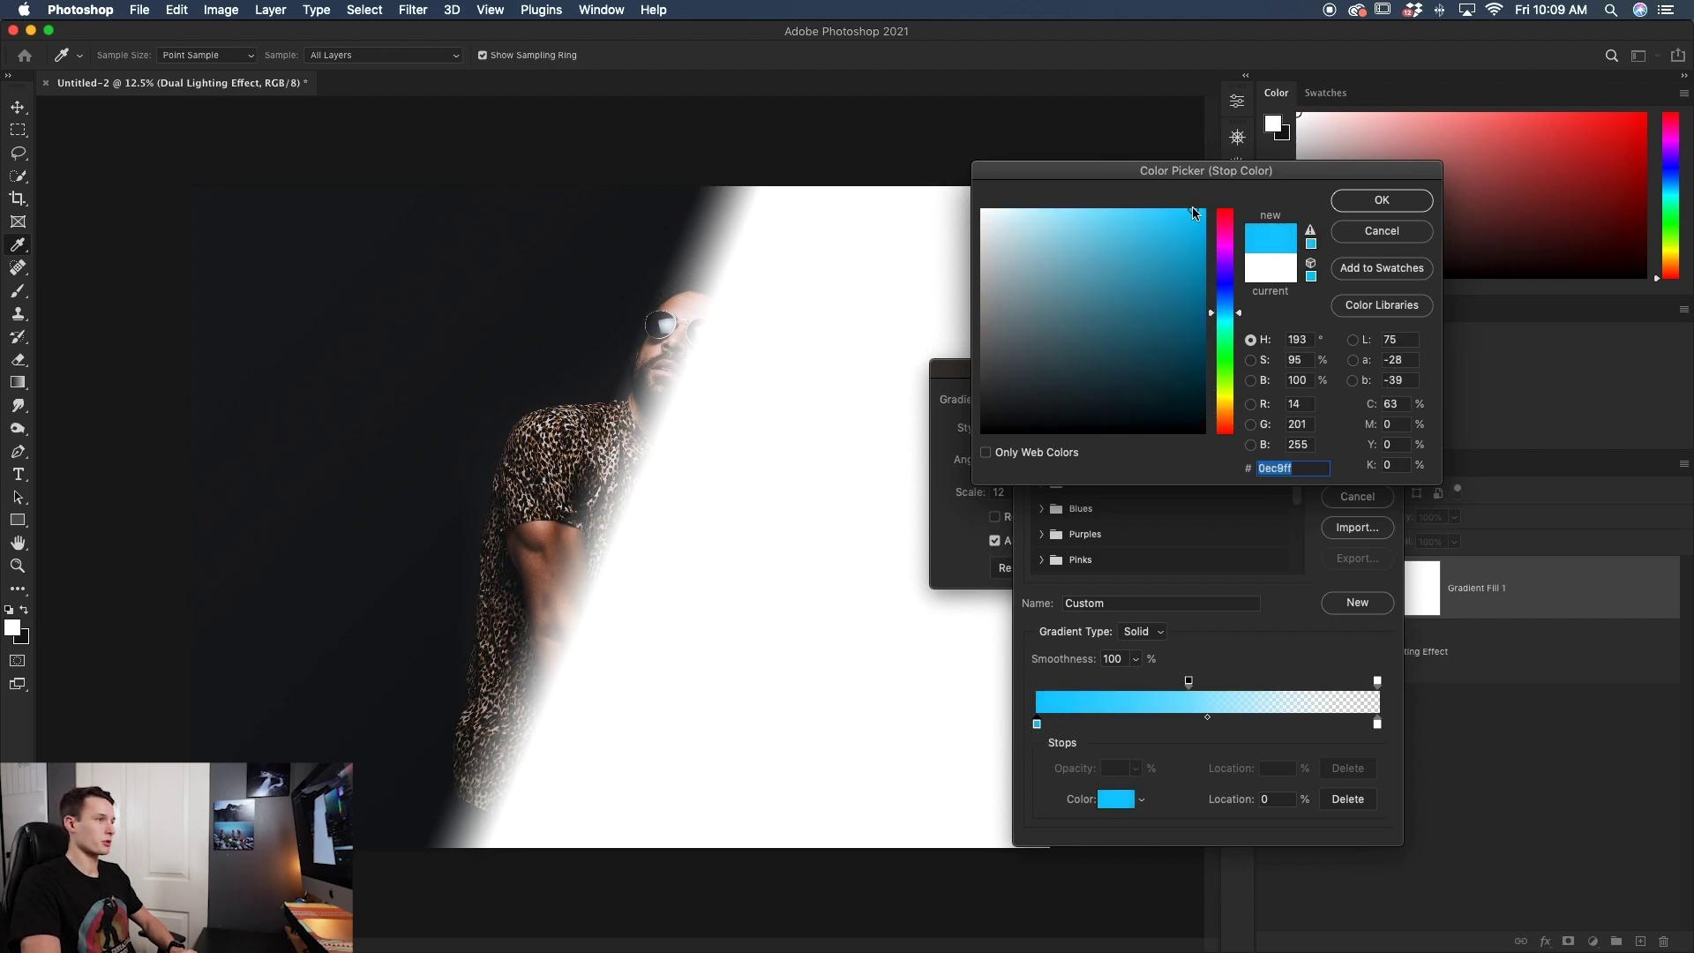
drag(1227, 310, 1227, 315)
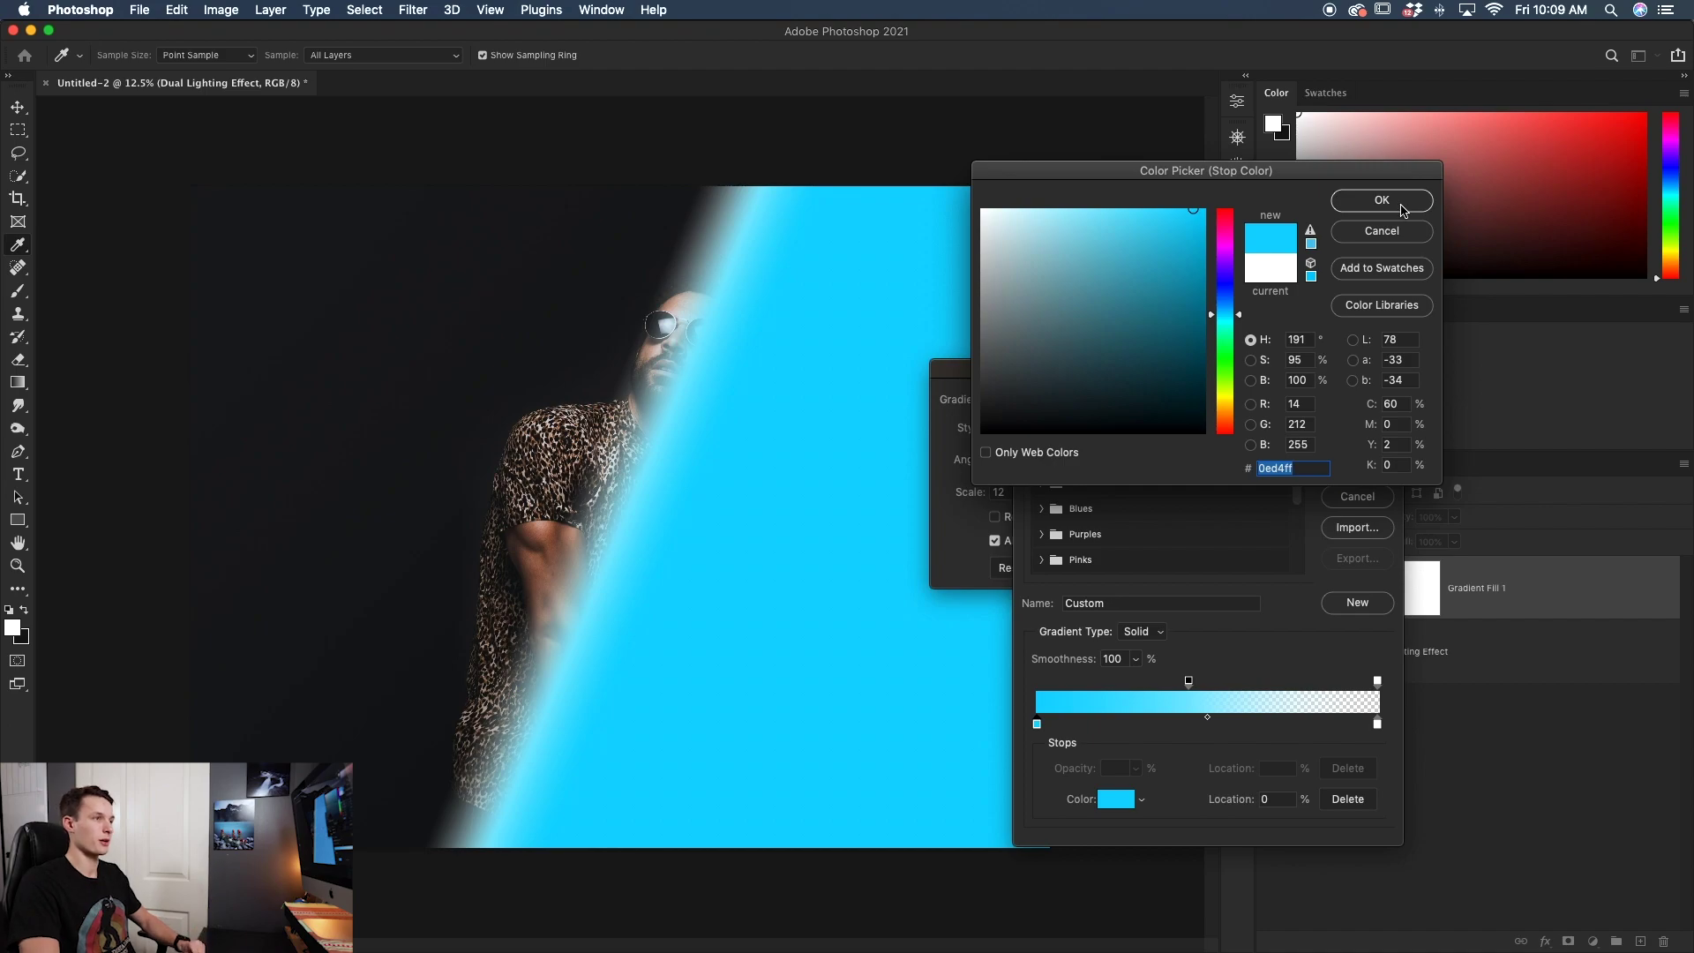
click(1403, 208)
Commit the cyan gradient fill and set Gradient Fill 1's blend mode to Color.
click(1355, 466)
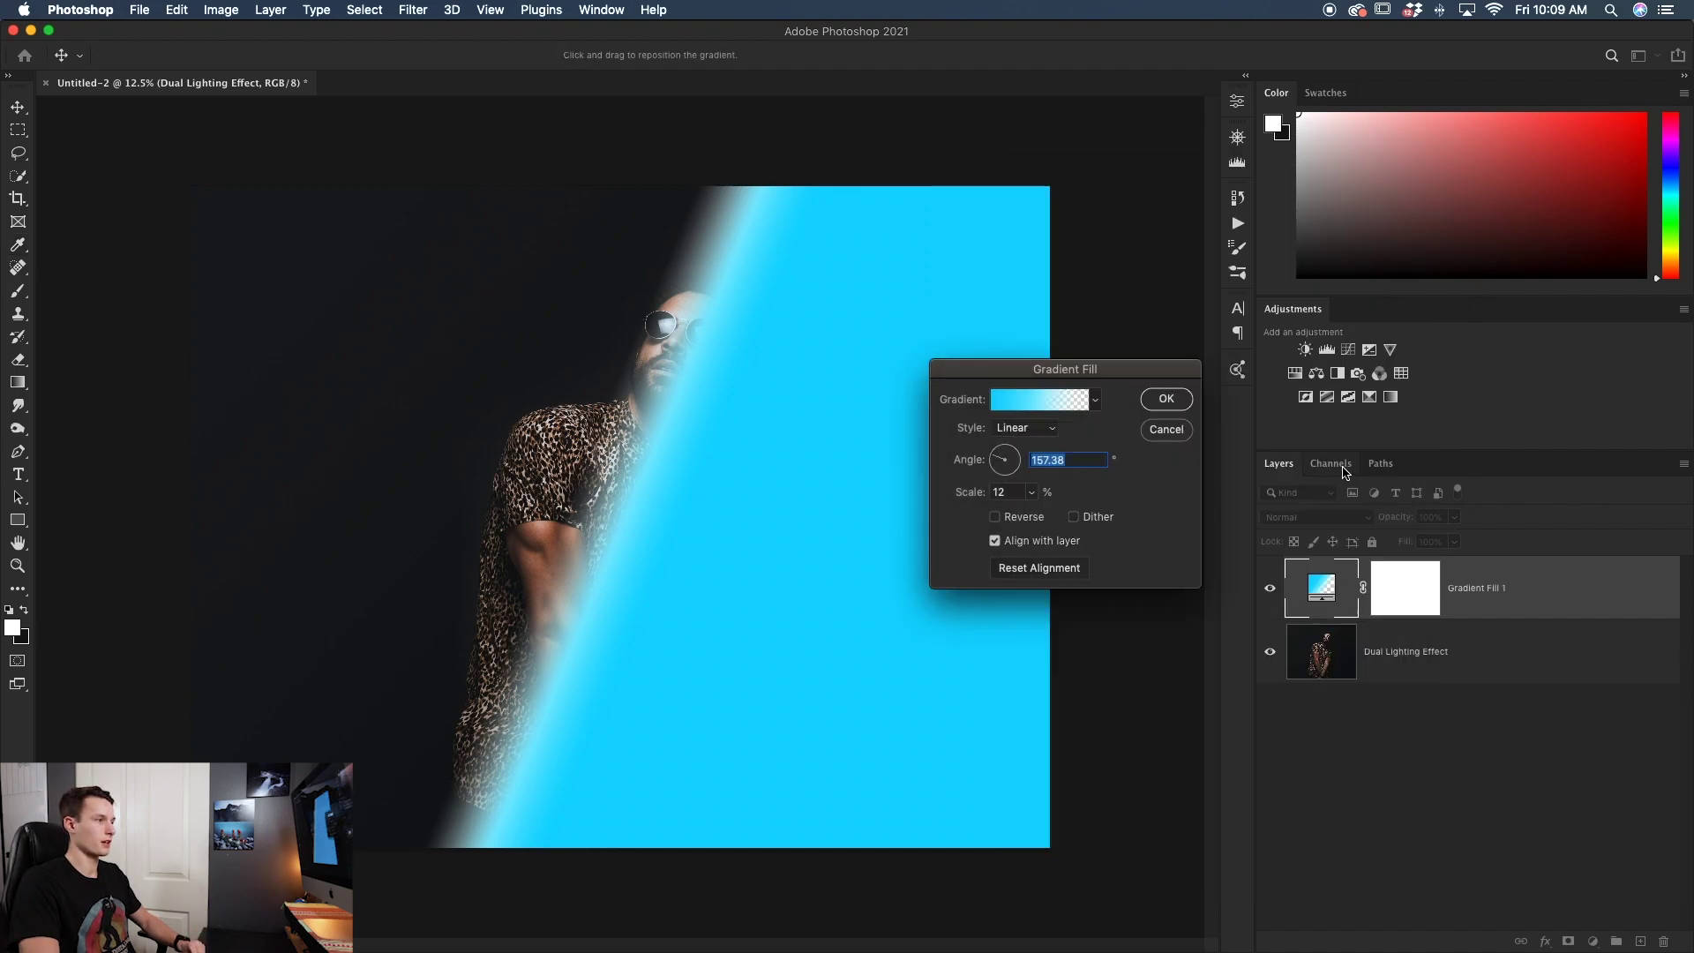
click(1165, 399)
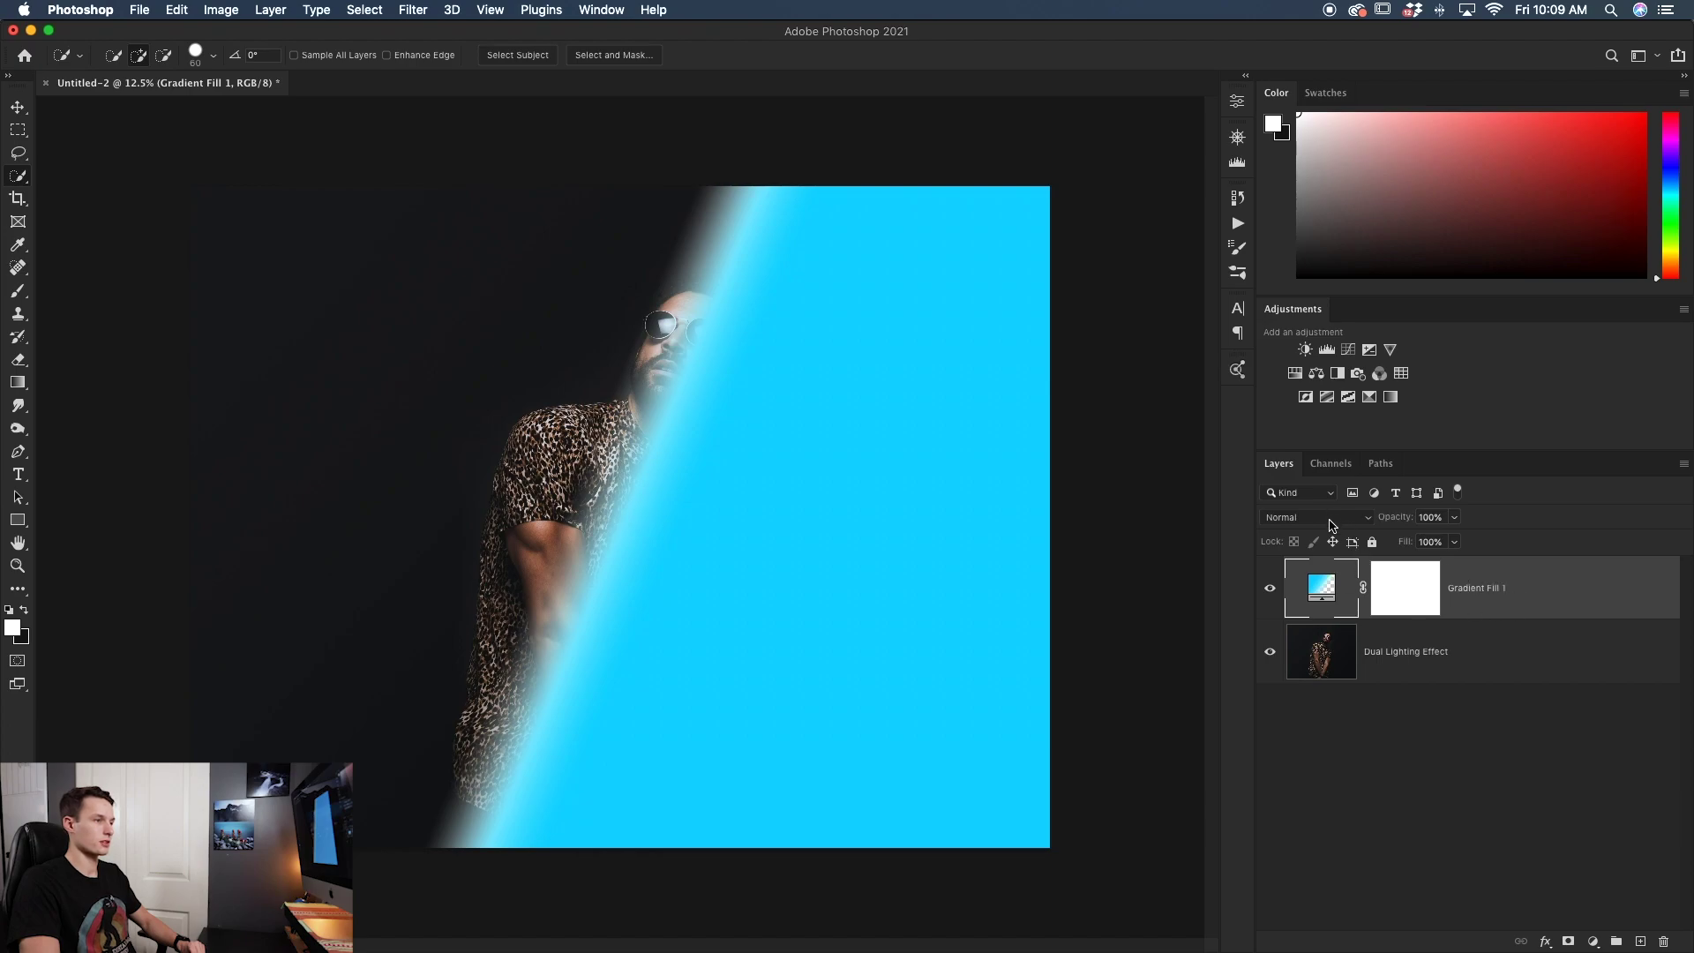
click(1333, 522)
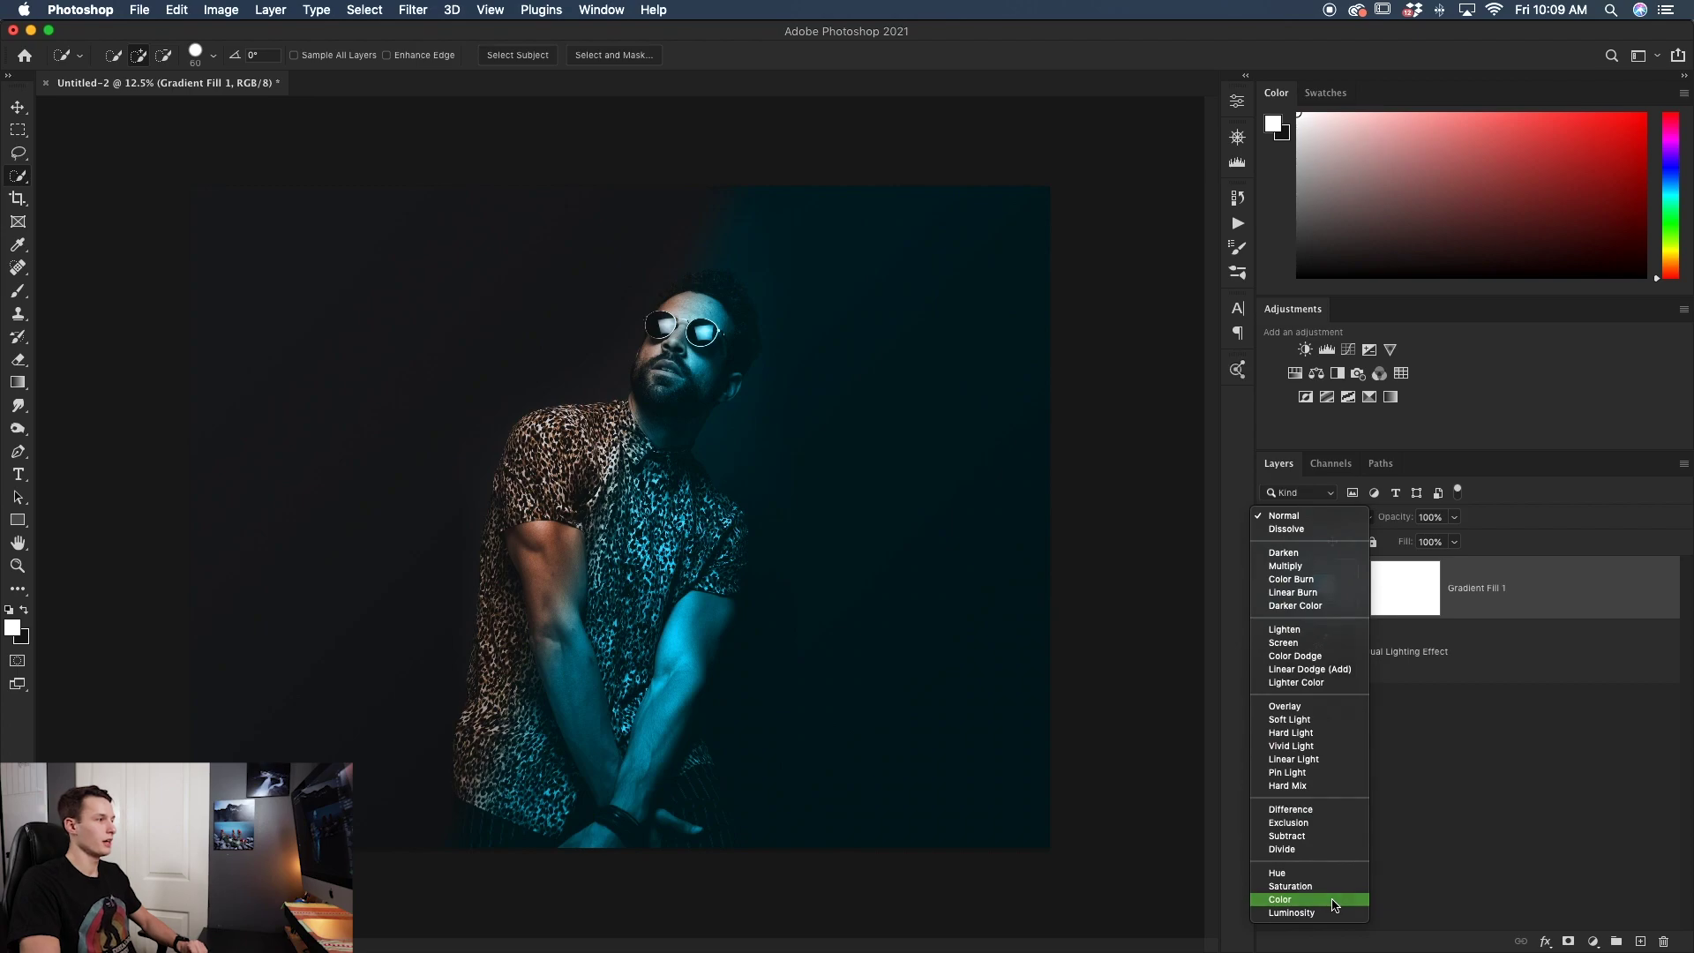
click(1334, 900)
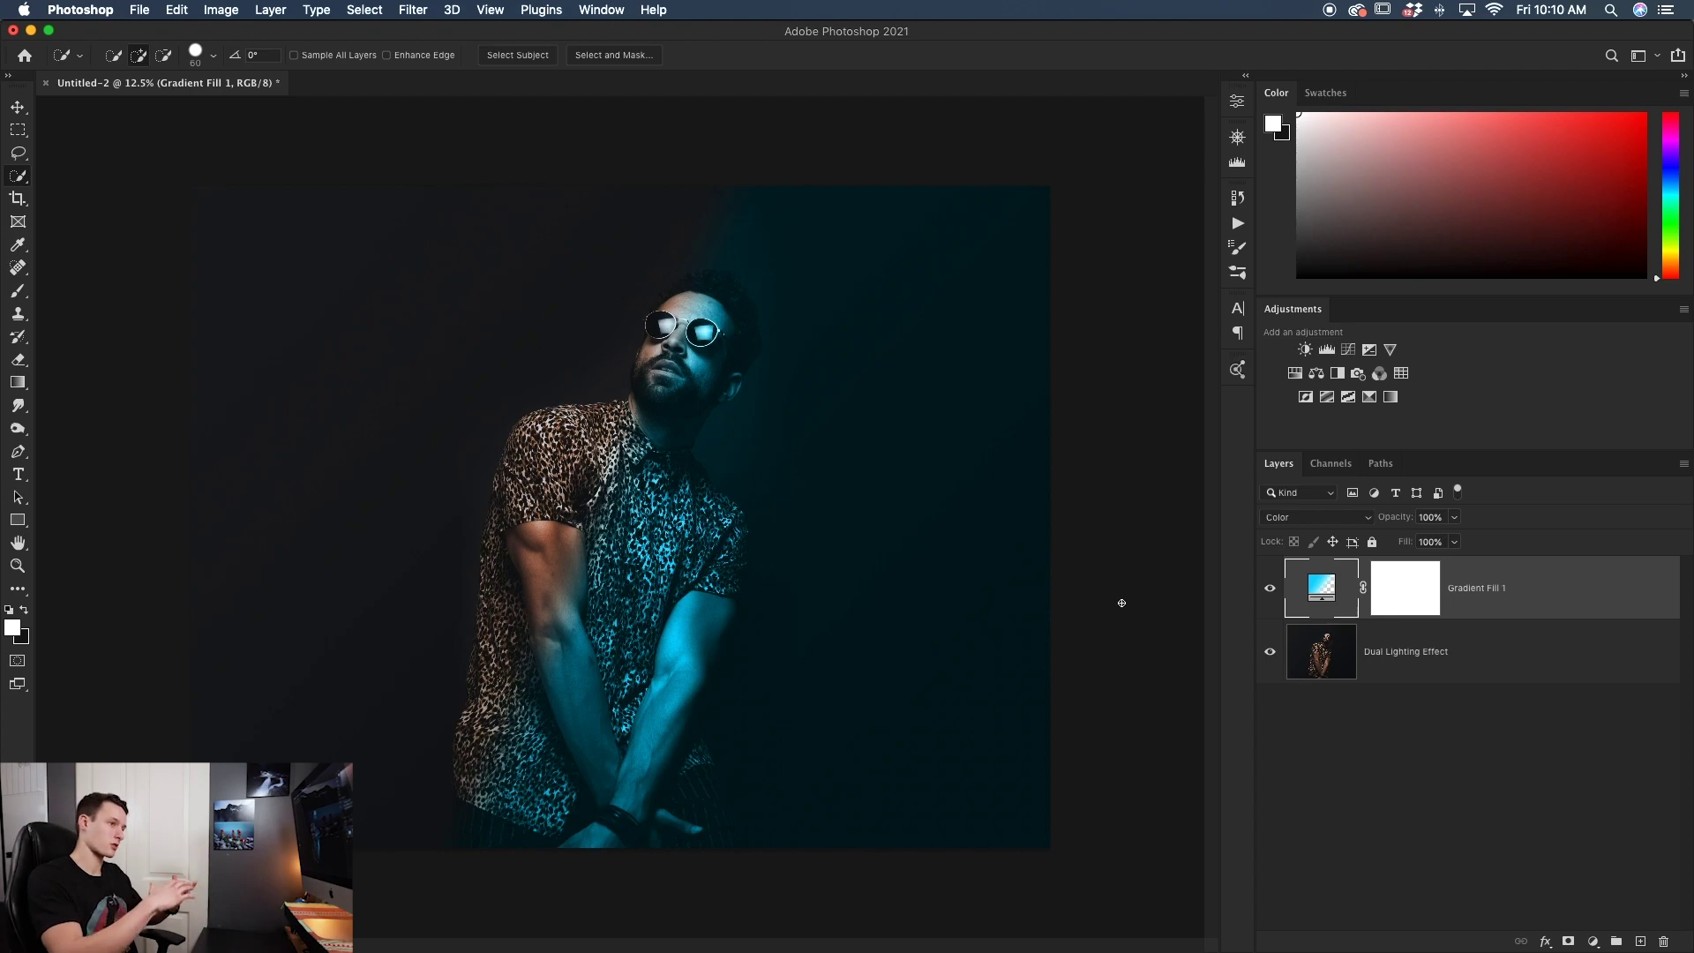
Add a second white gradient fill layer, Gradient Fill 2.
click(271, 10)
mouse_move(433, 231)
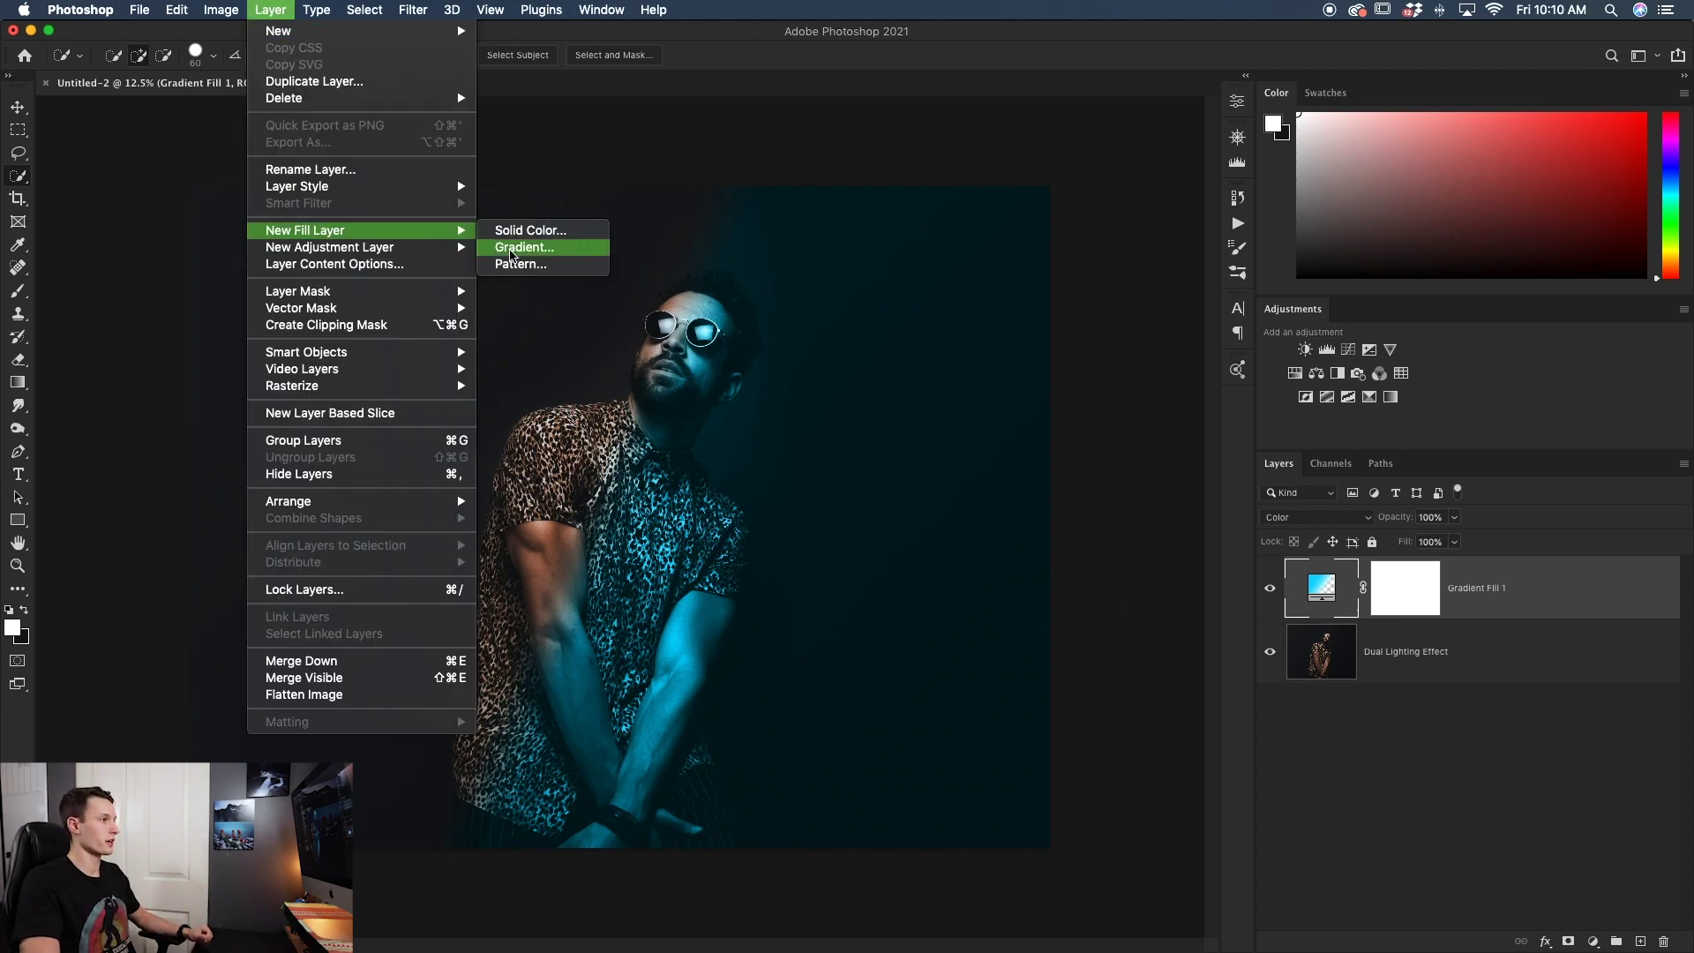
click(510, 255)
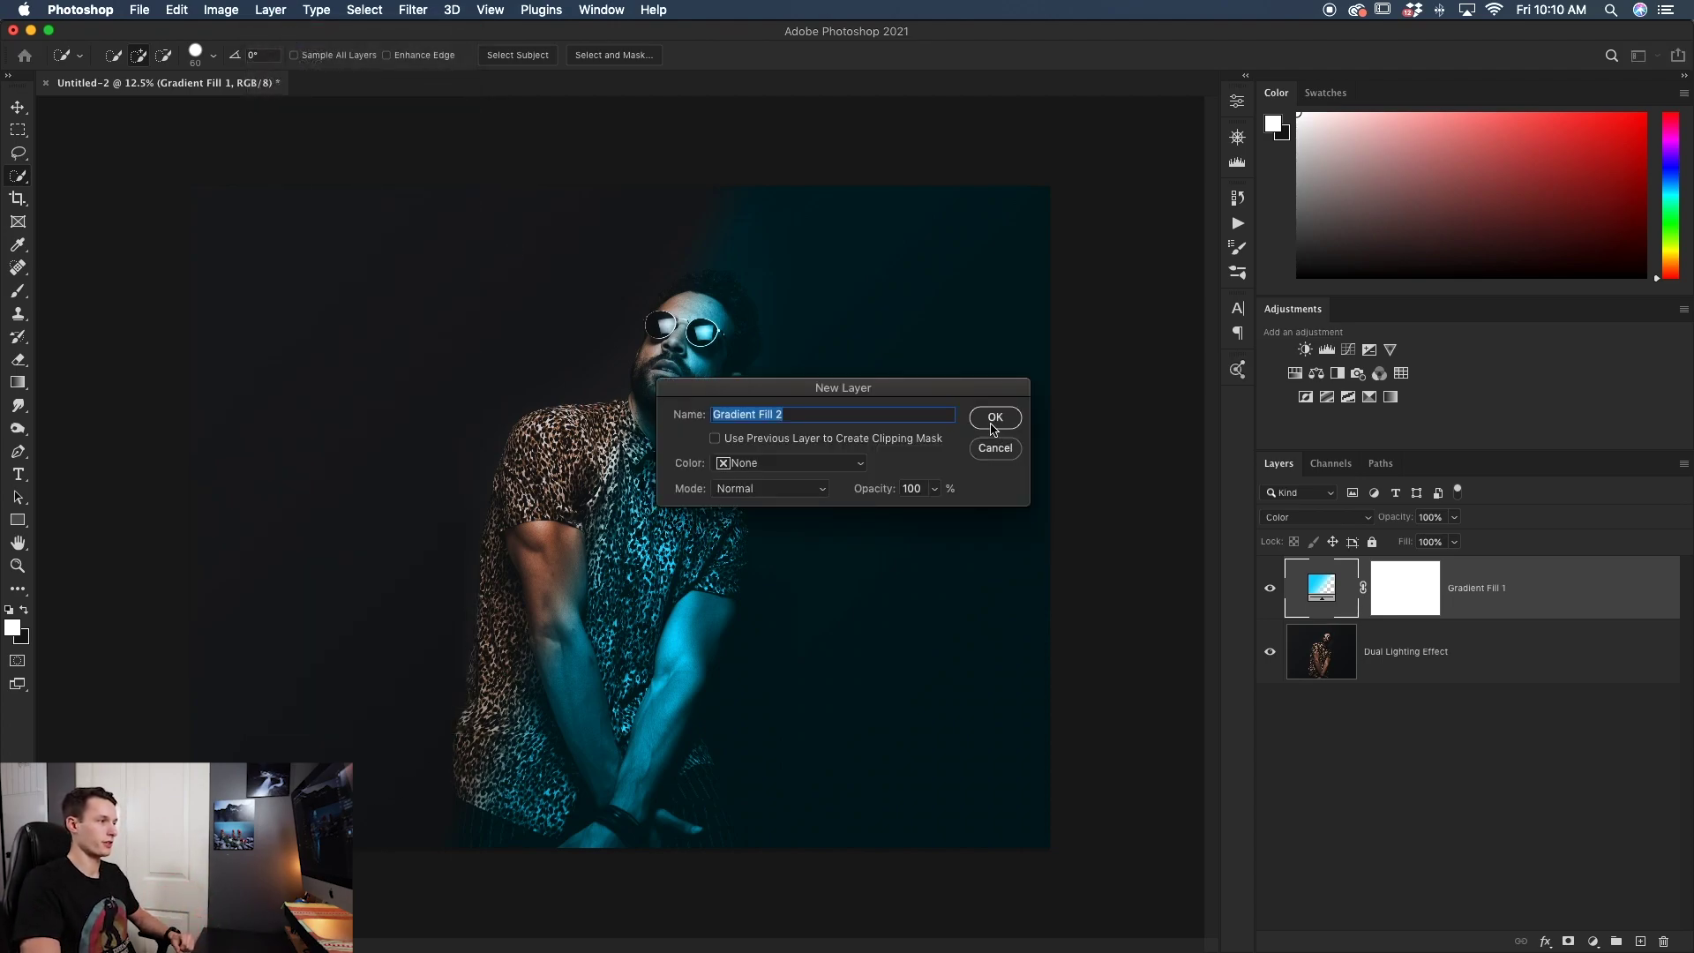
click(994, 420)
Set Gradient Fill 2 to 12% scale at about -26.15°, then open its colours.
click(1031, 493)
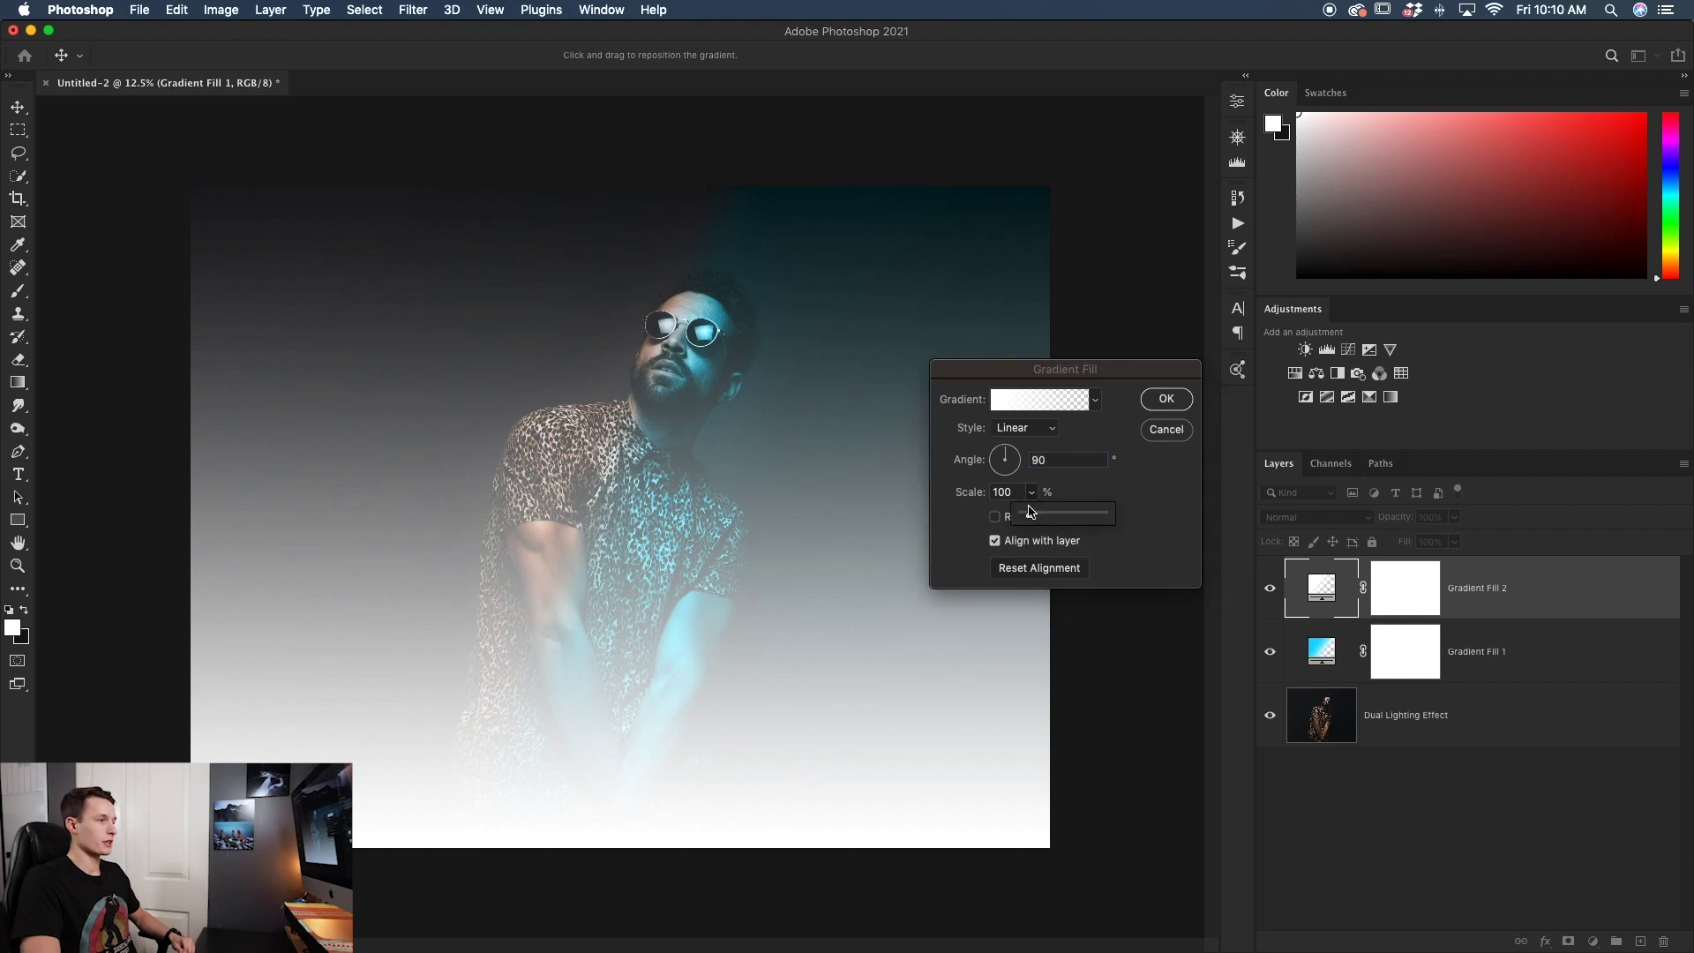
drag(1028, 518, 1025, 520)
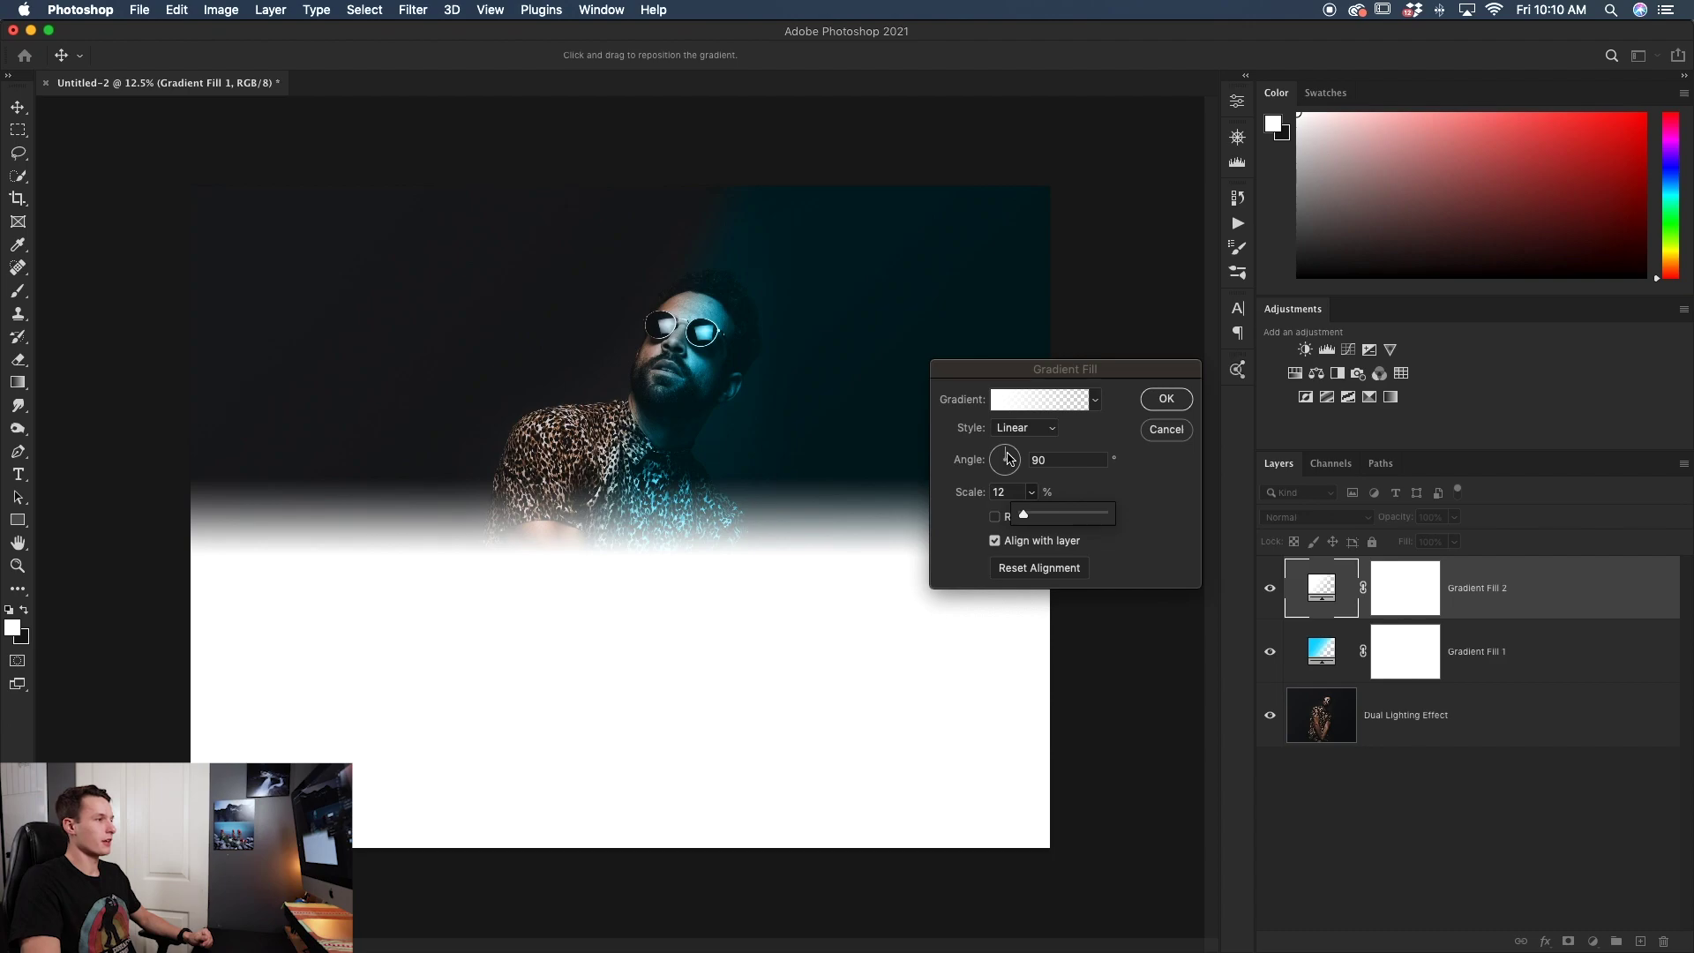
click(1010, 457)
drag(1013, 462, 1021, 472)
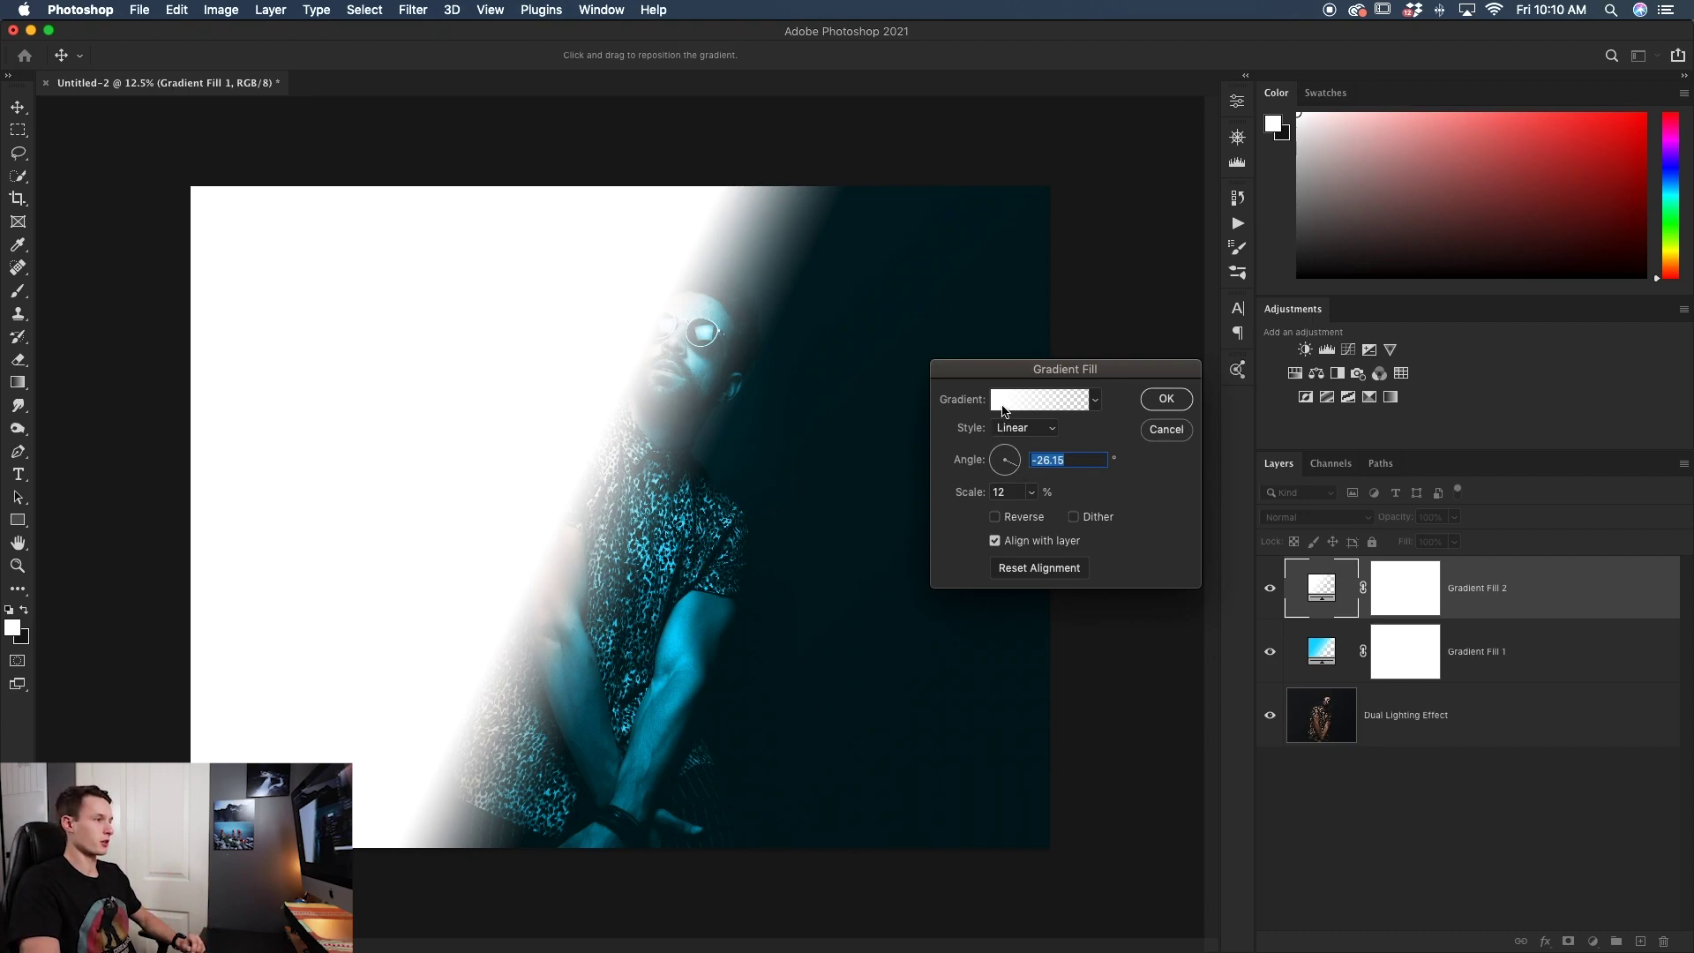
click(1007, 404)
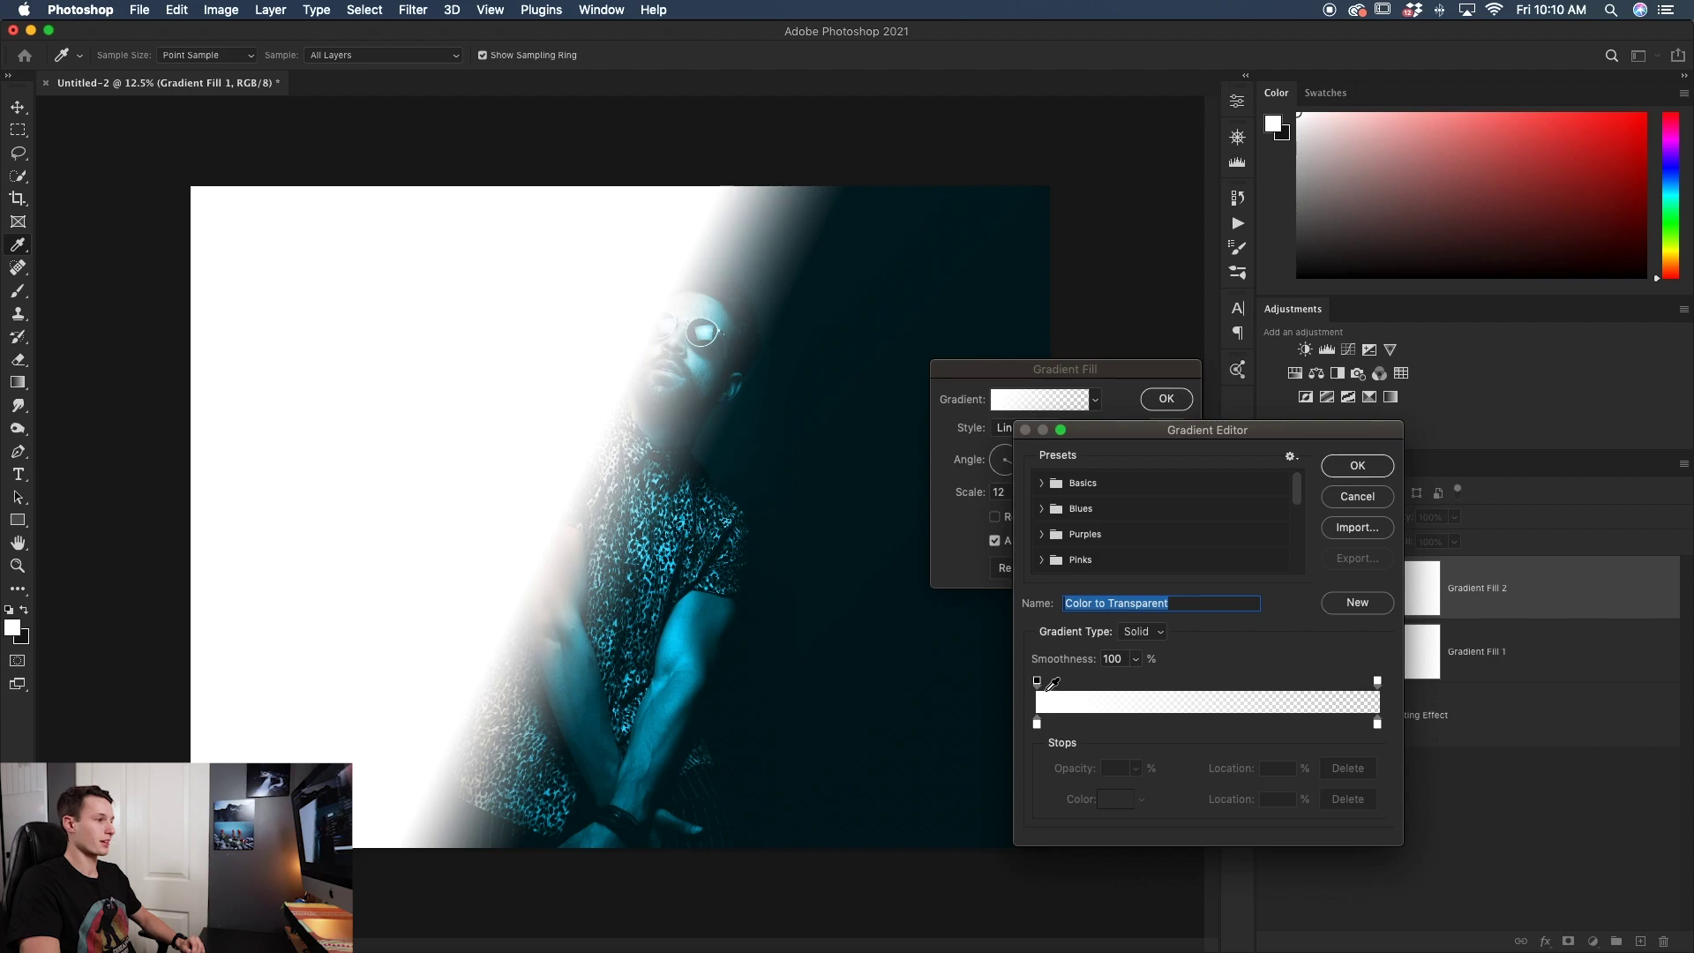
Keep the gradient solid to 13%, make its left stop pink-red #f70b48, and commit.
drag(1036, 681, 1052, 682)
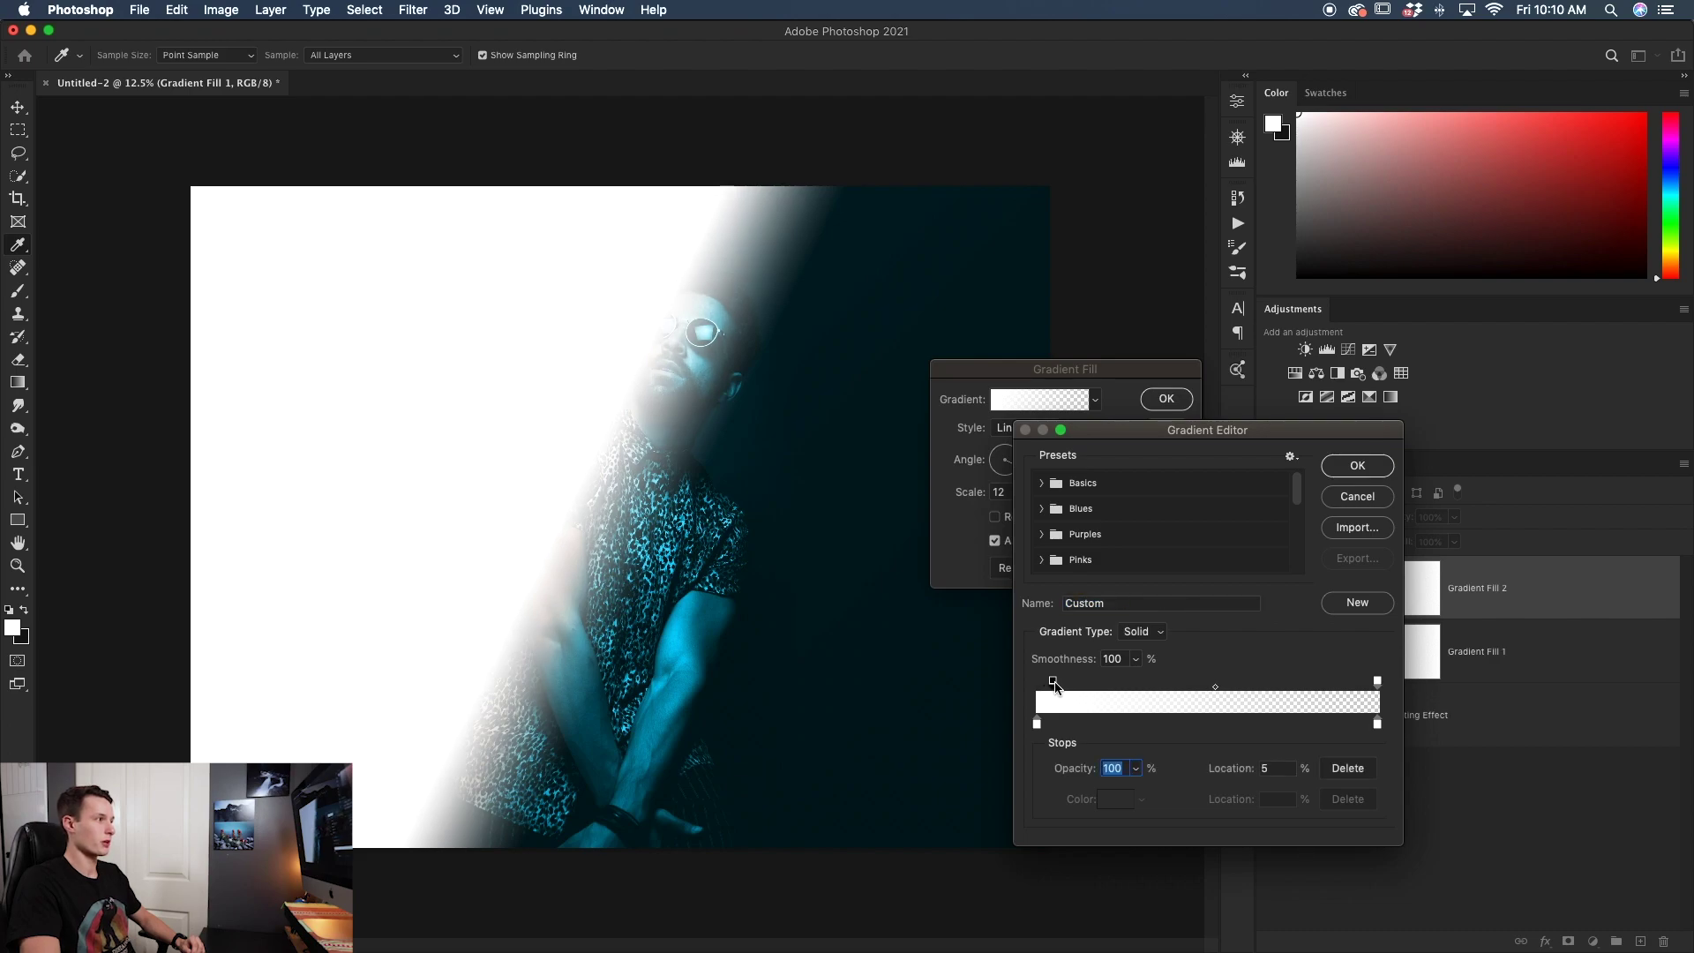
drag(1056, 688, 1081, 687)
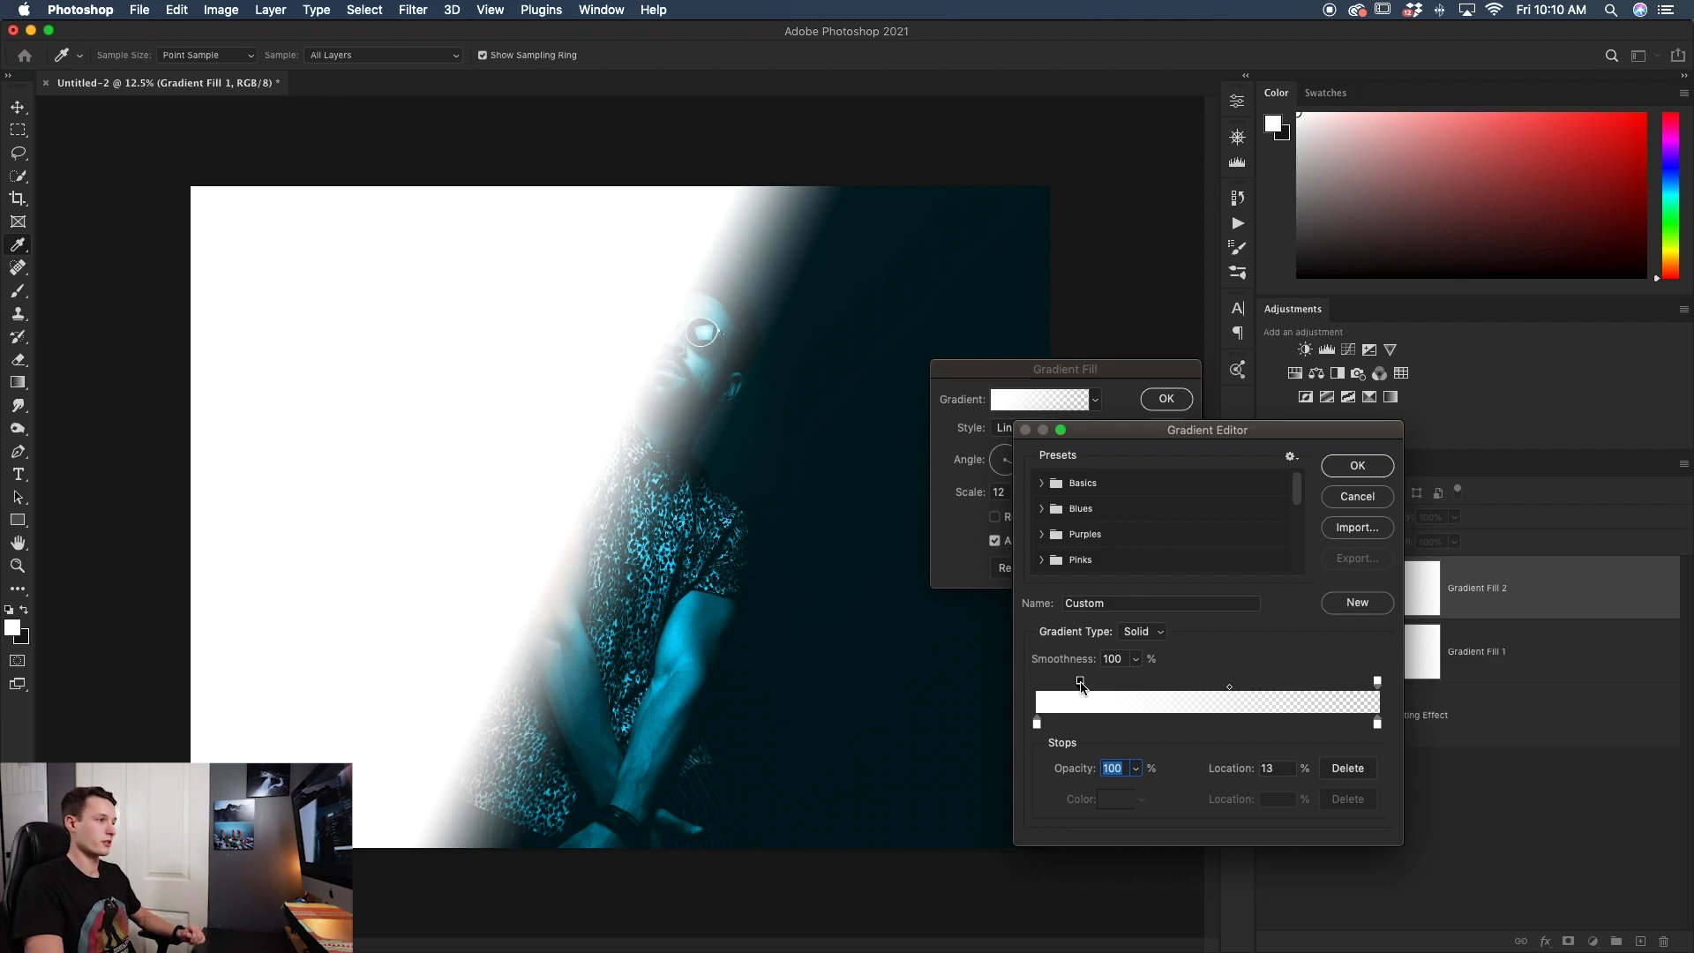
click(1038, 727)
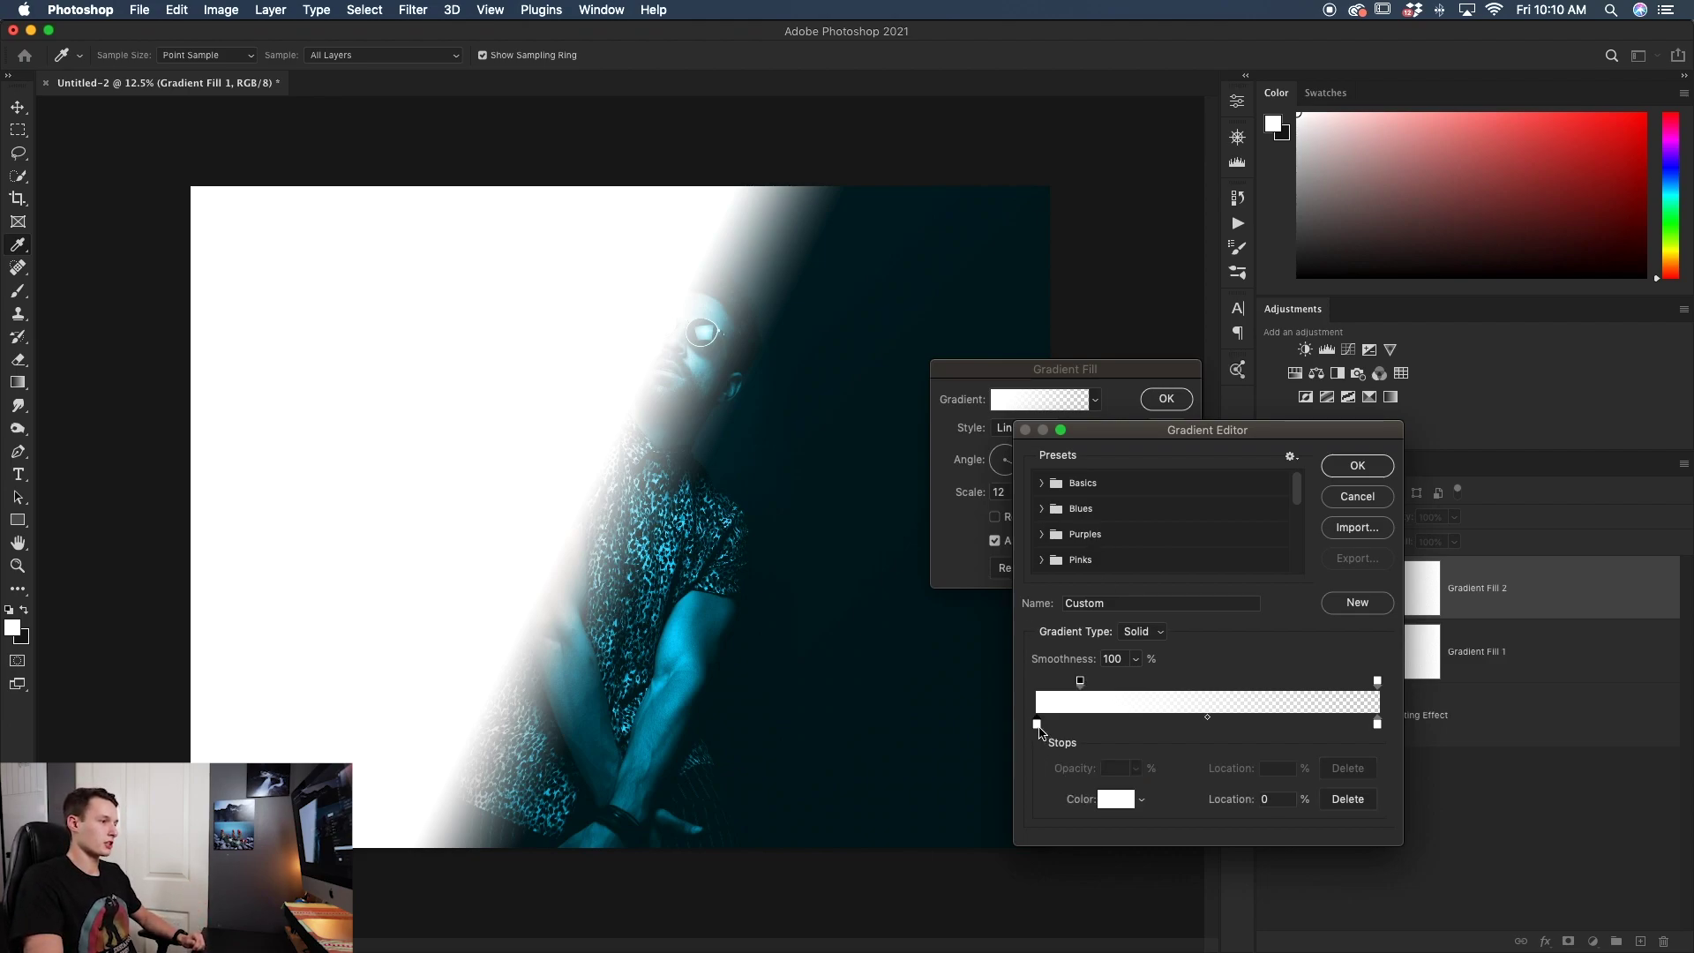
double_click(1039, 729)
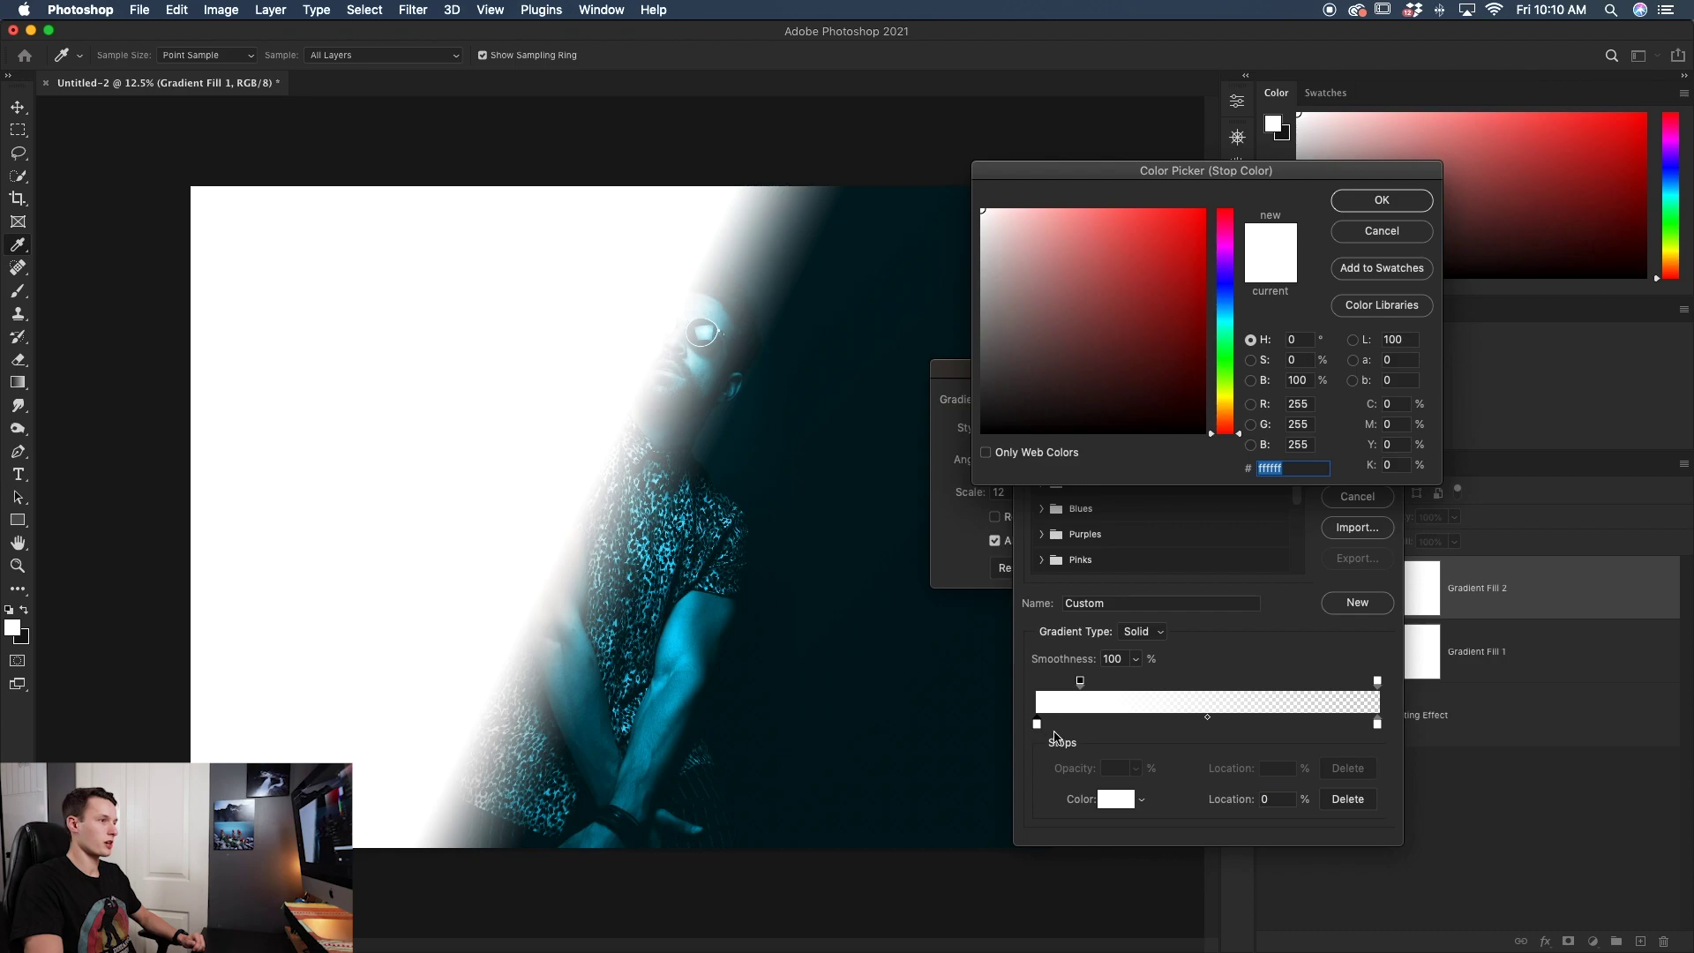
drag(1224, 430, 1201, 206)
click(1382, 203)
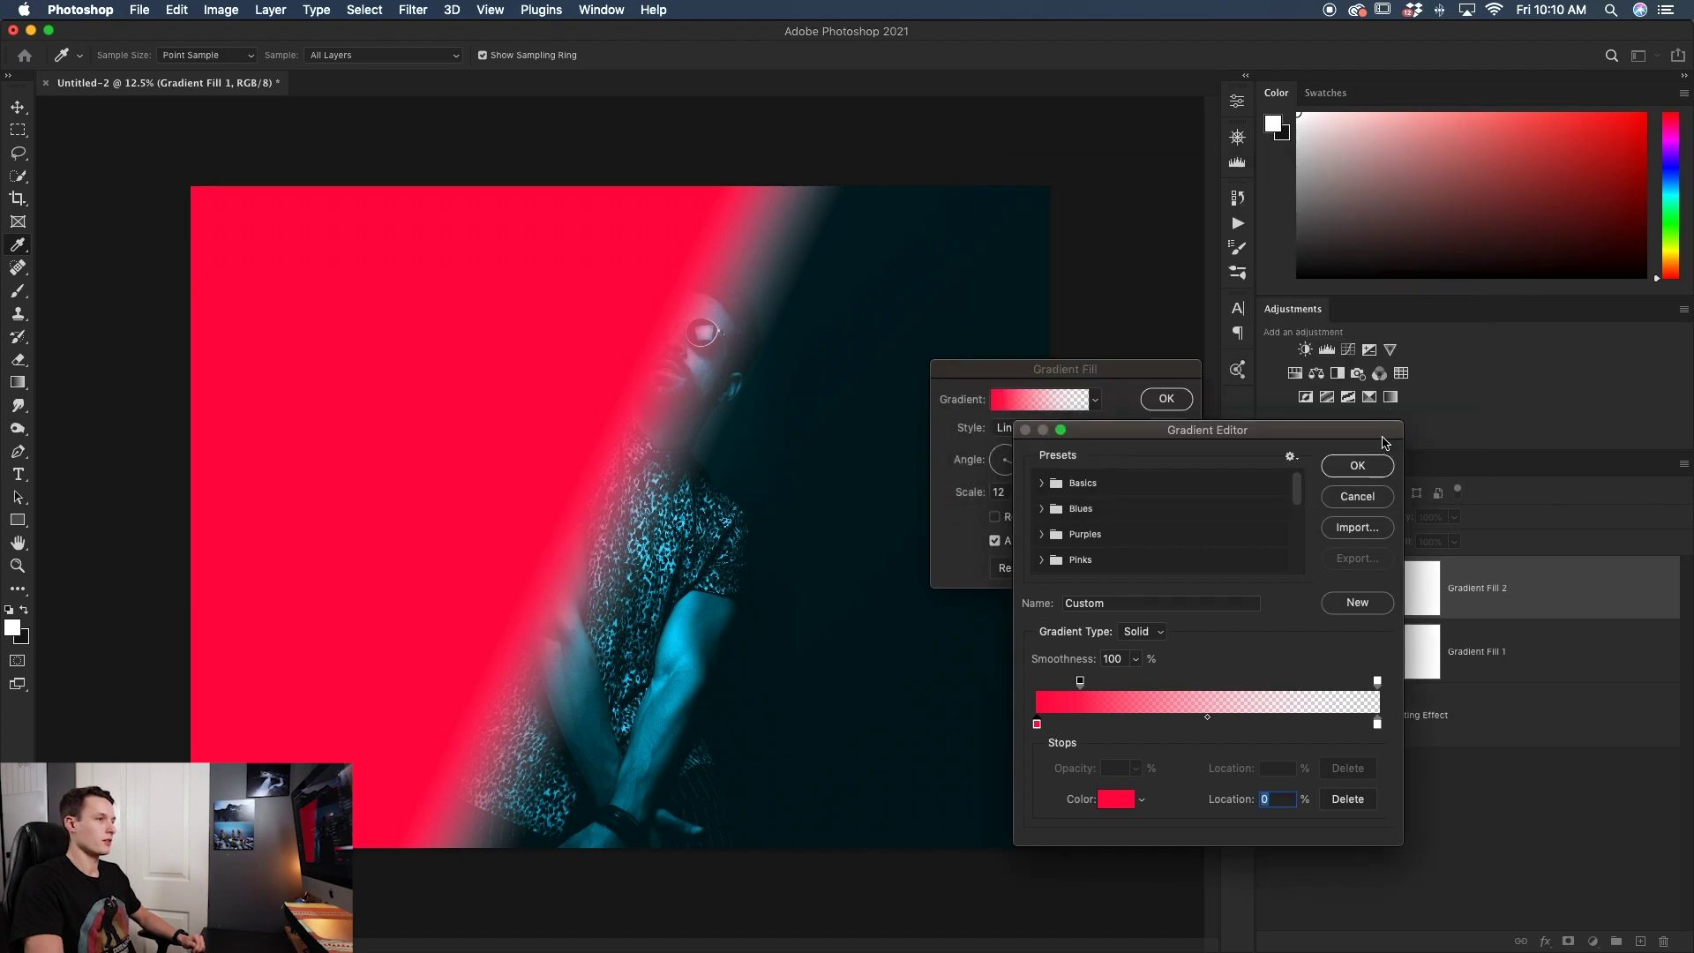
click(1359, 467)
click(1161, 402)
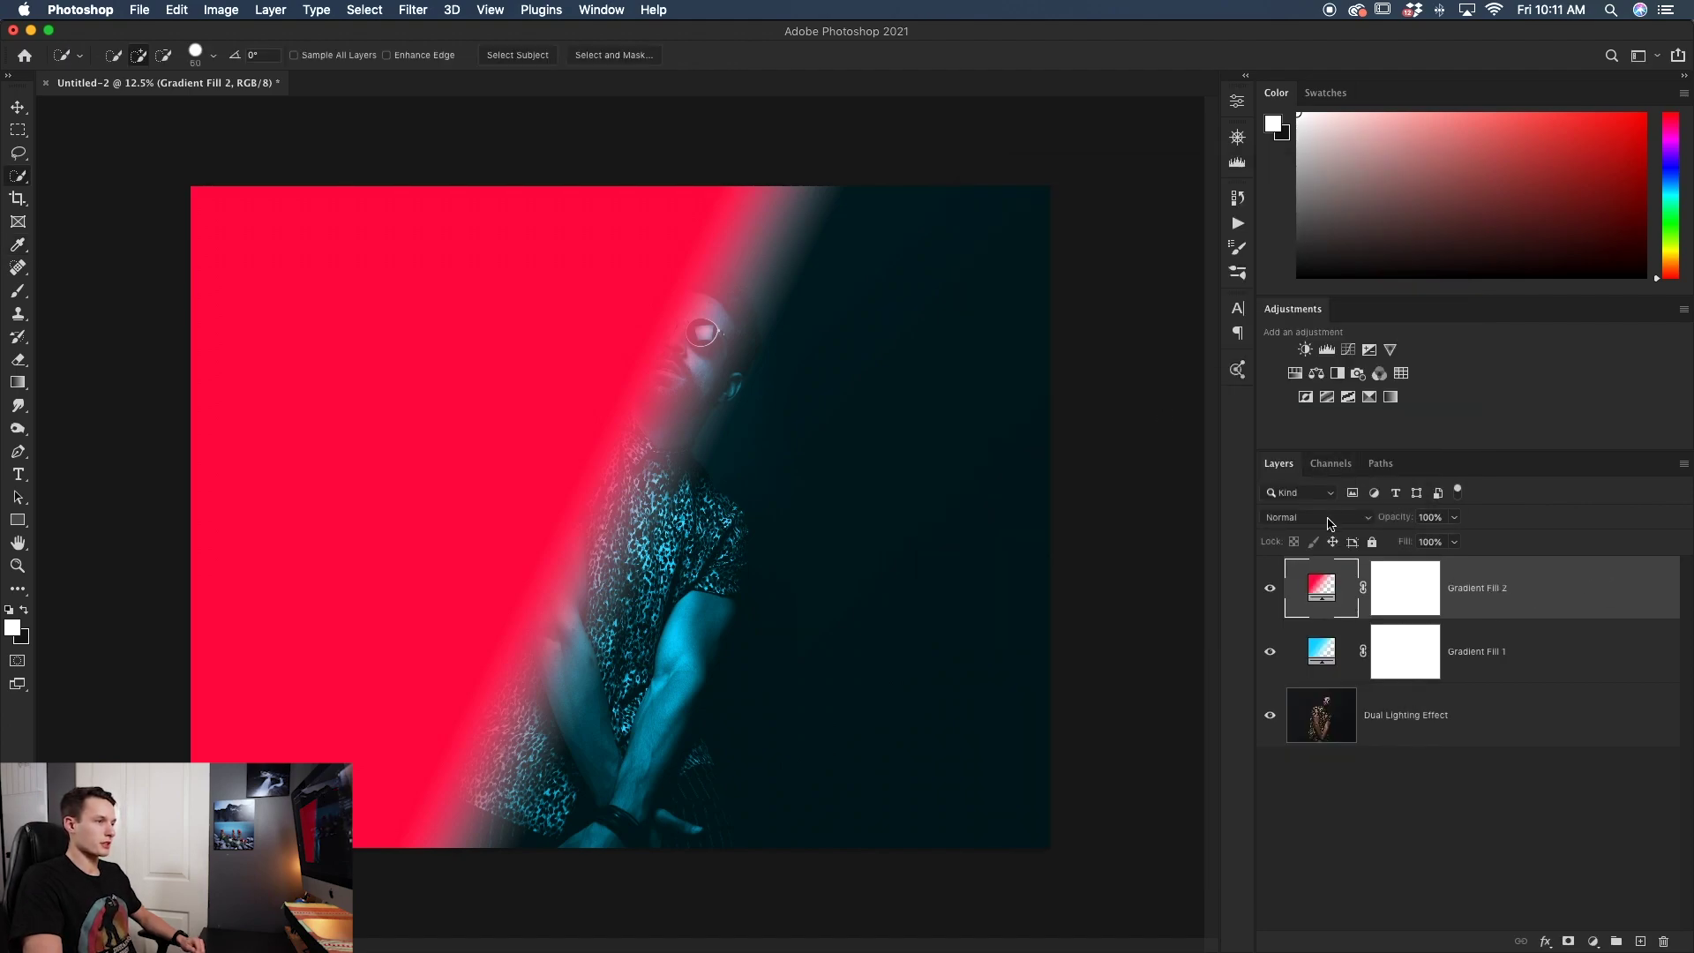
Set Gradient Fill 2 to Color blend mode and reopen its gradient settings.
click(1331, 520)
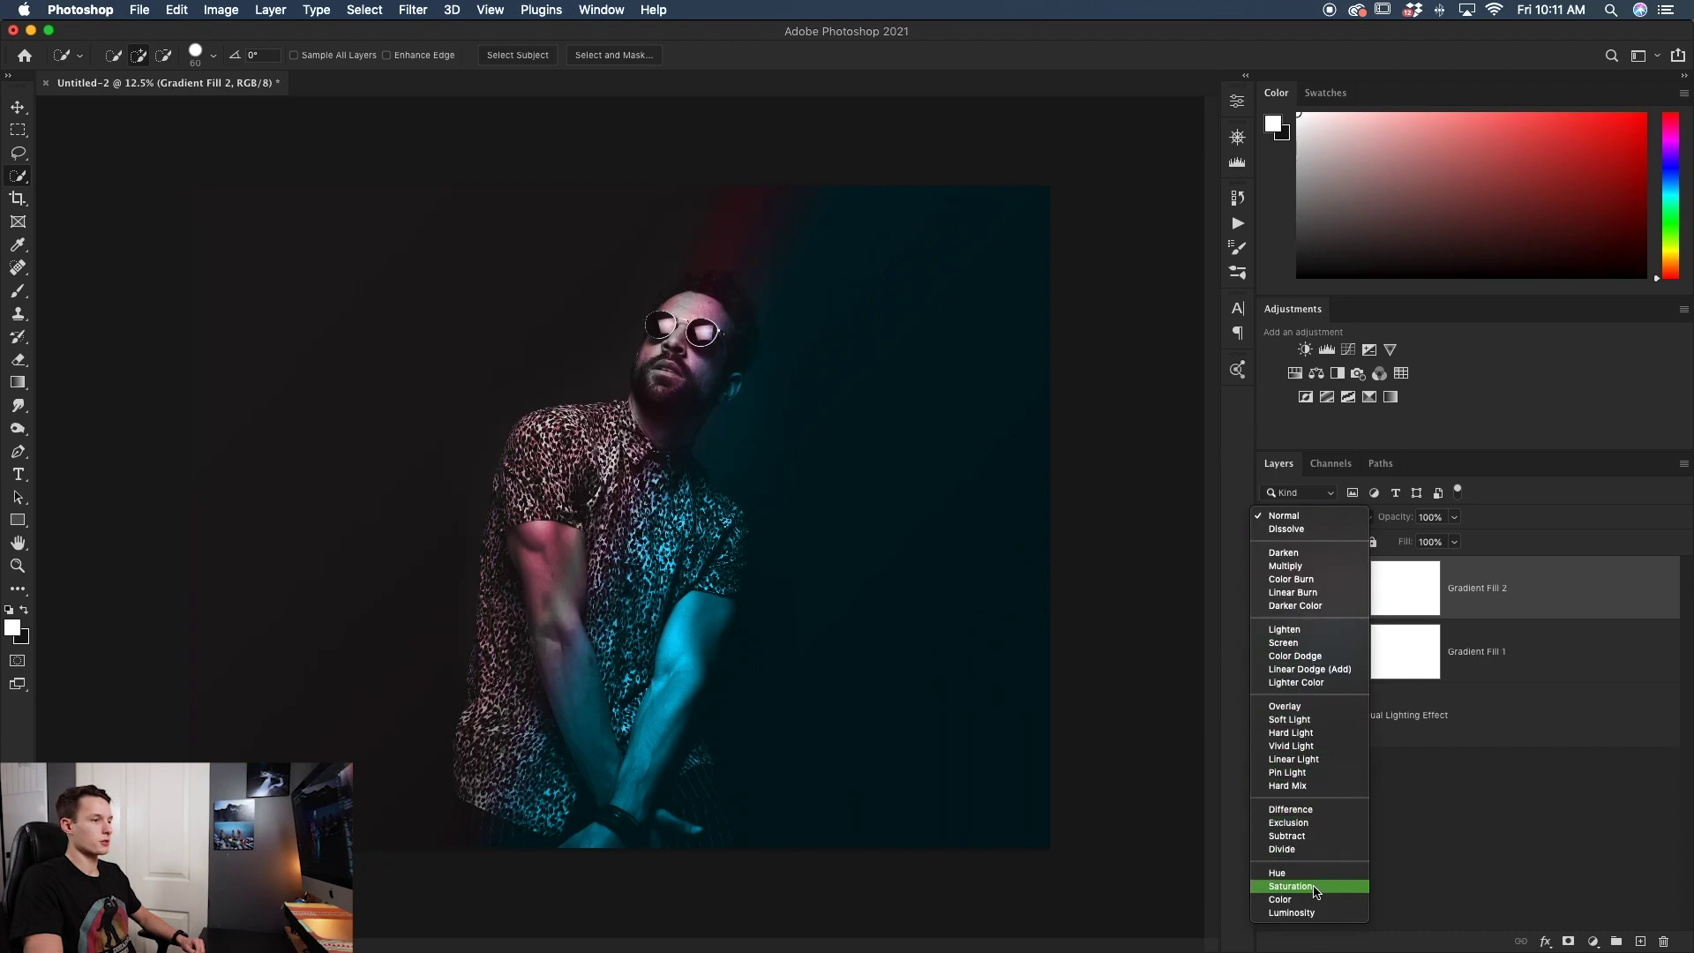
click(1310, 900)
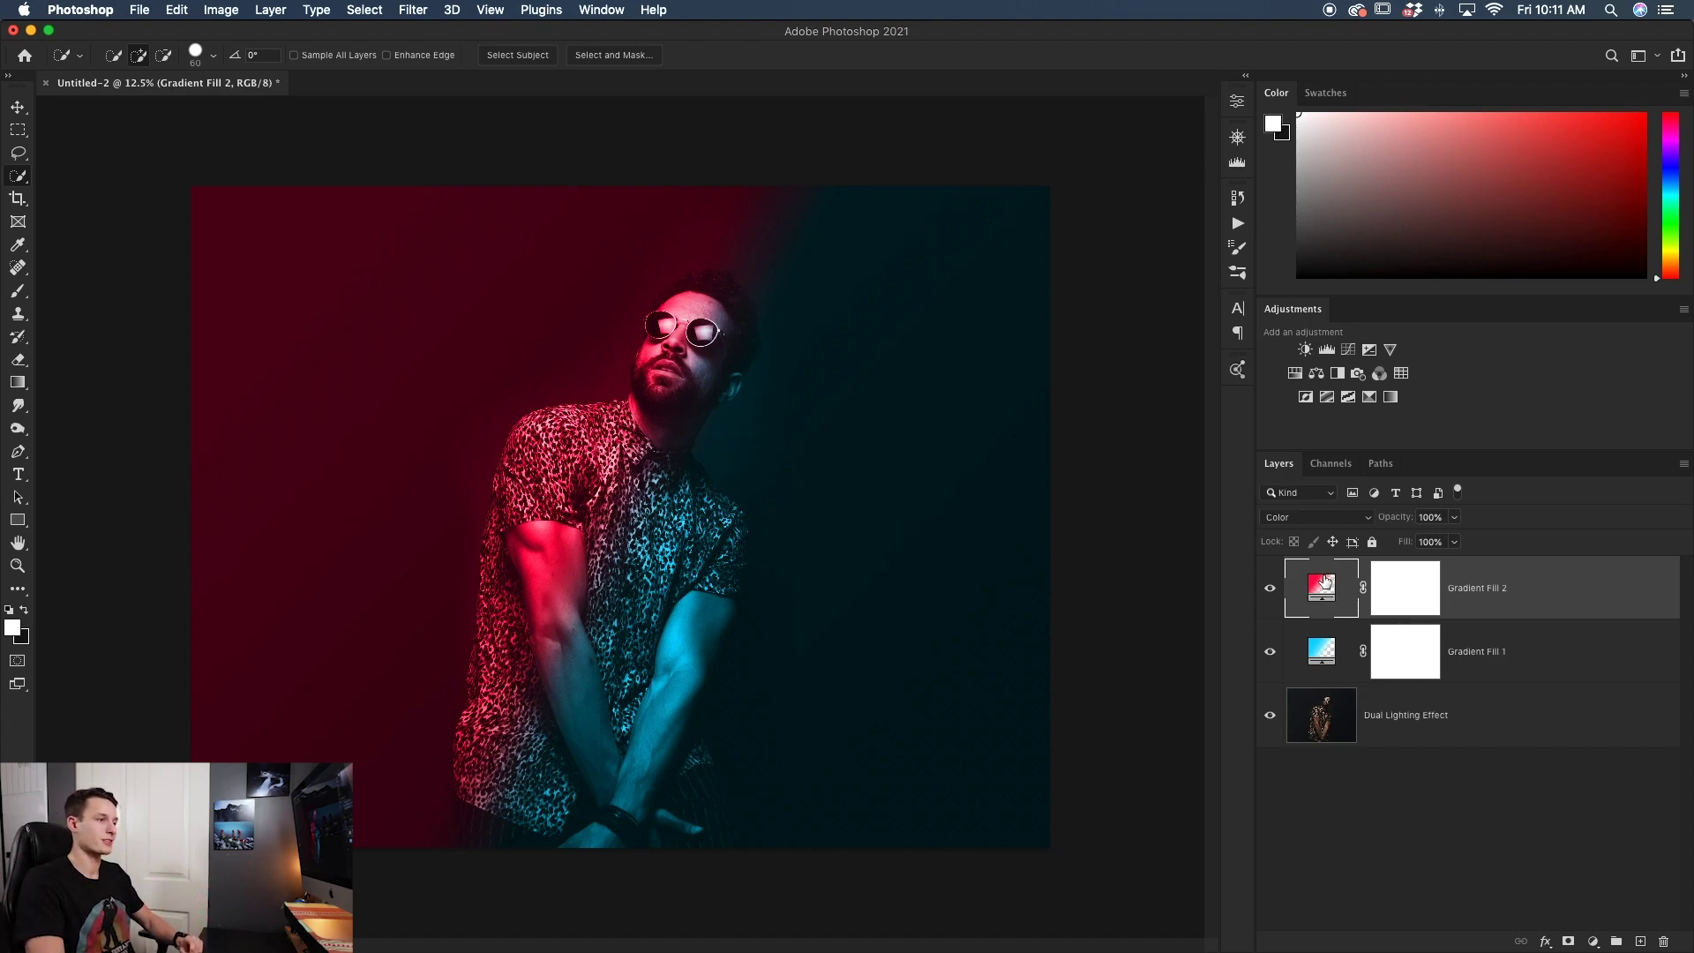
double_click(1324, 593)
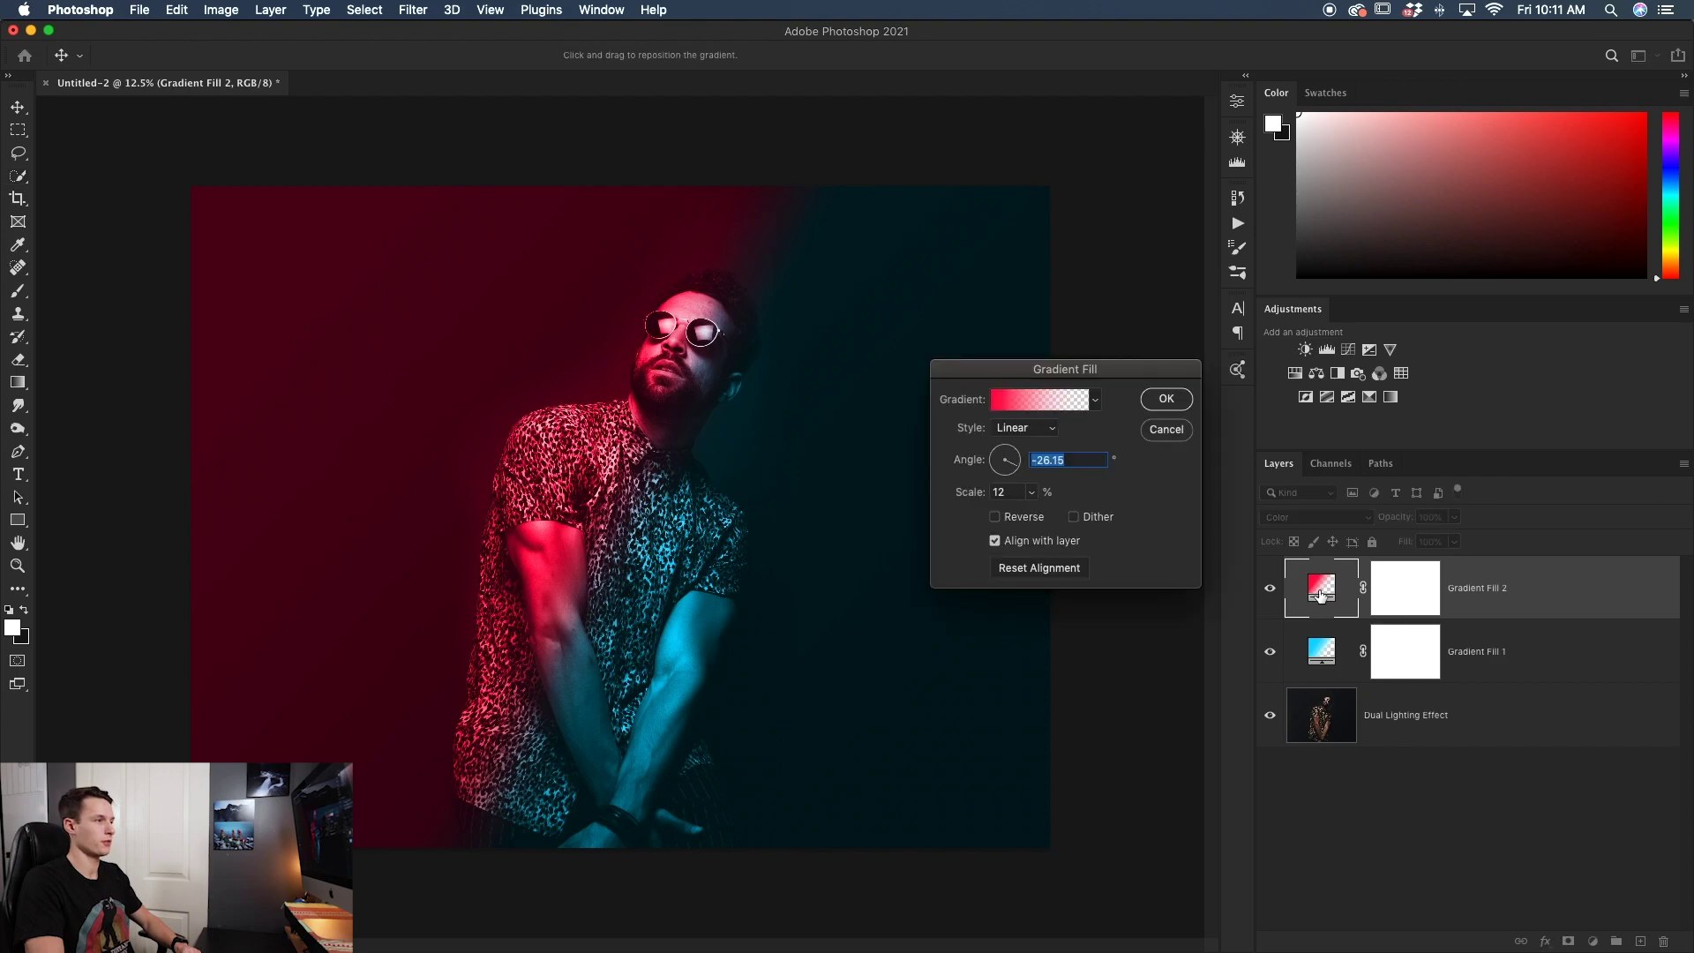
Nudge Gradient Fill 2's red stop toward a pinker hue.
click(999, 409)
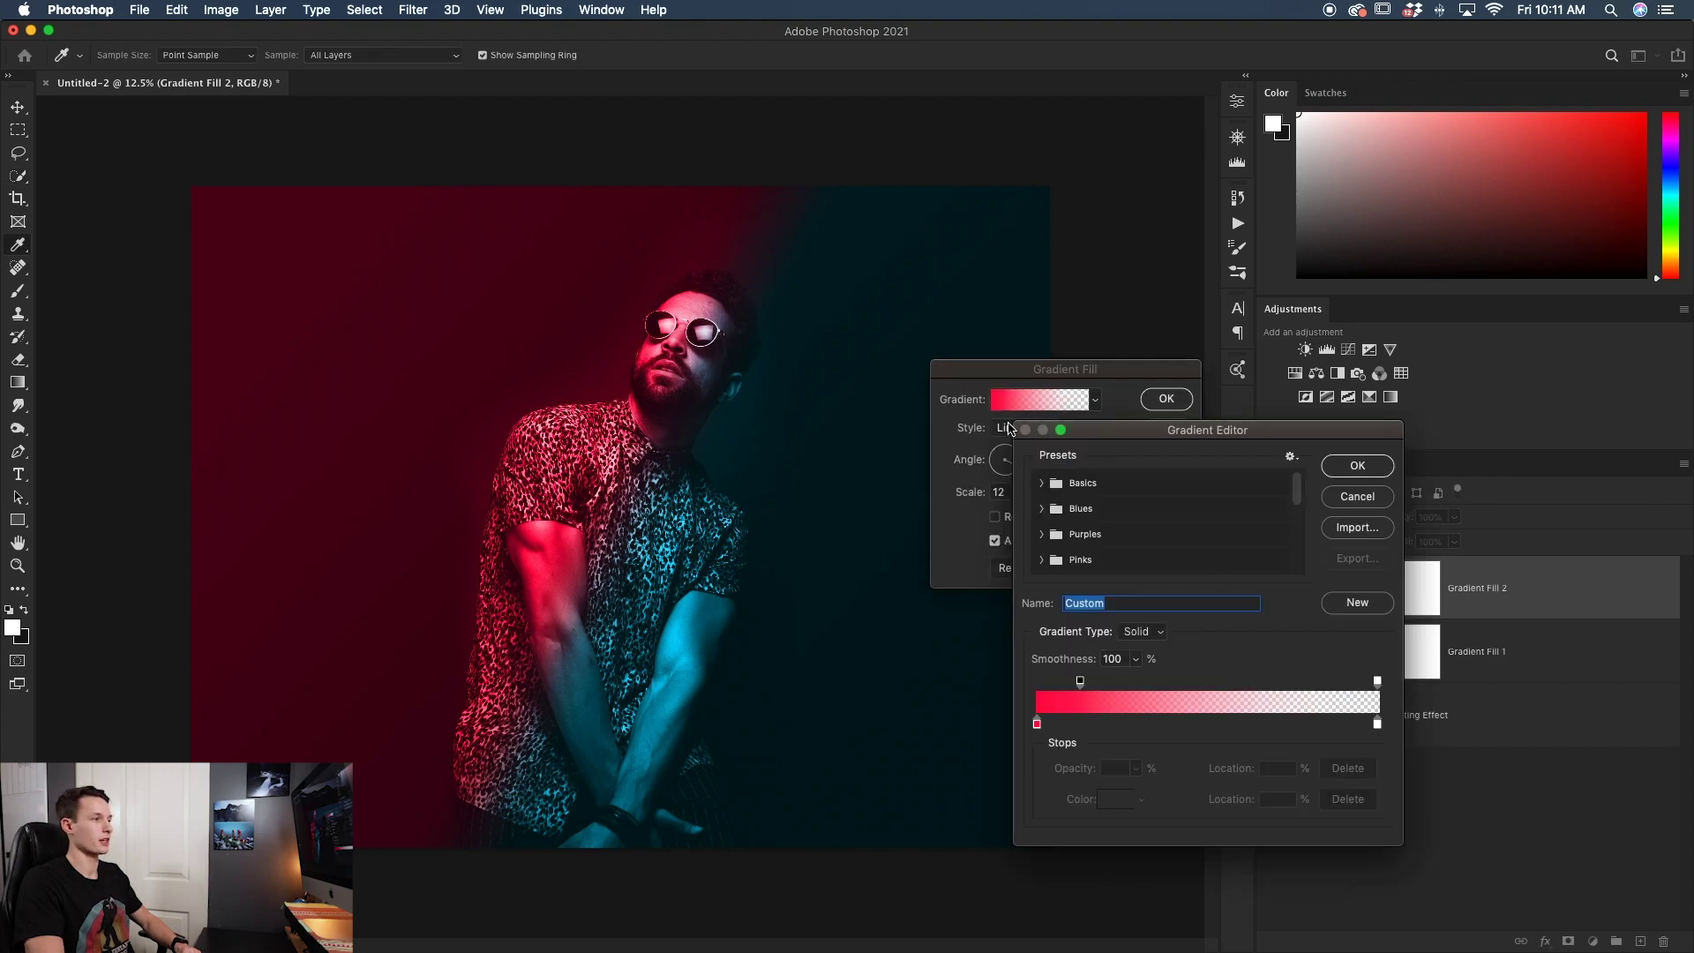
double_click(1037, 725)
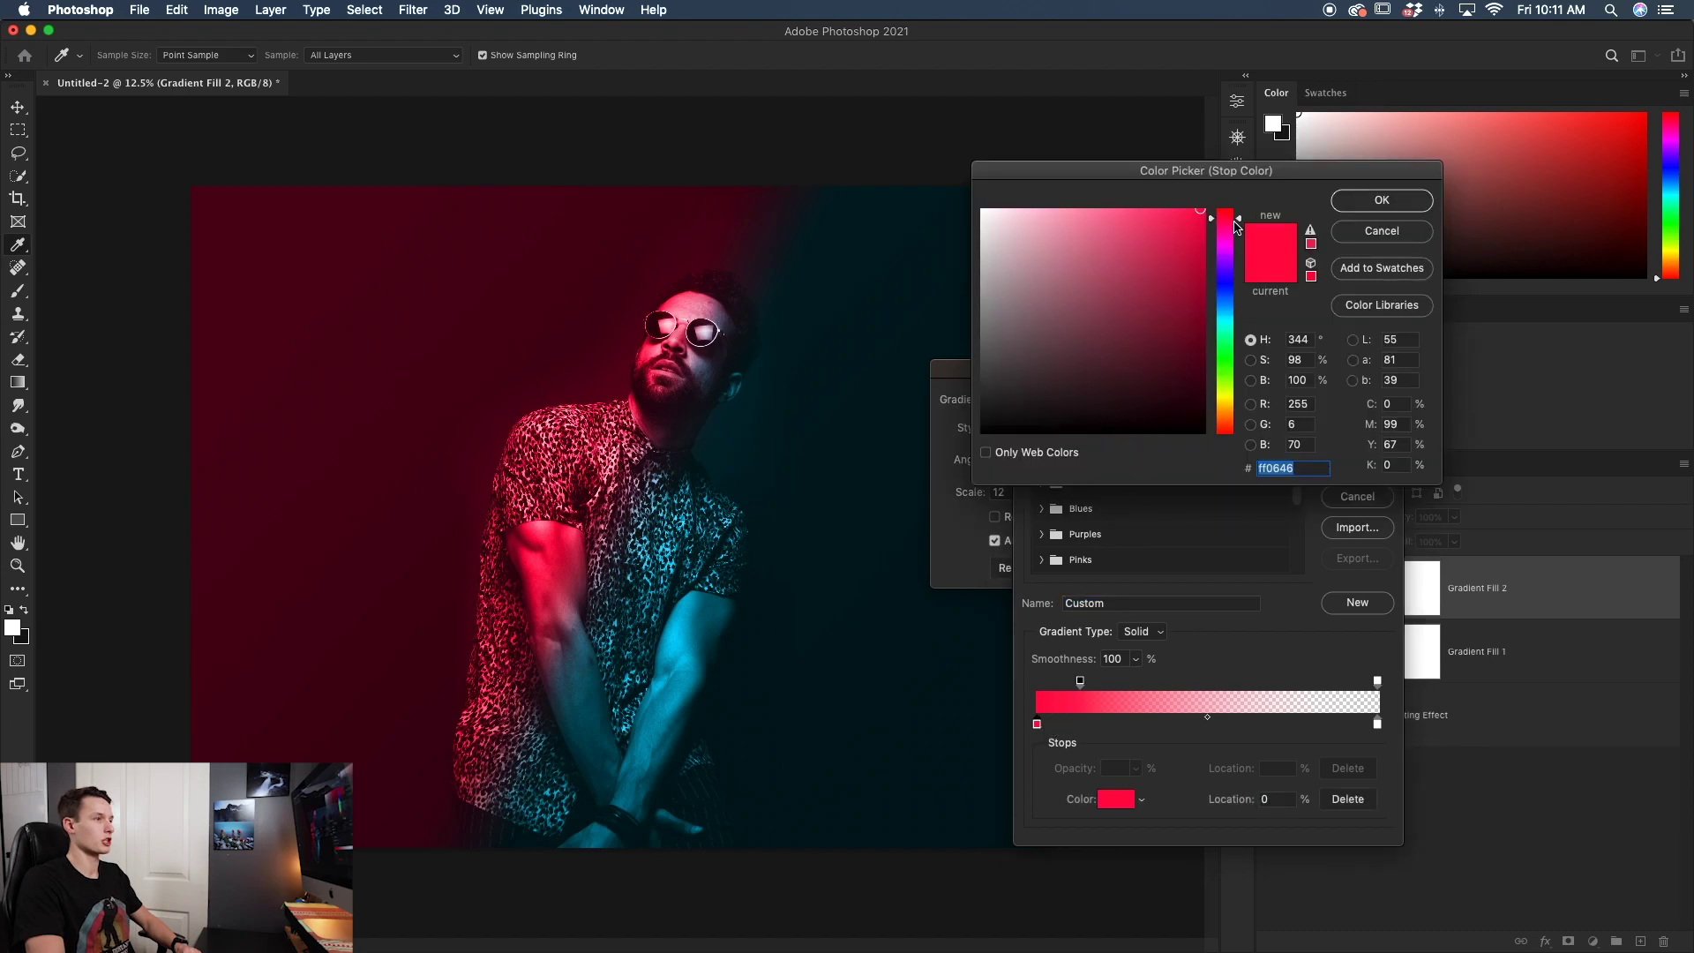
drag(1235, 227, 1242, 228)
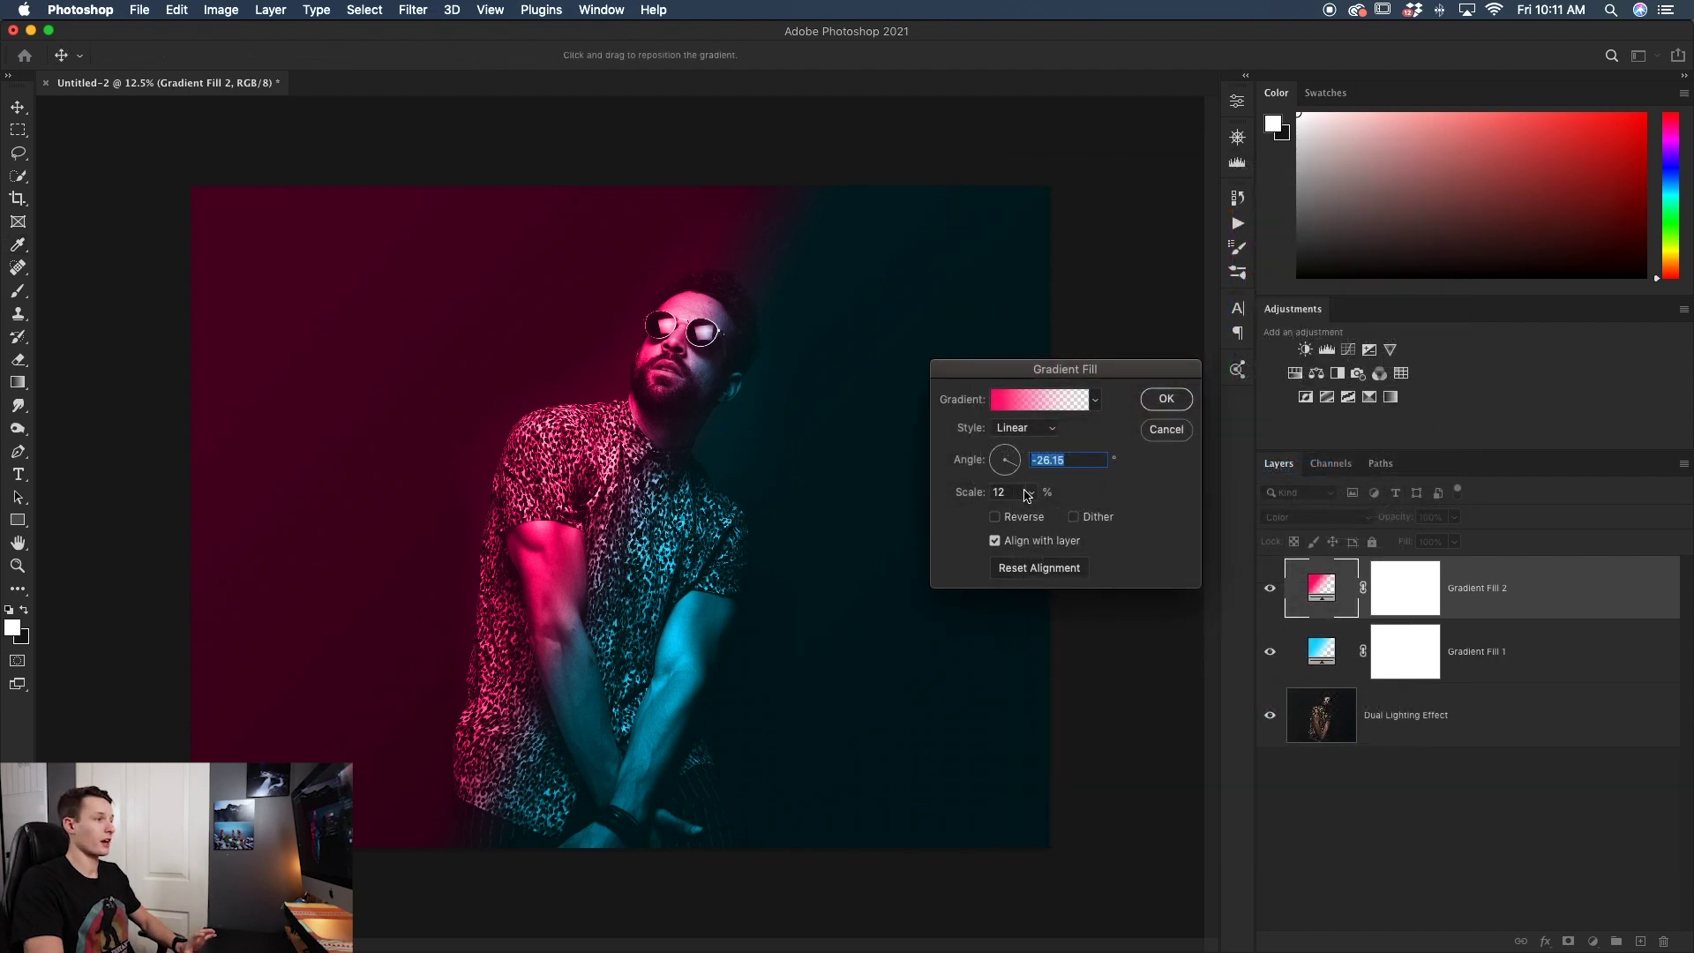
Try a 23% gradient scale, return it to 12%, and confirm the fill.
click(1032, 491)
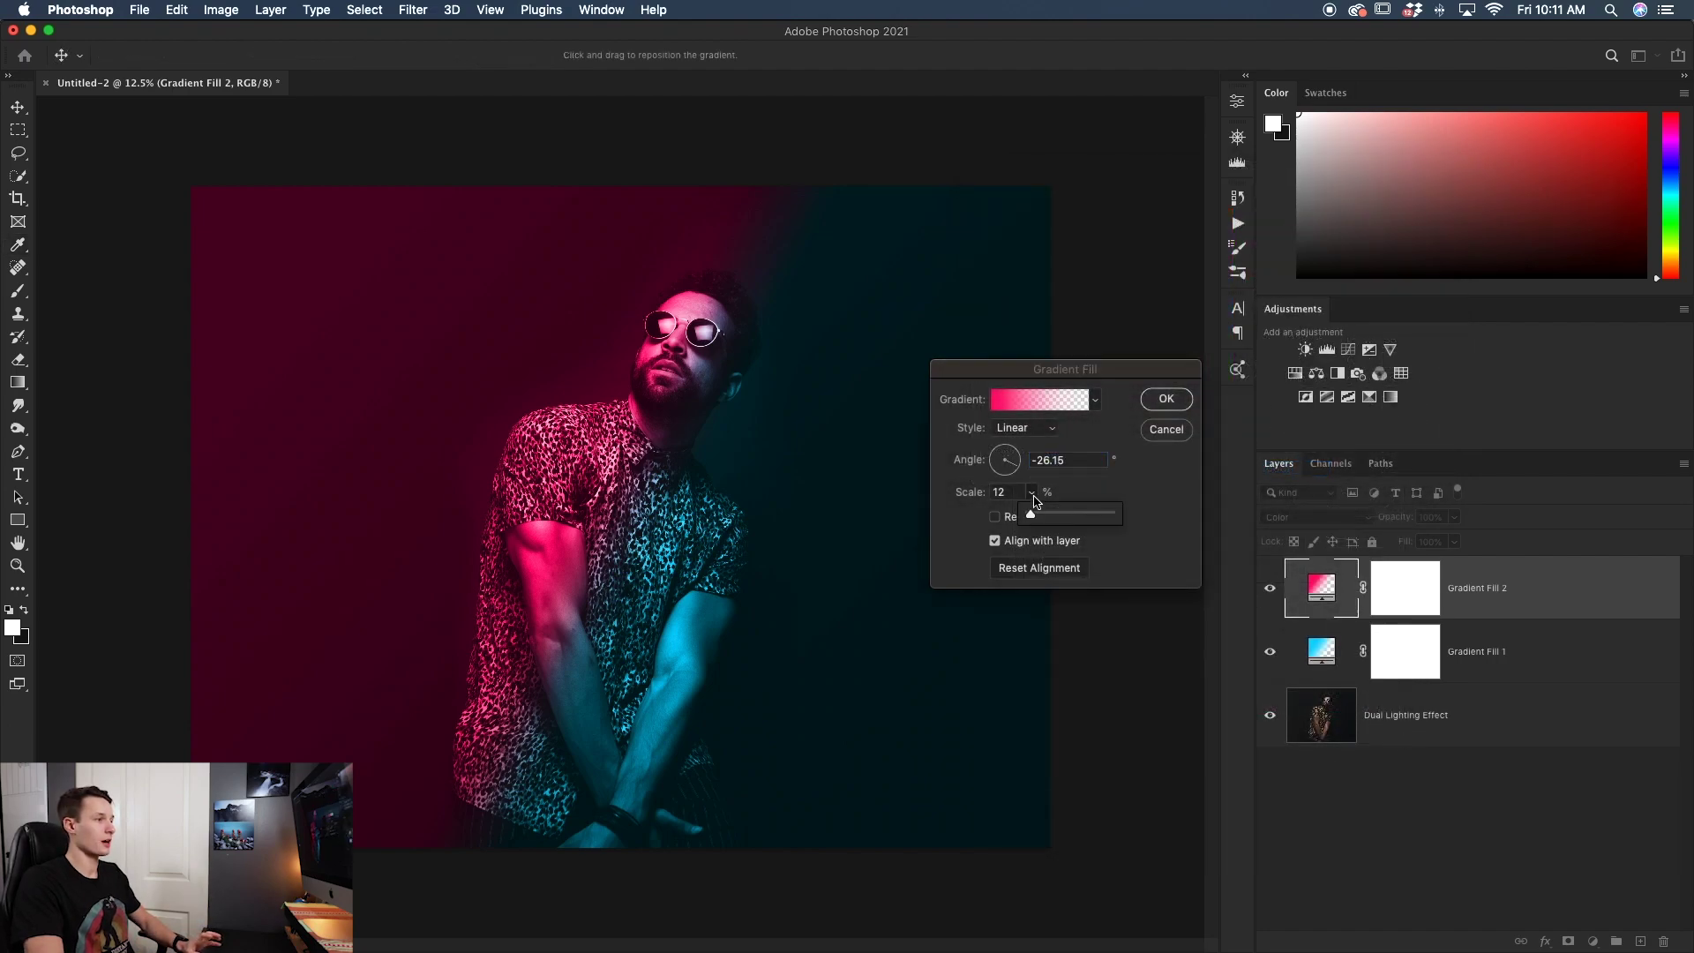
drag(1033, 519, 1034, 519)
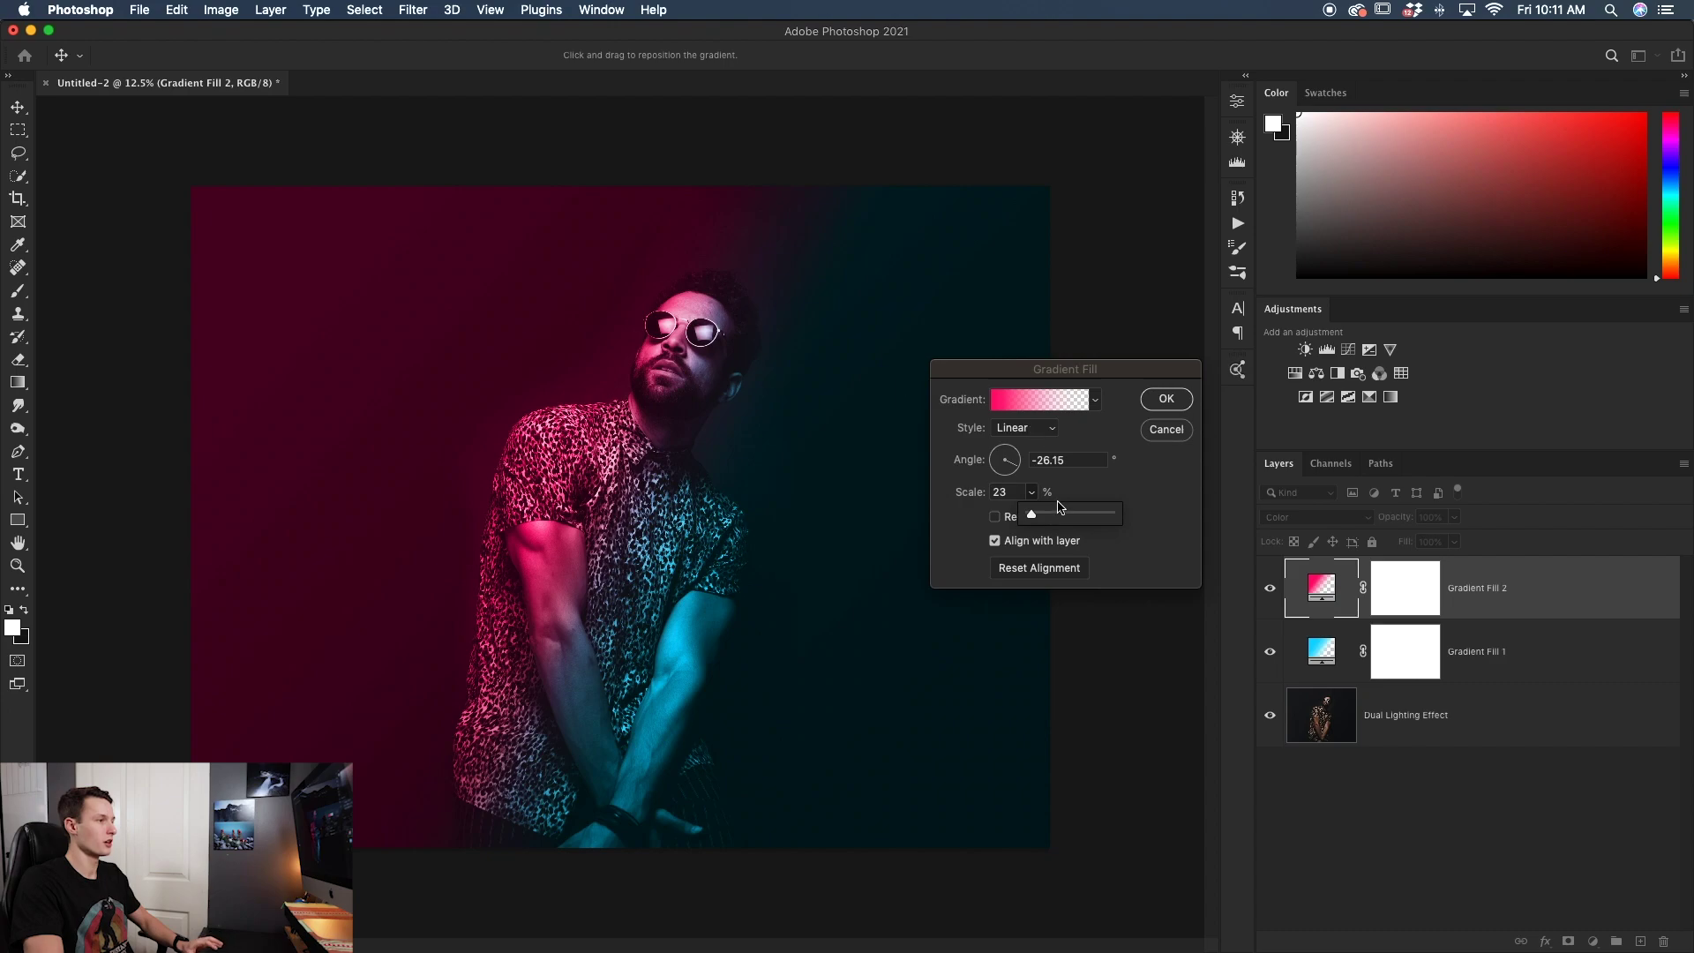
drag(1033, 522, 1028, 522)
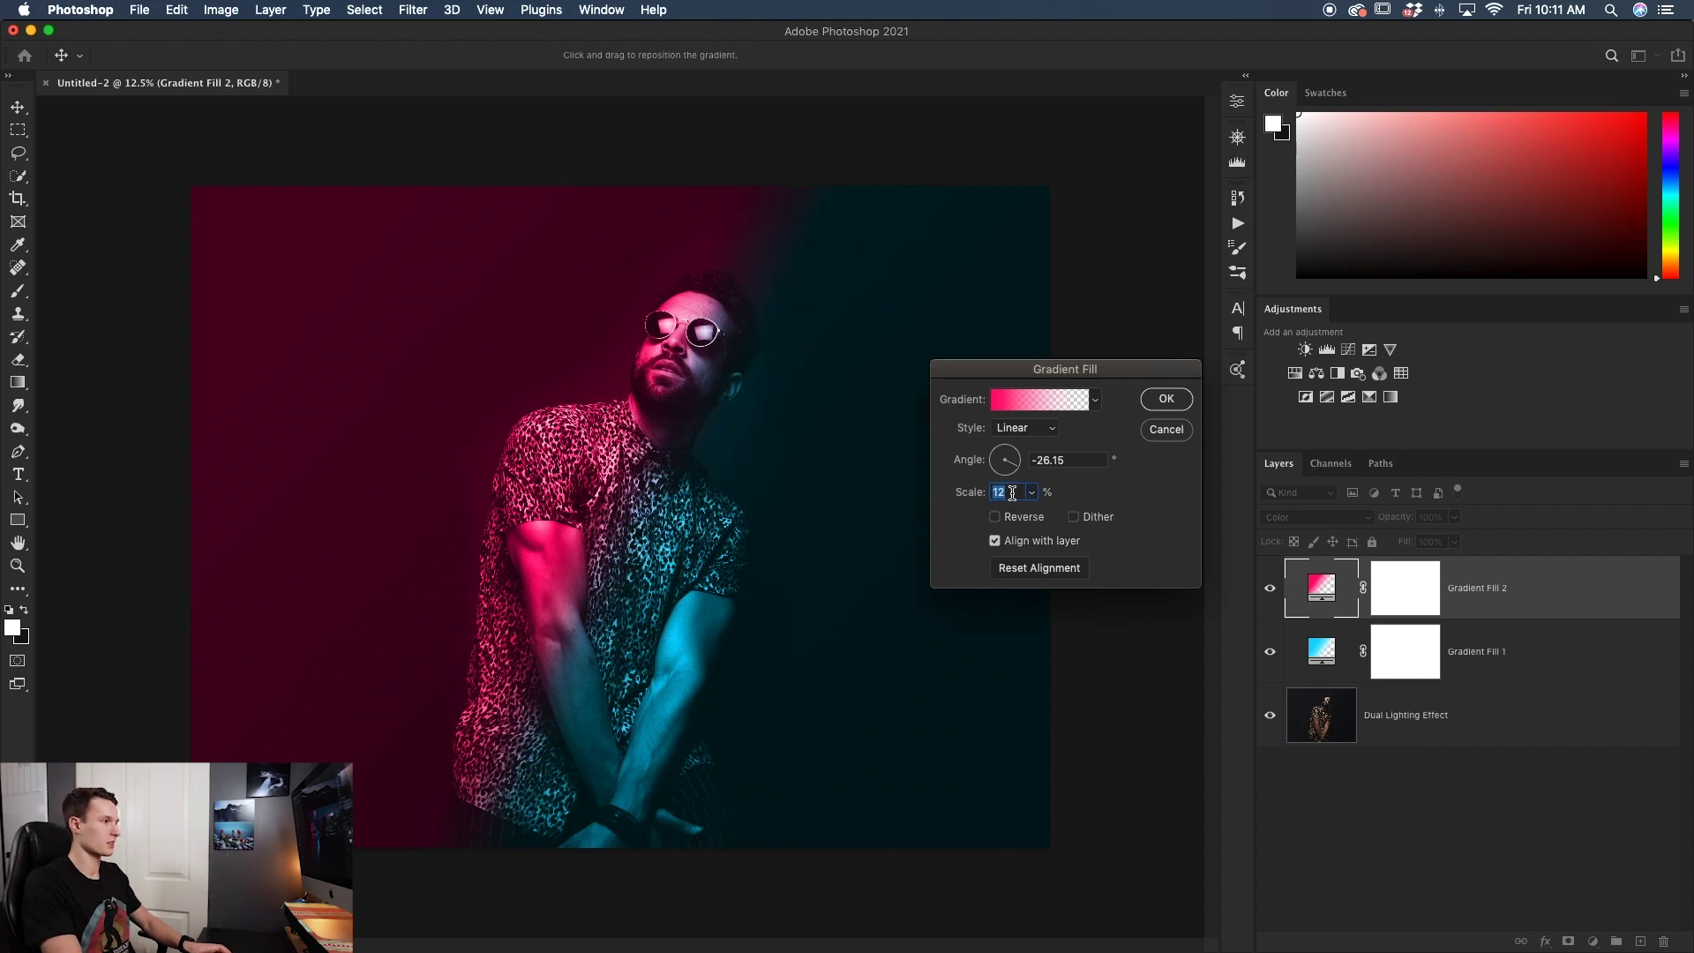
key(Return)
key(w)
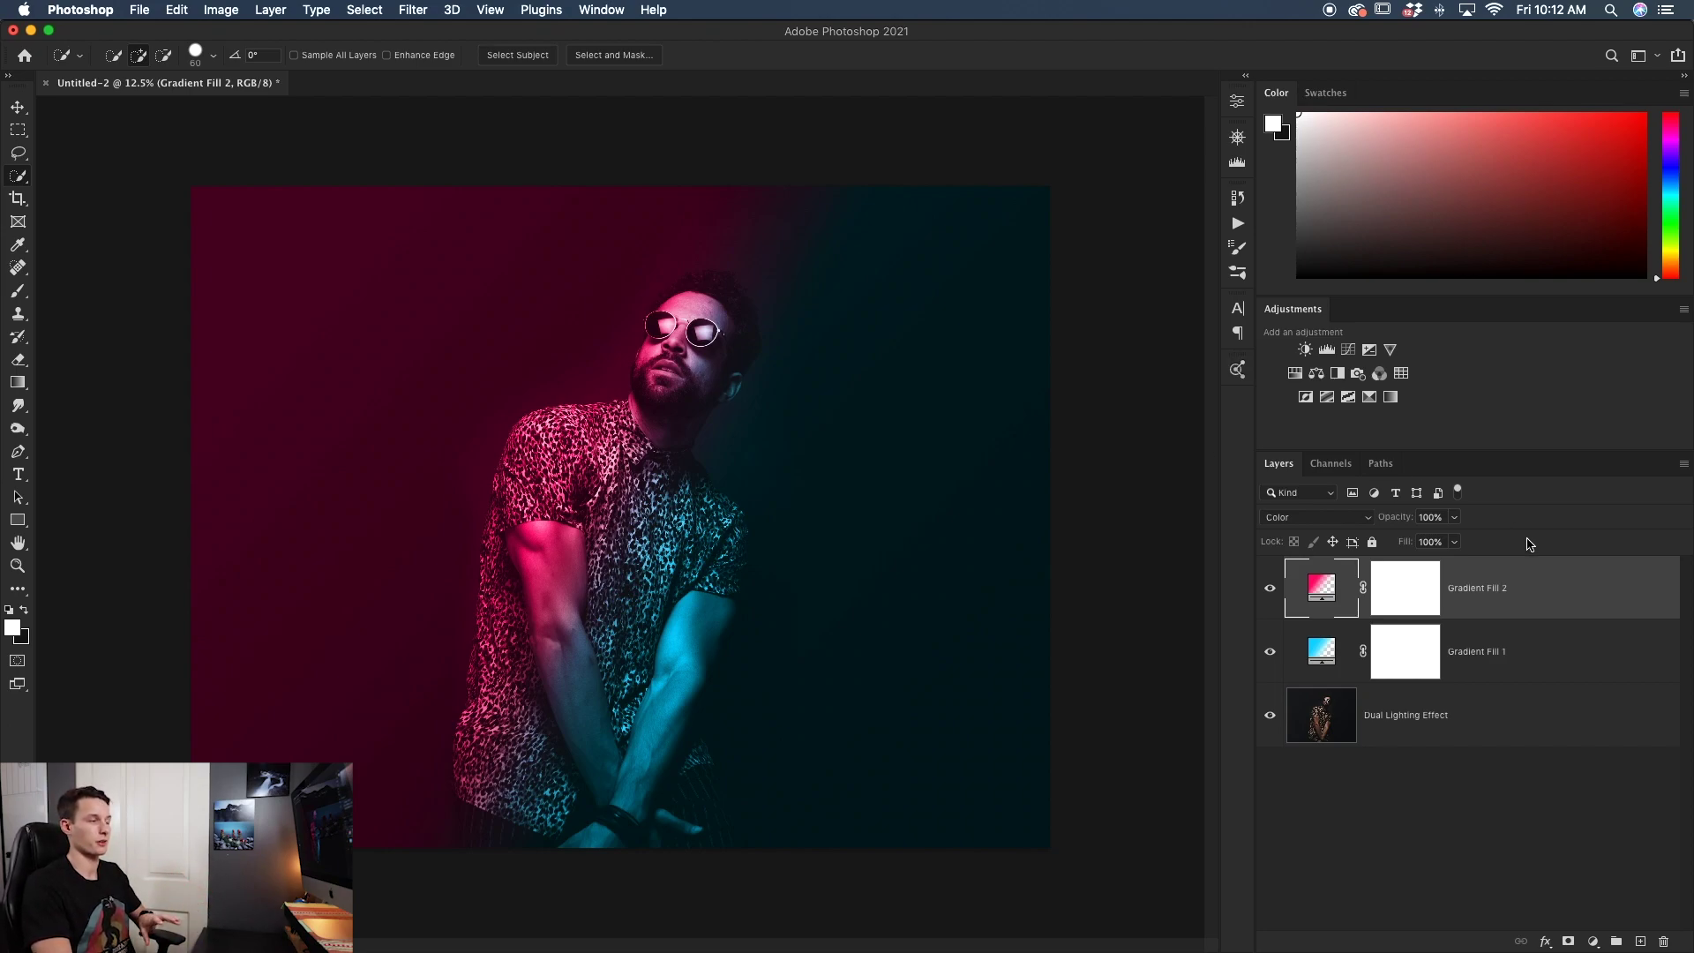
double_click(1547, 592)
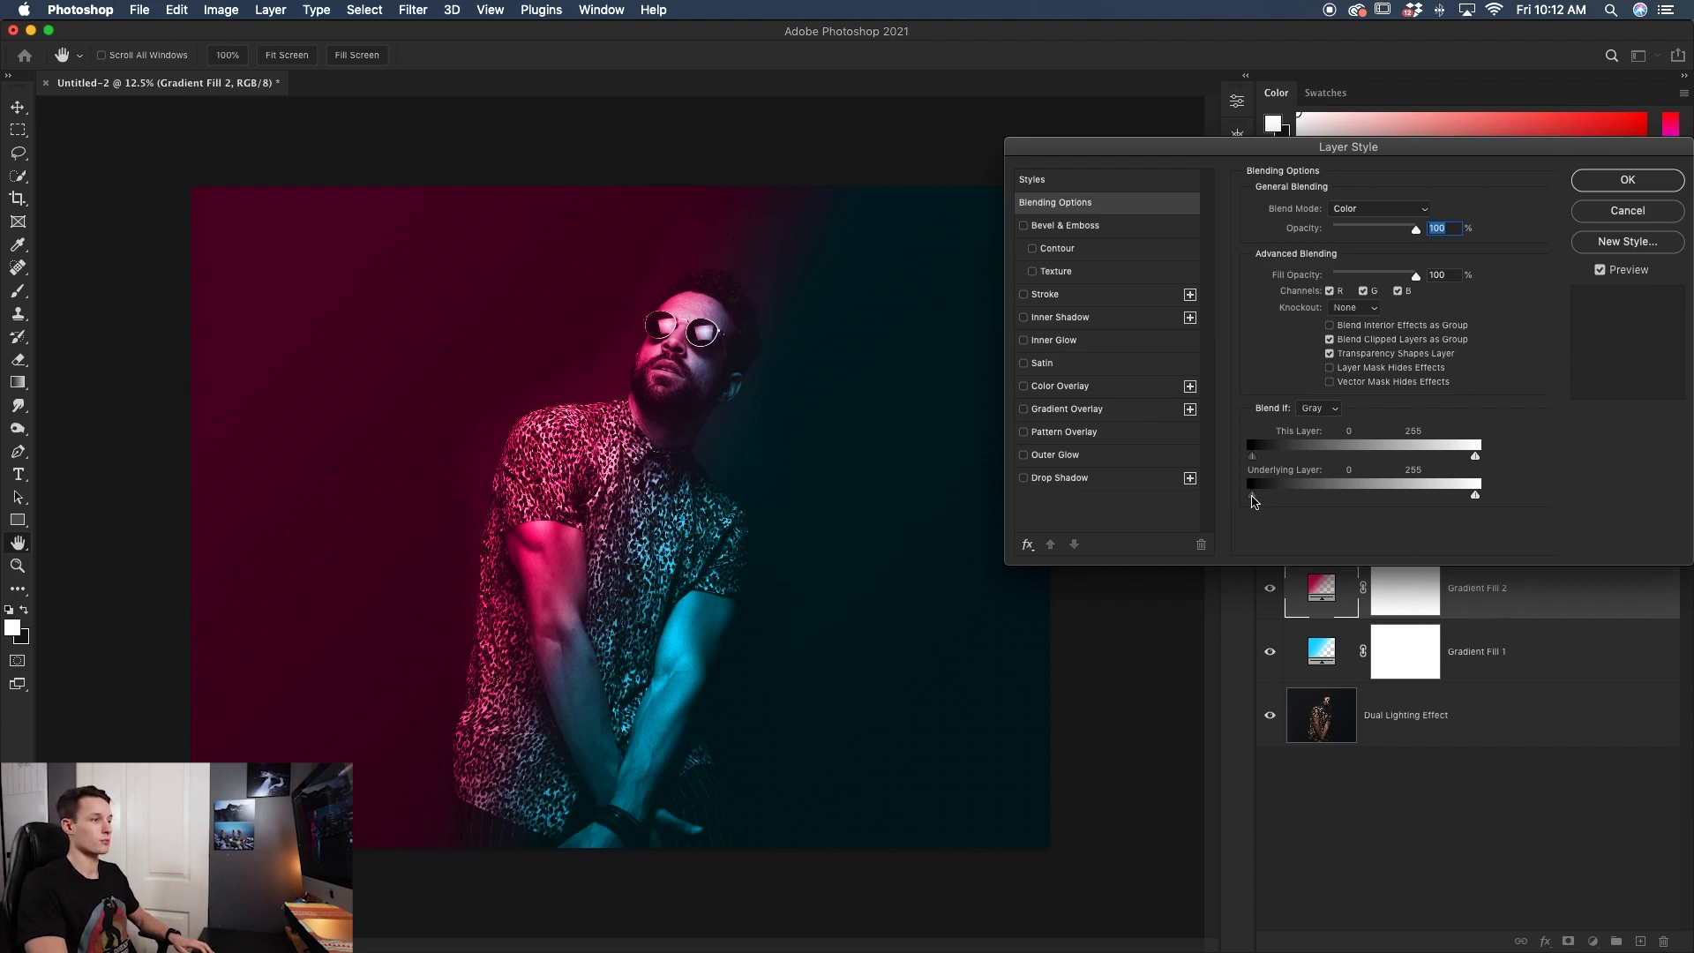
Split Gradient Fill 2's Underlying Layer black Blend If slider to 0/177 and apply.
drag(1253, 499, 1280, 500)
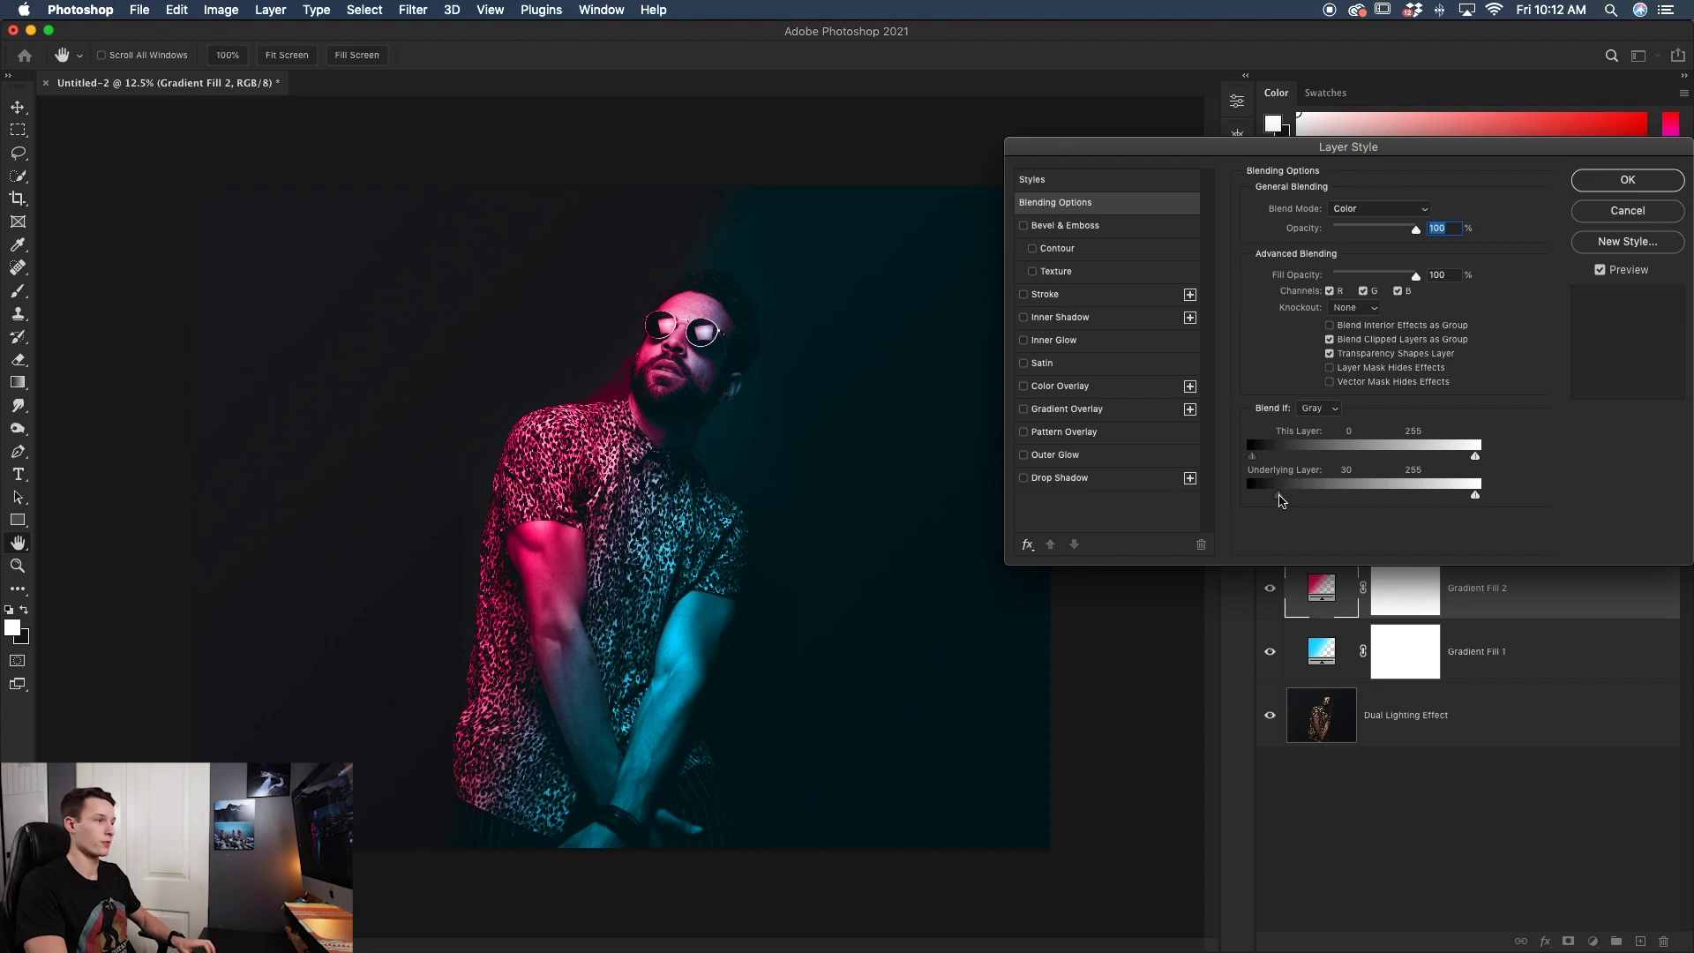
mouse_move(1282, 500)
mouse_down()
mouse_move(1223, 505)
mouse_move(1276, 502)
mouse_up()
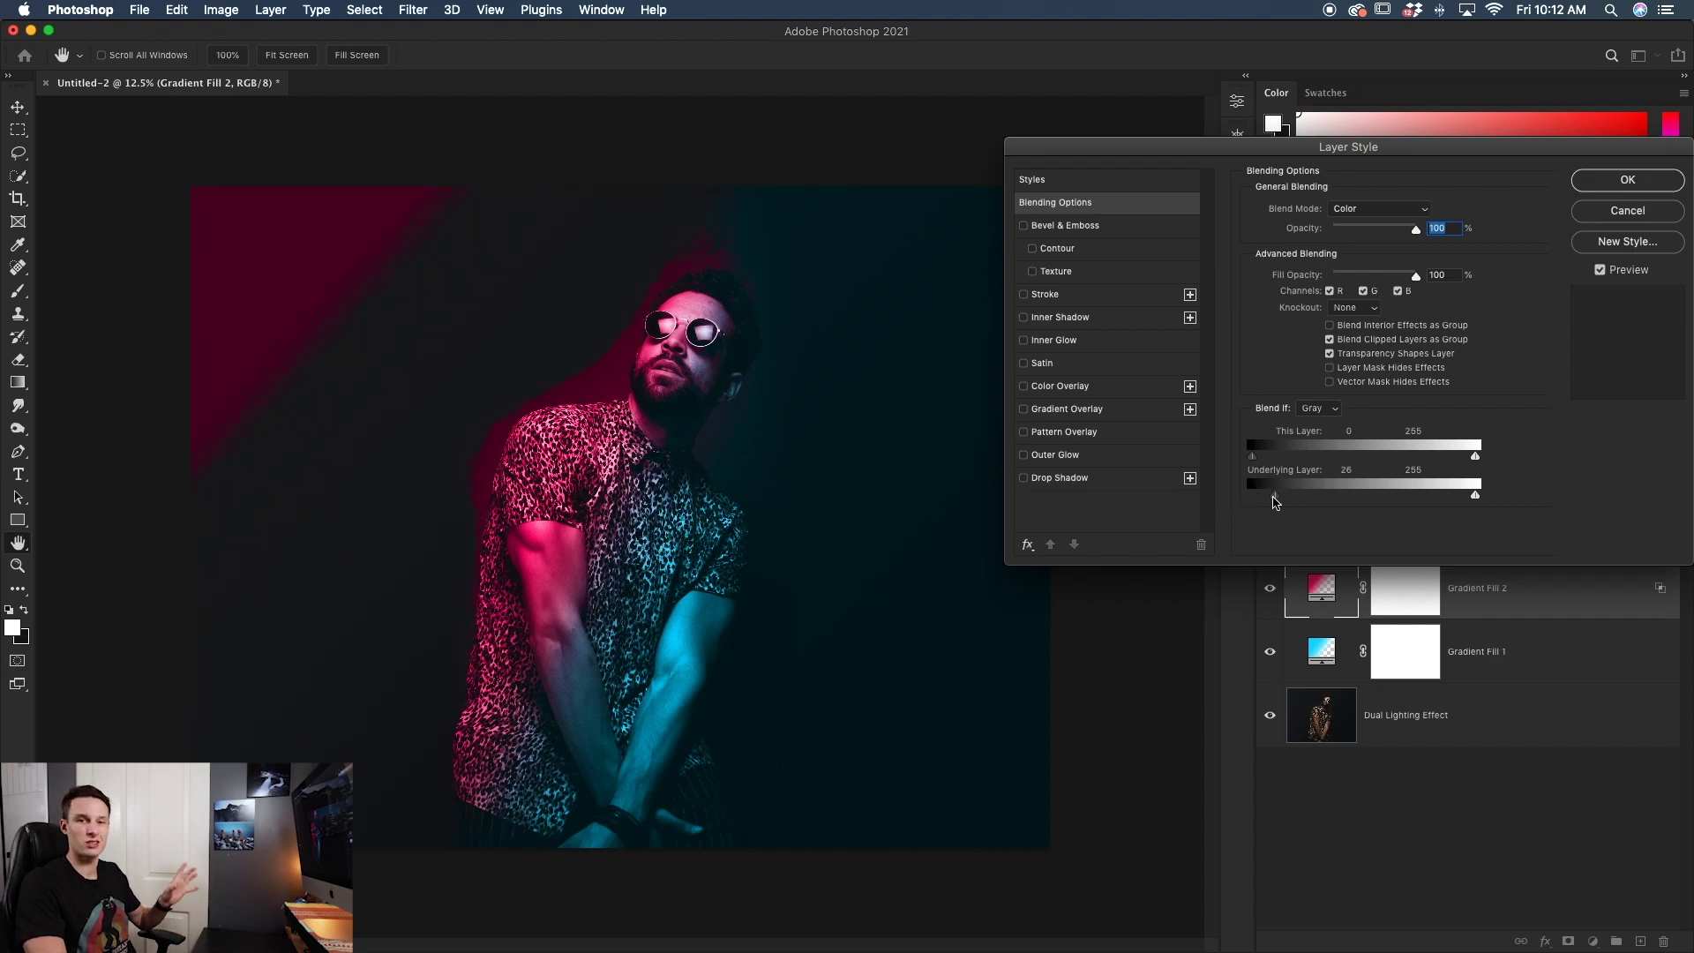
drag(1273, 500, 1255, 503)
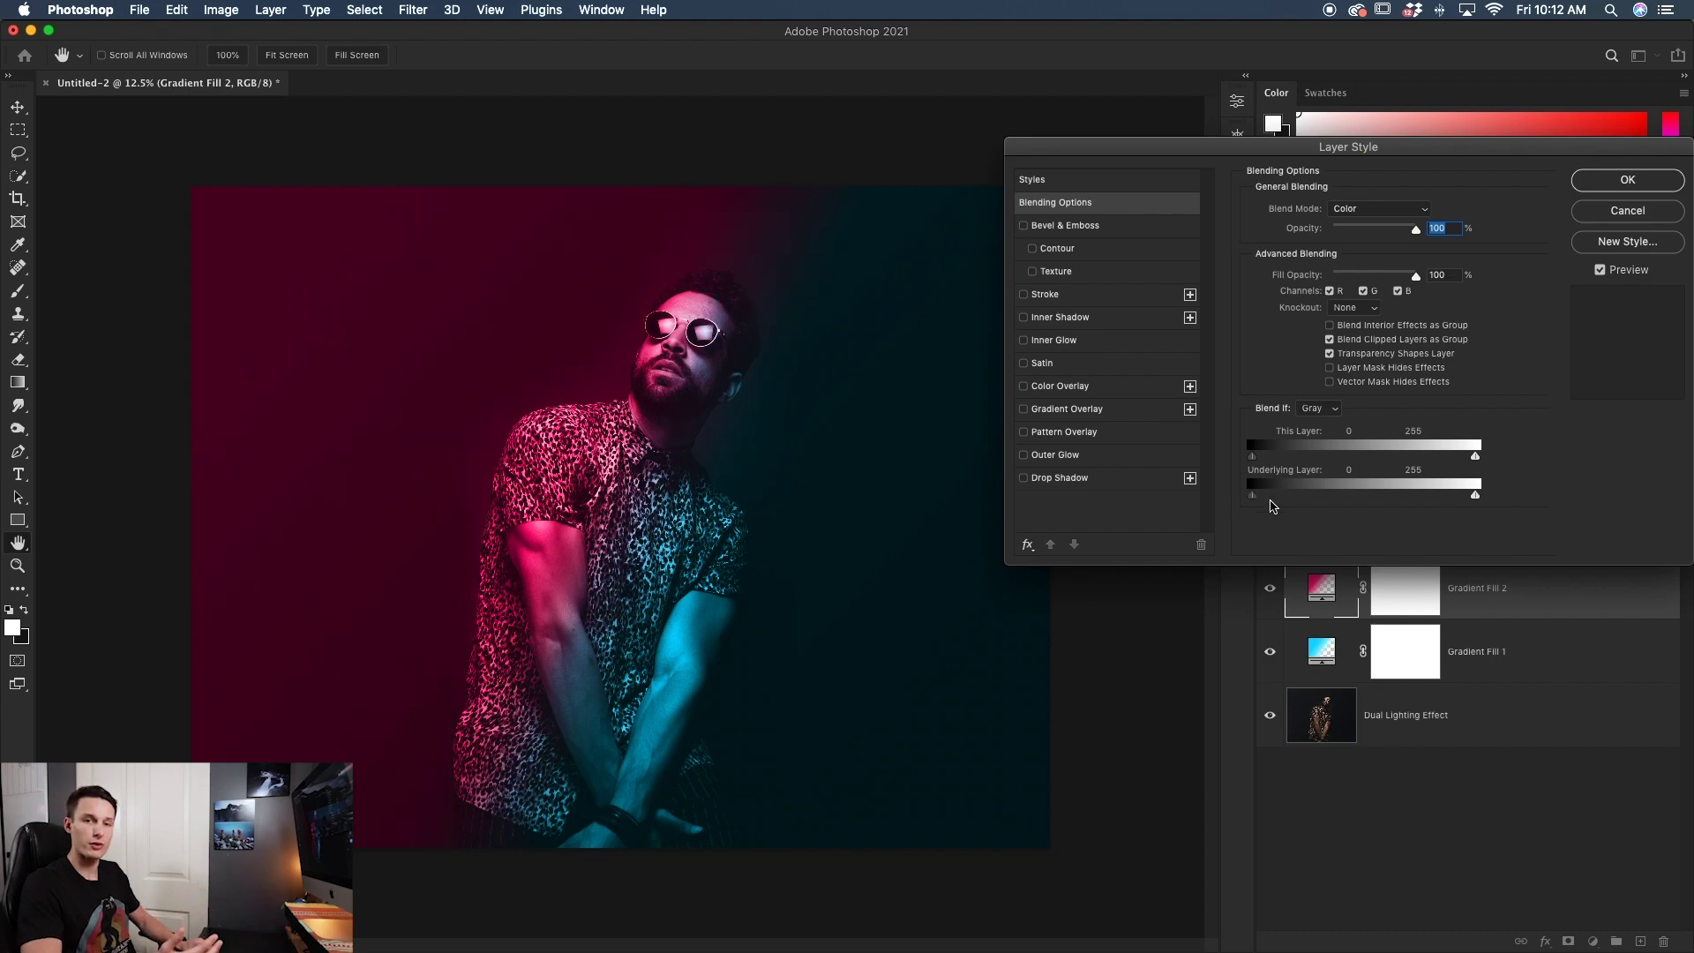
key(alt)
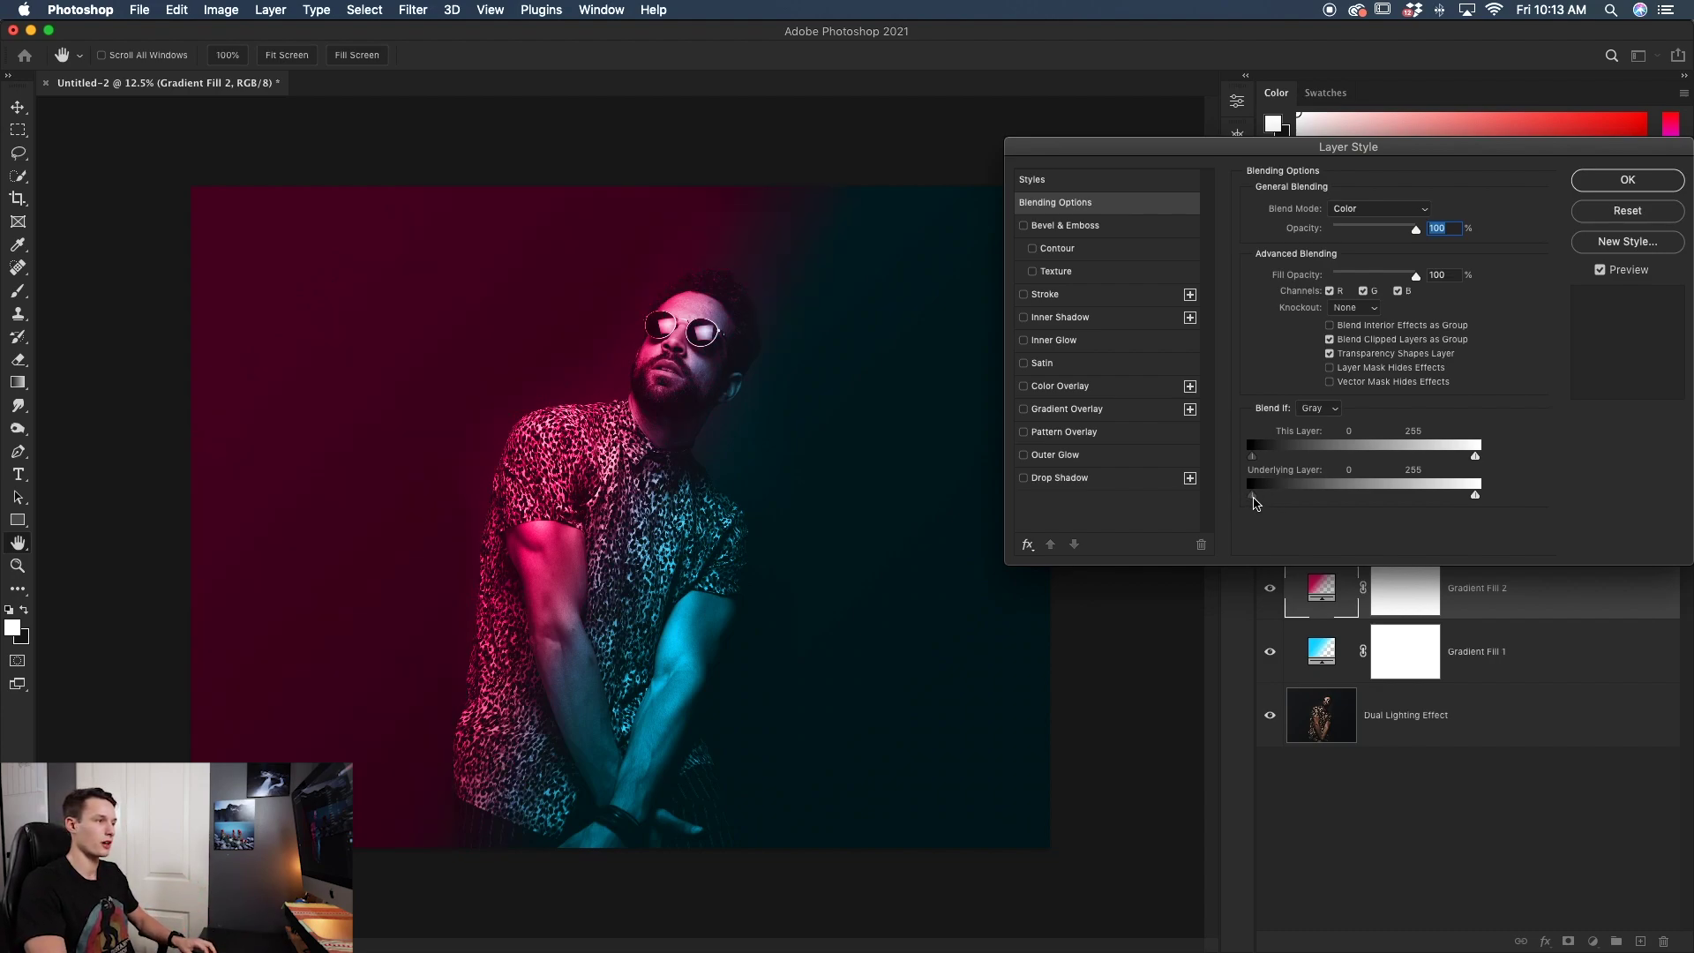
drag(1257, 503, 1409, 500)
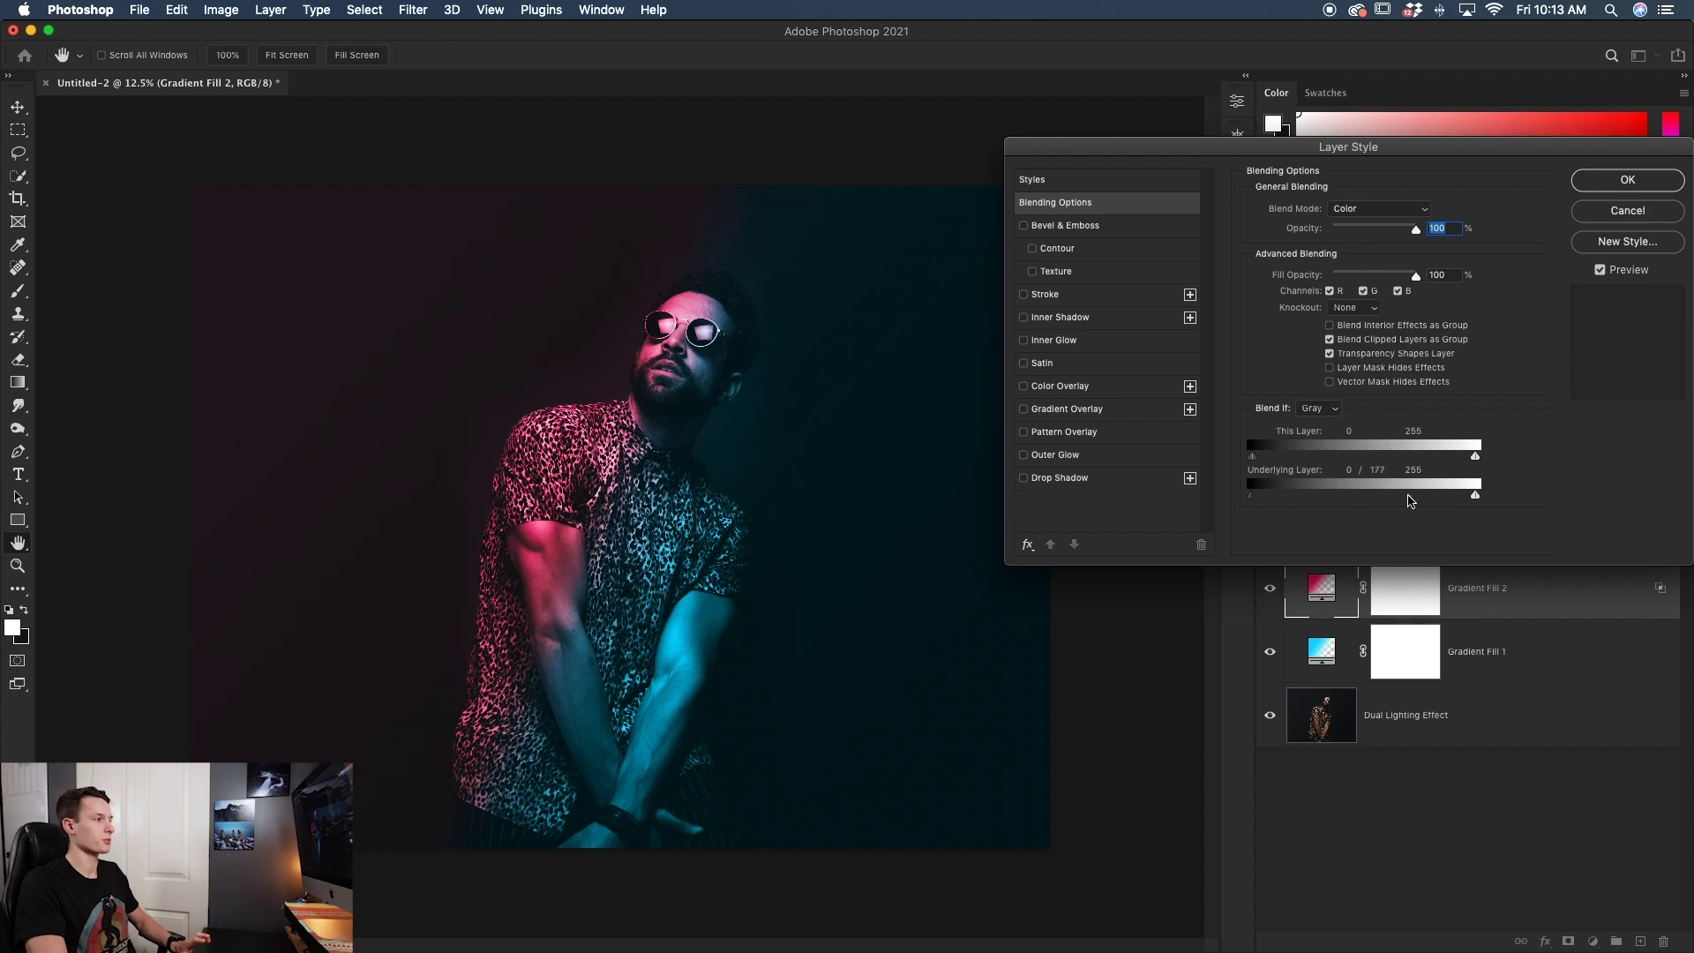
click(1629, 179)
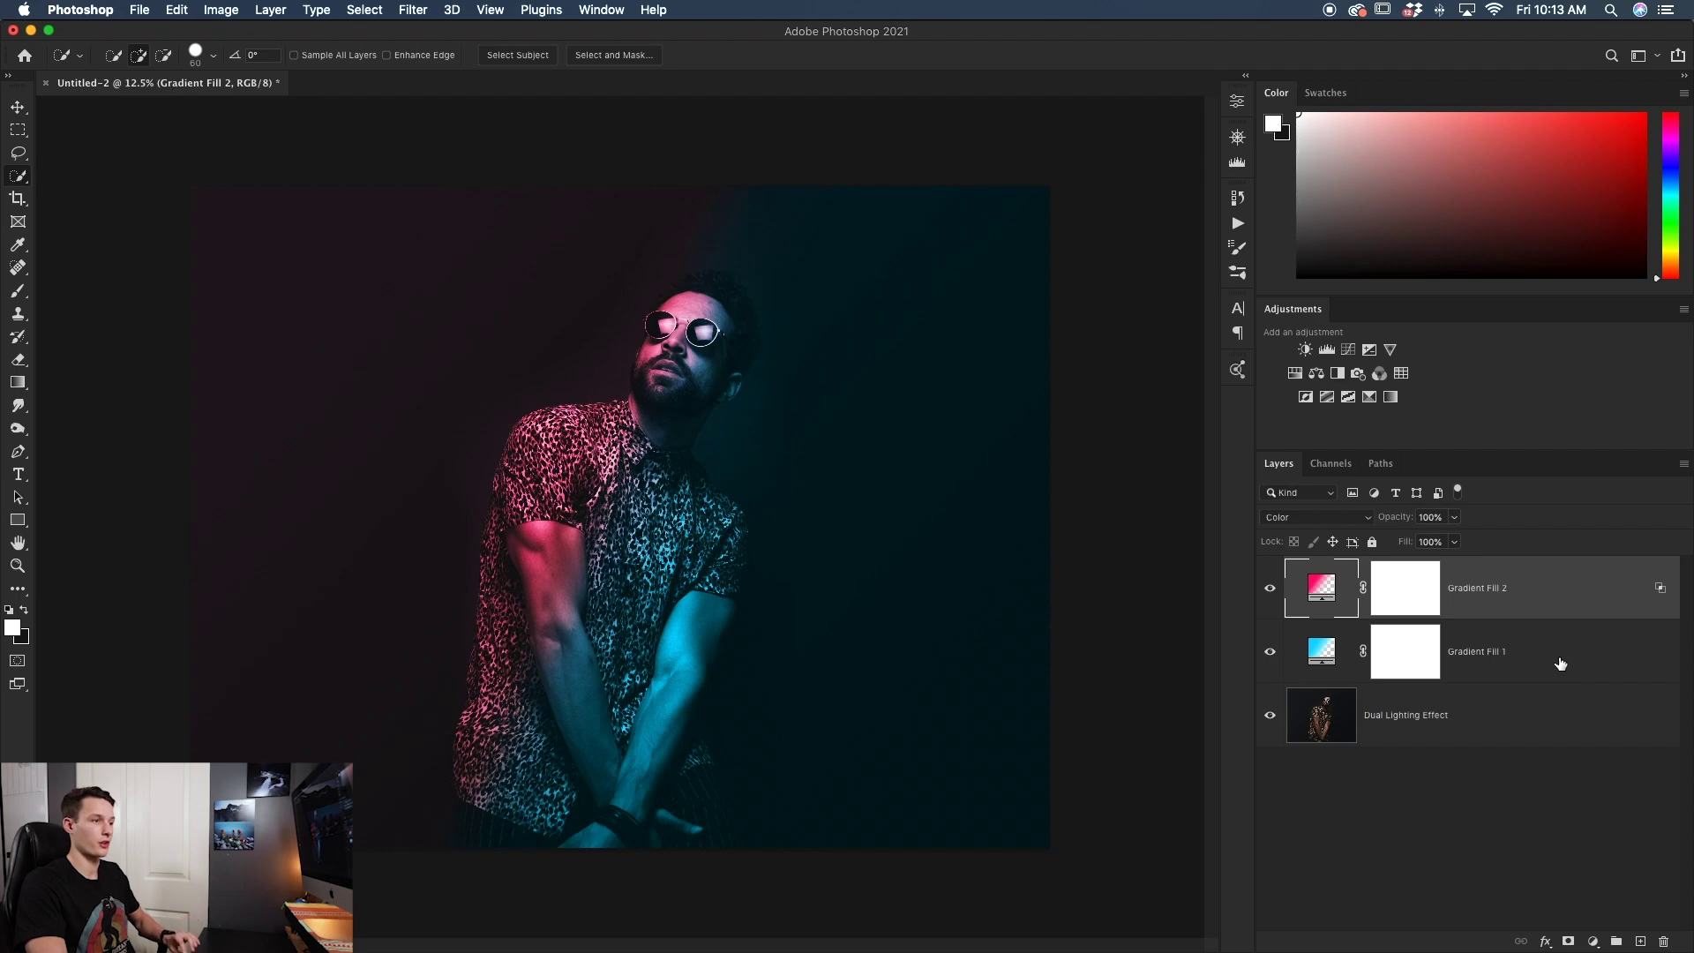
Split Gradient Fill 1's Underlying Layer black Blend If slider to about 0/39.
click(1561, 663)
double_click(1561, 663)
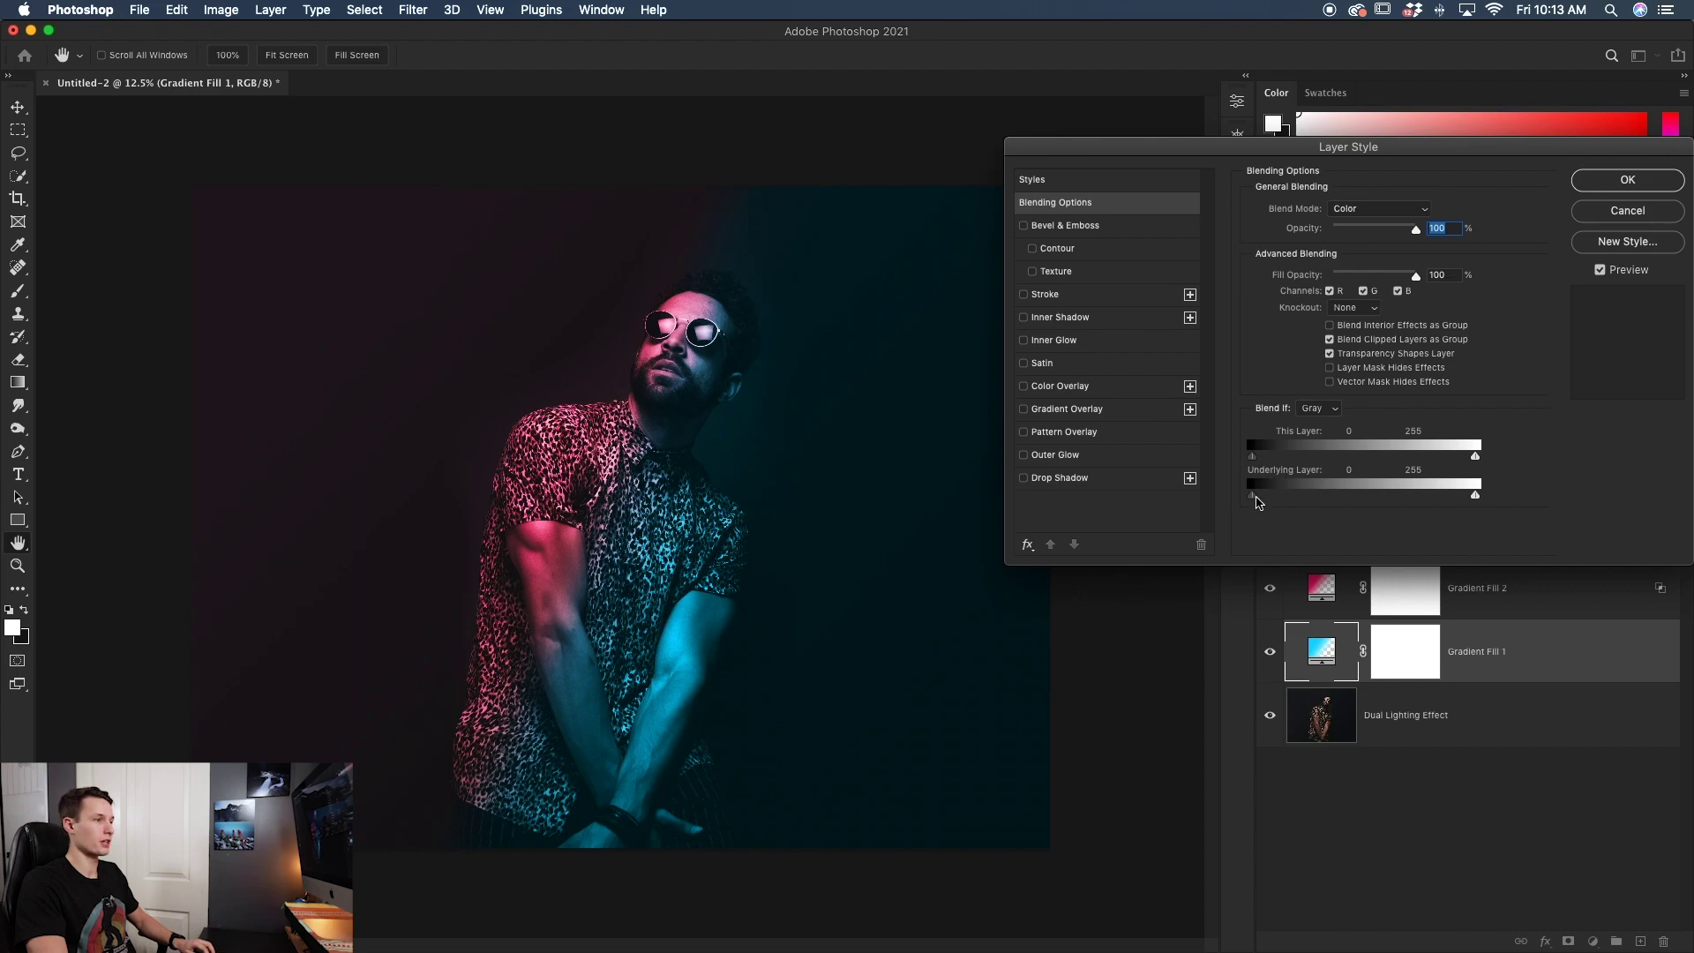
key(alt)
drag(1259, 503, 1299, 503)
click(1626, 179)
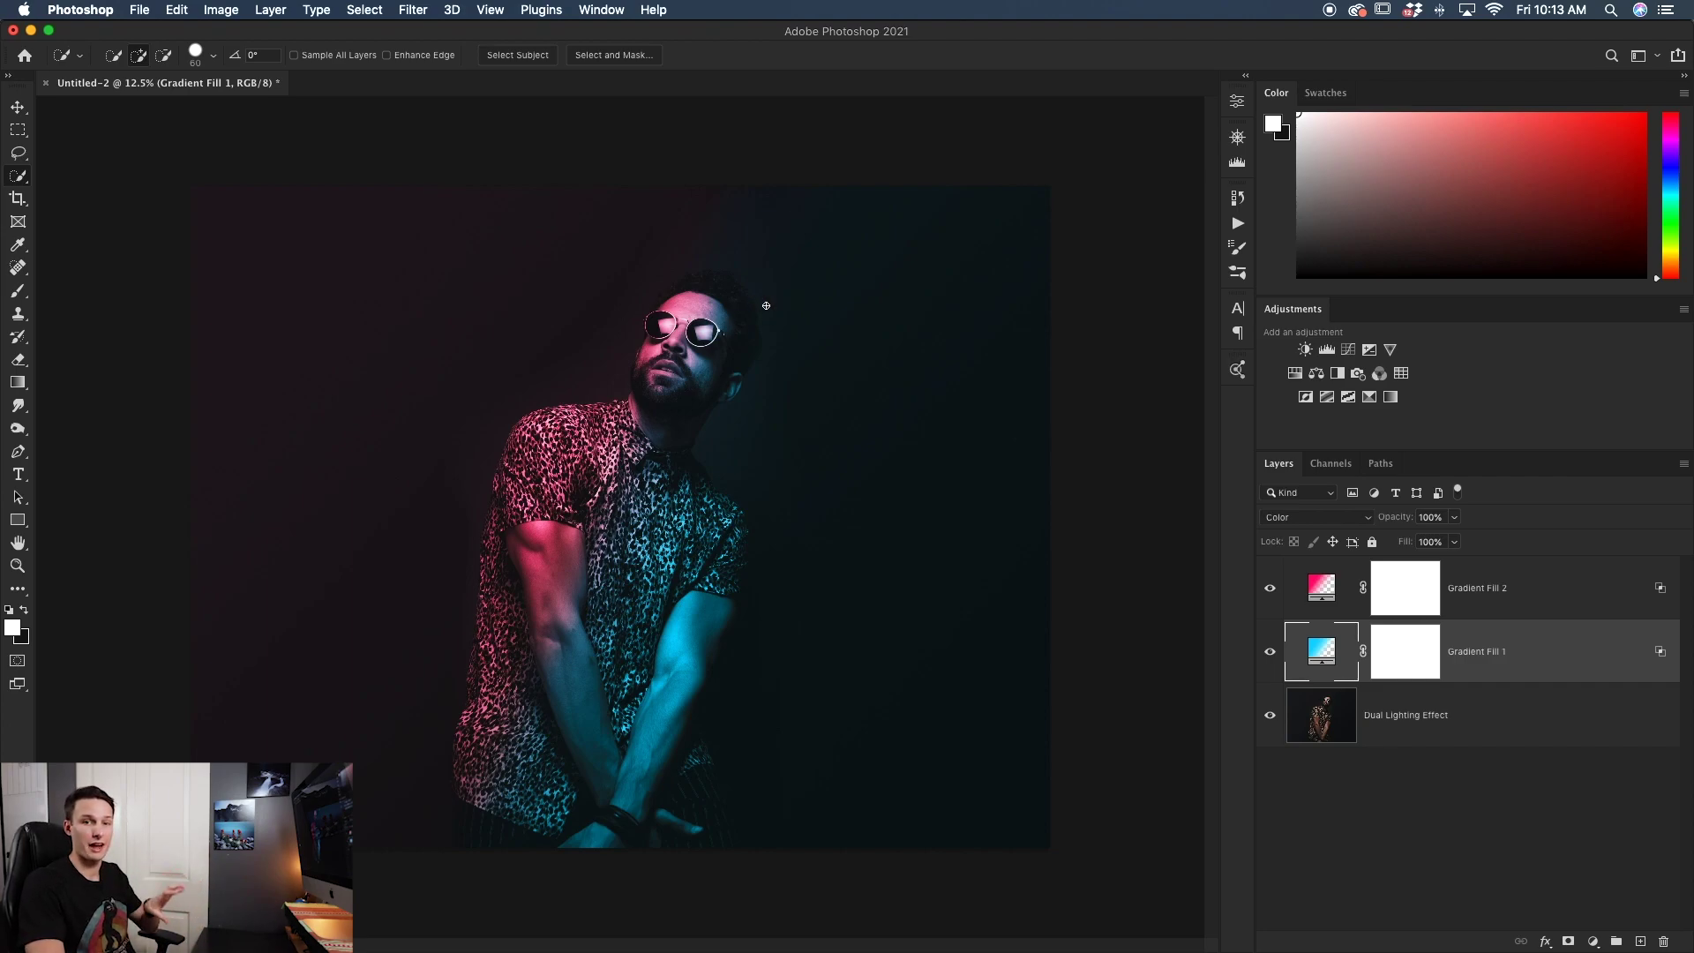
click(1480, 718)
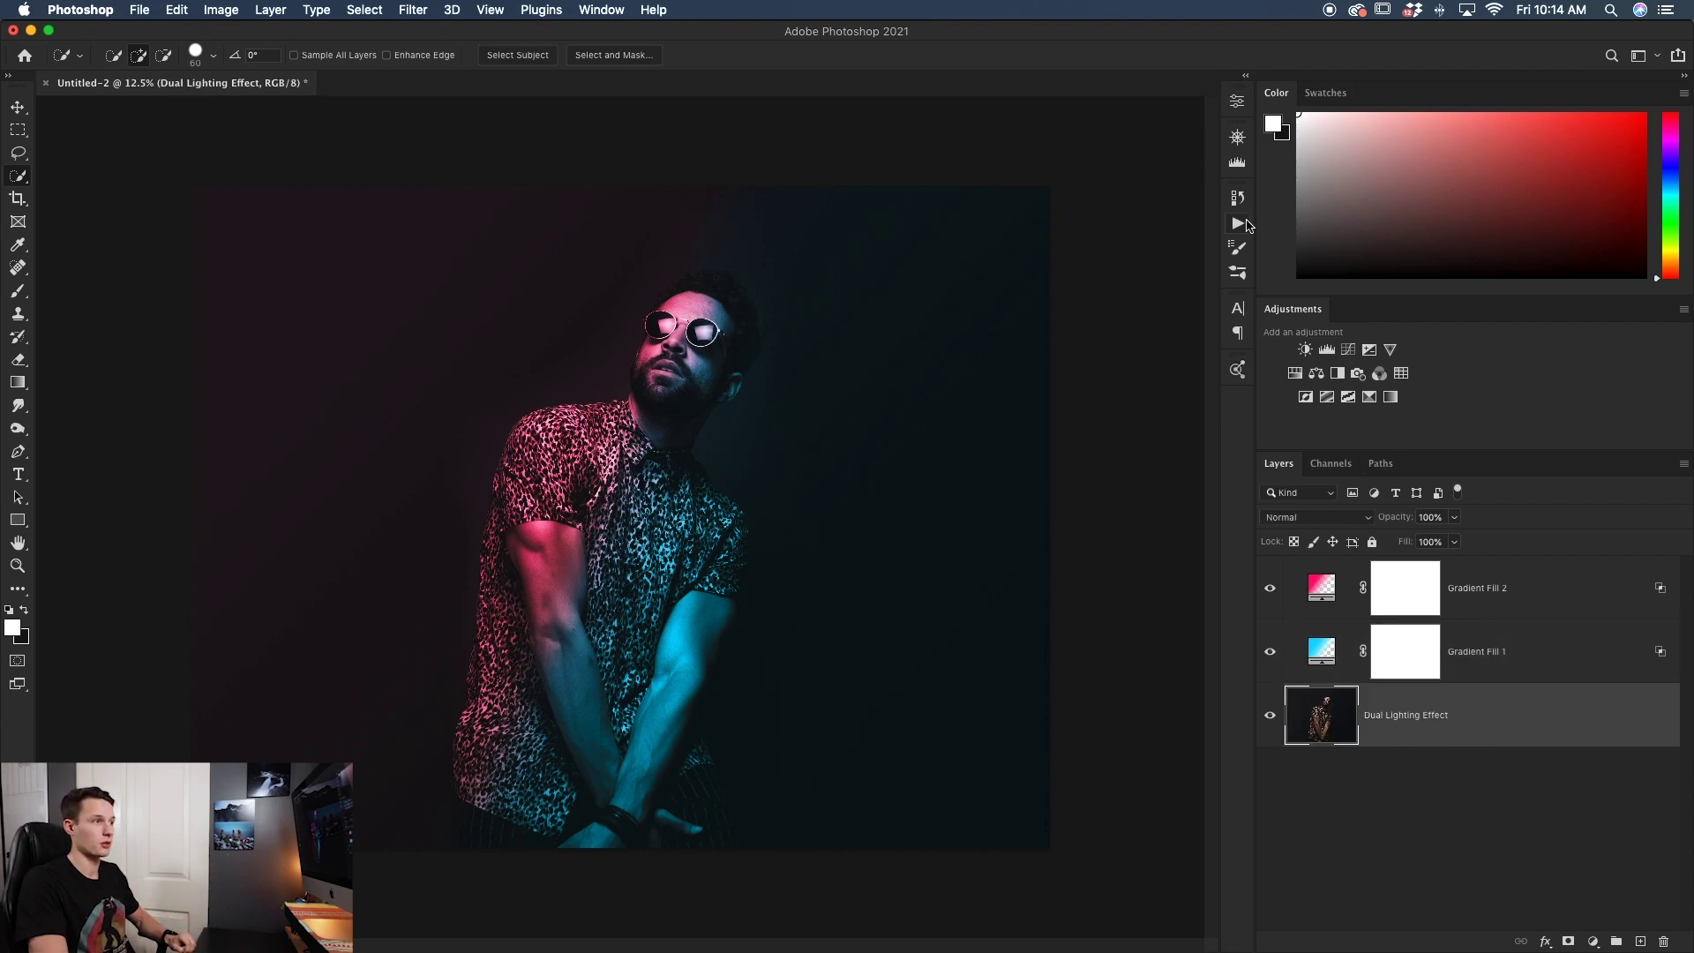
Select the subject in the portrait photo, then invert the selection to the background.
click(1238, 103)
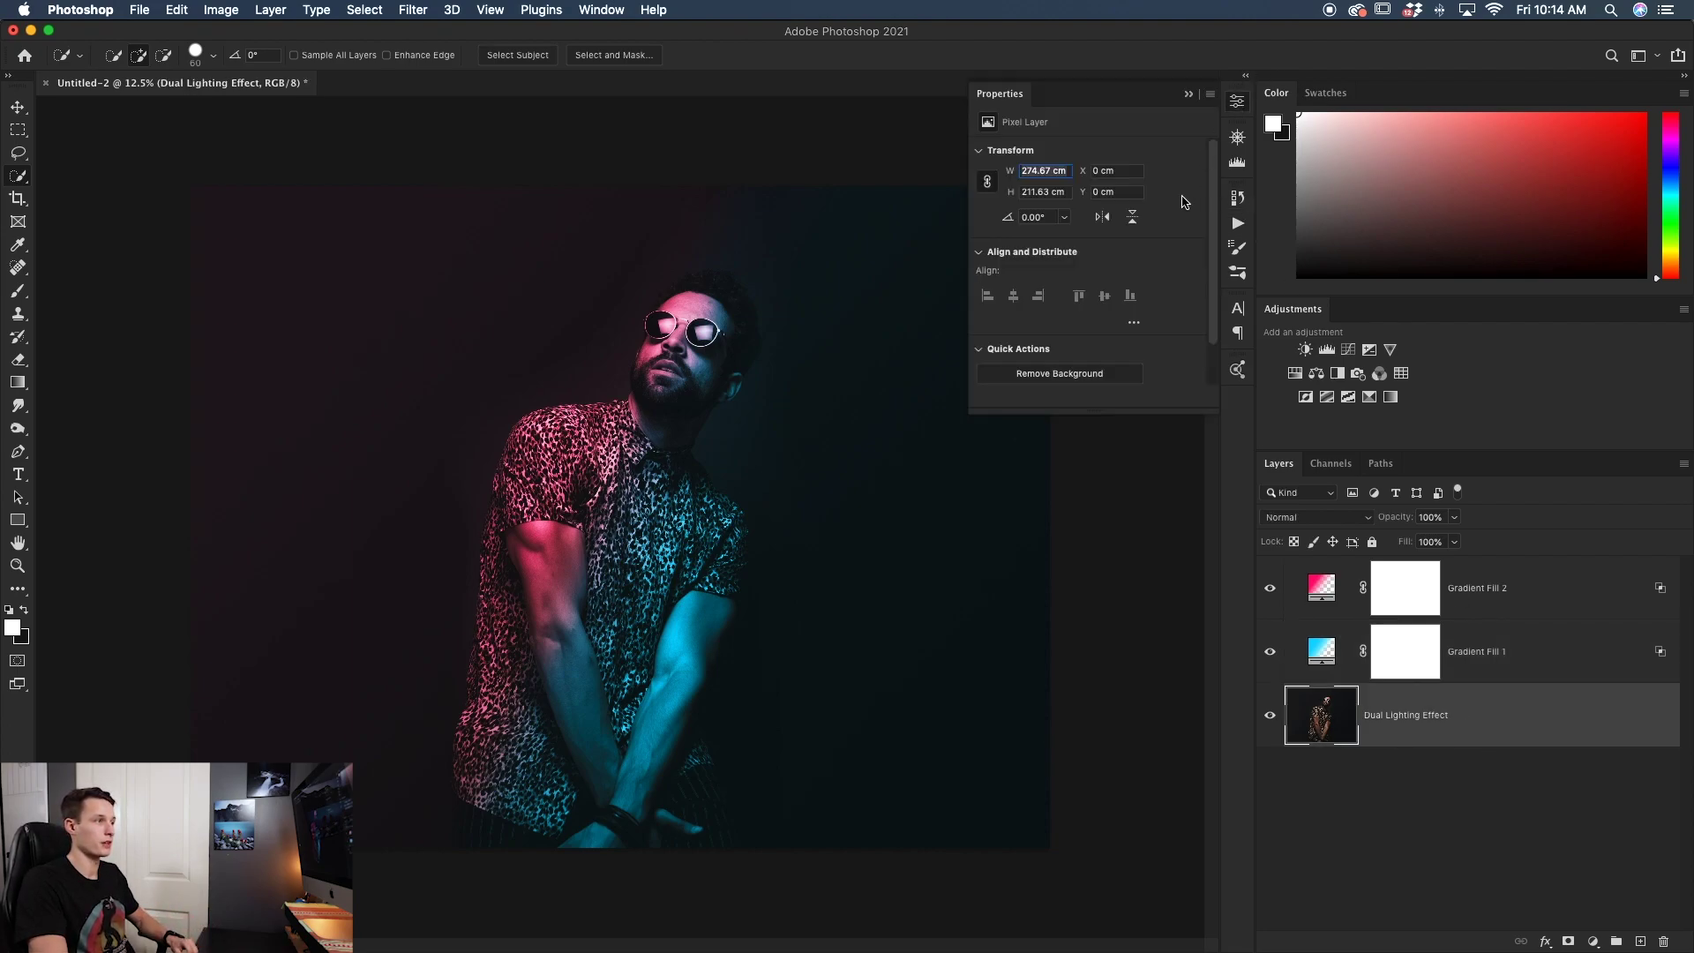
click(1048, 360)
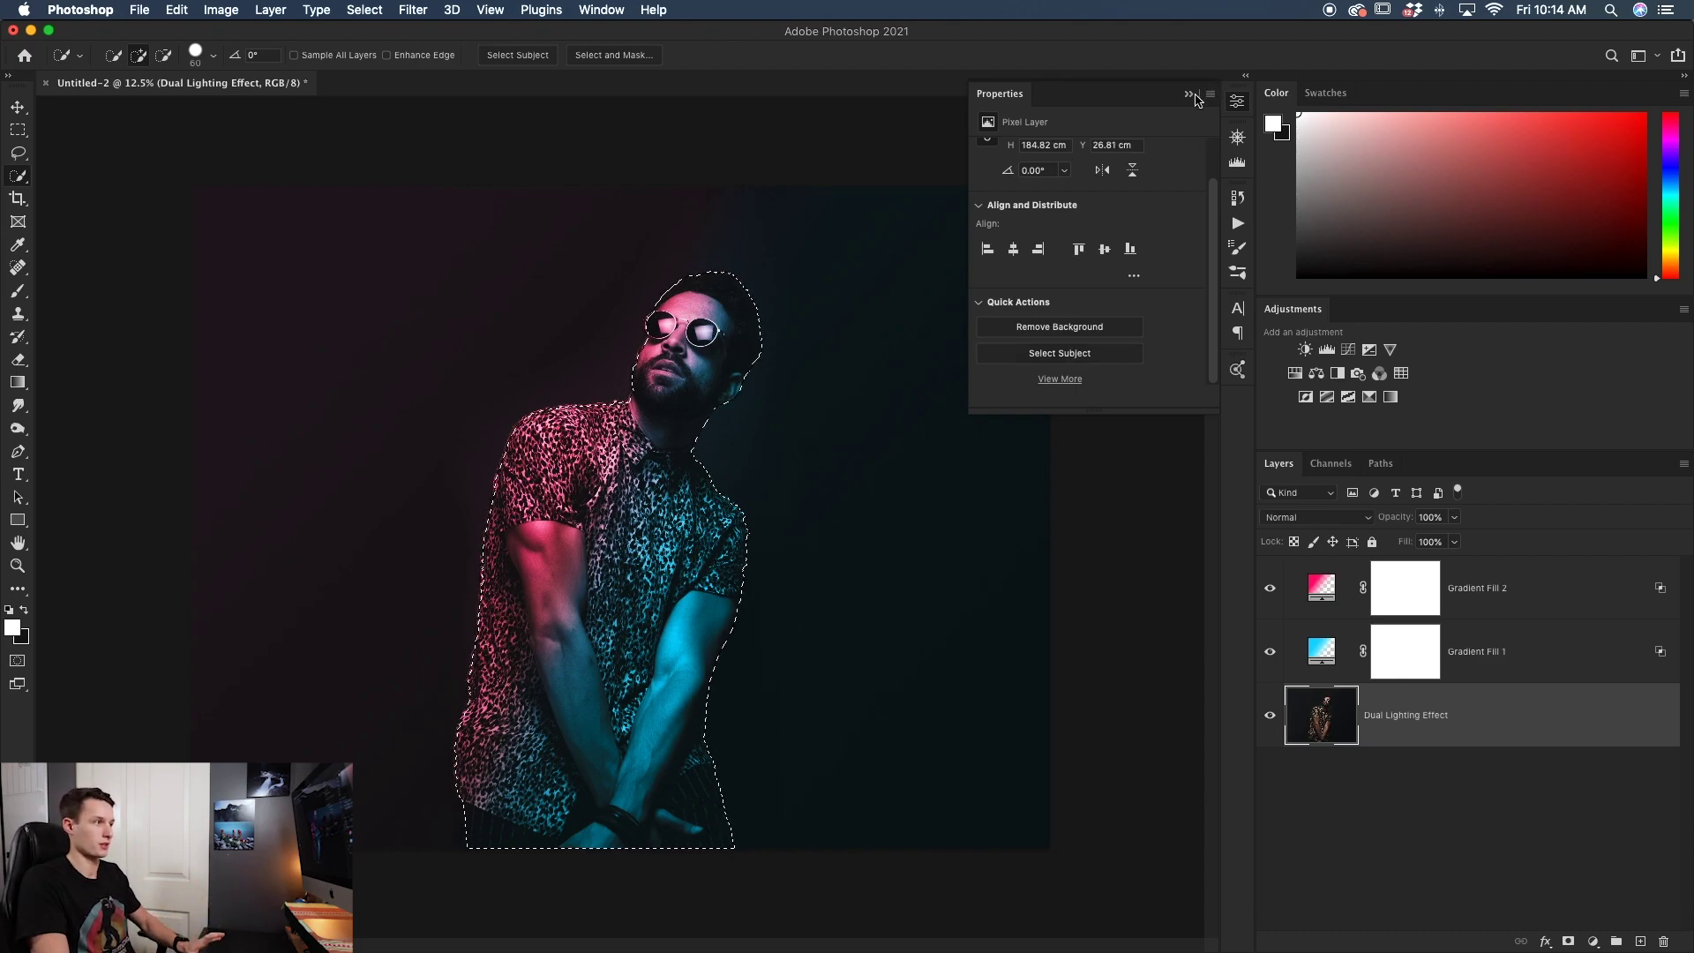
click(1189, 94)
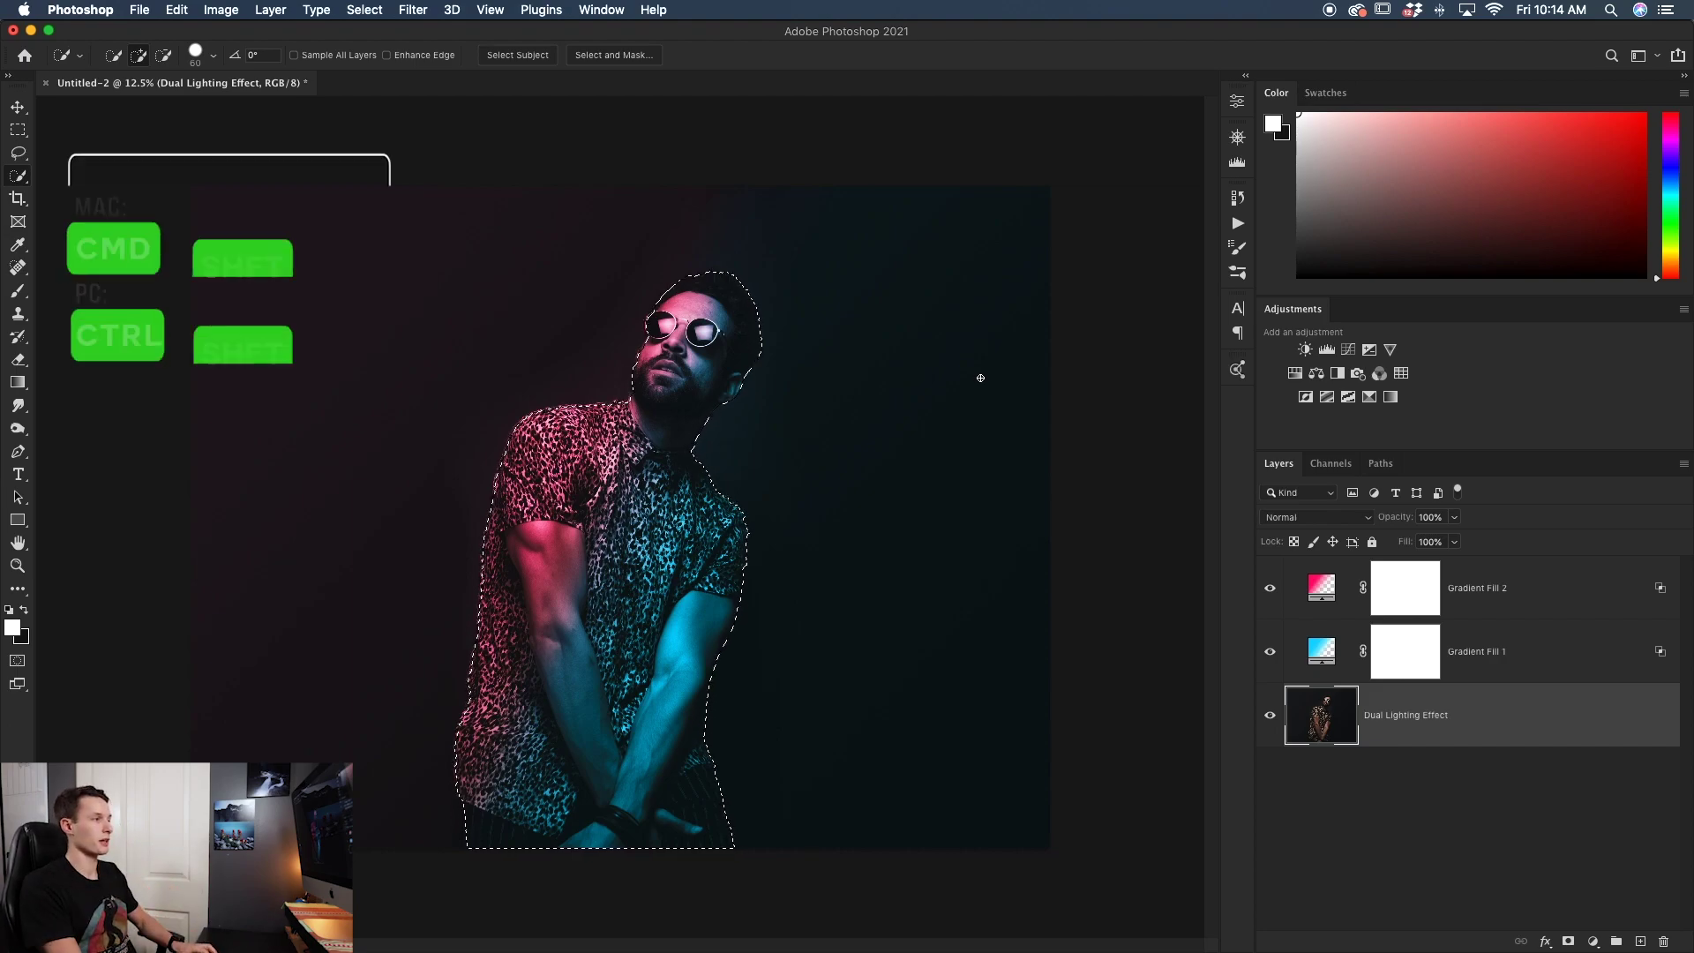
key(super+shift+i)
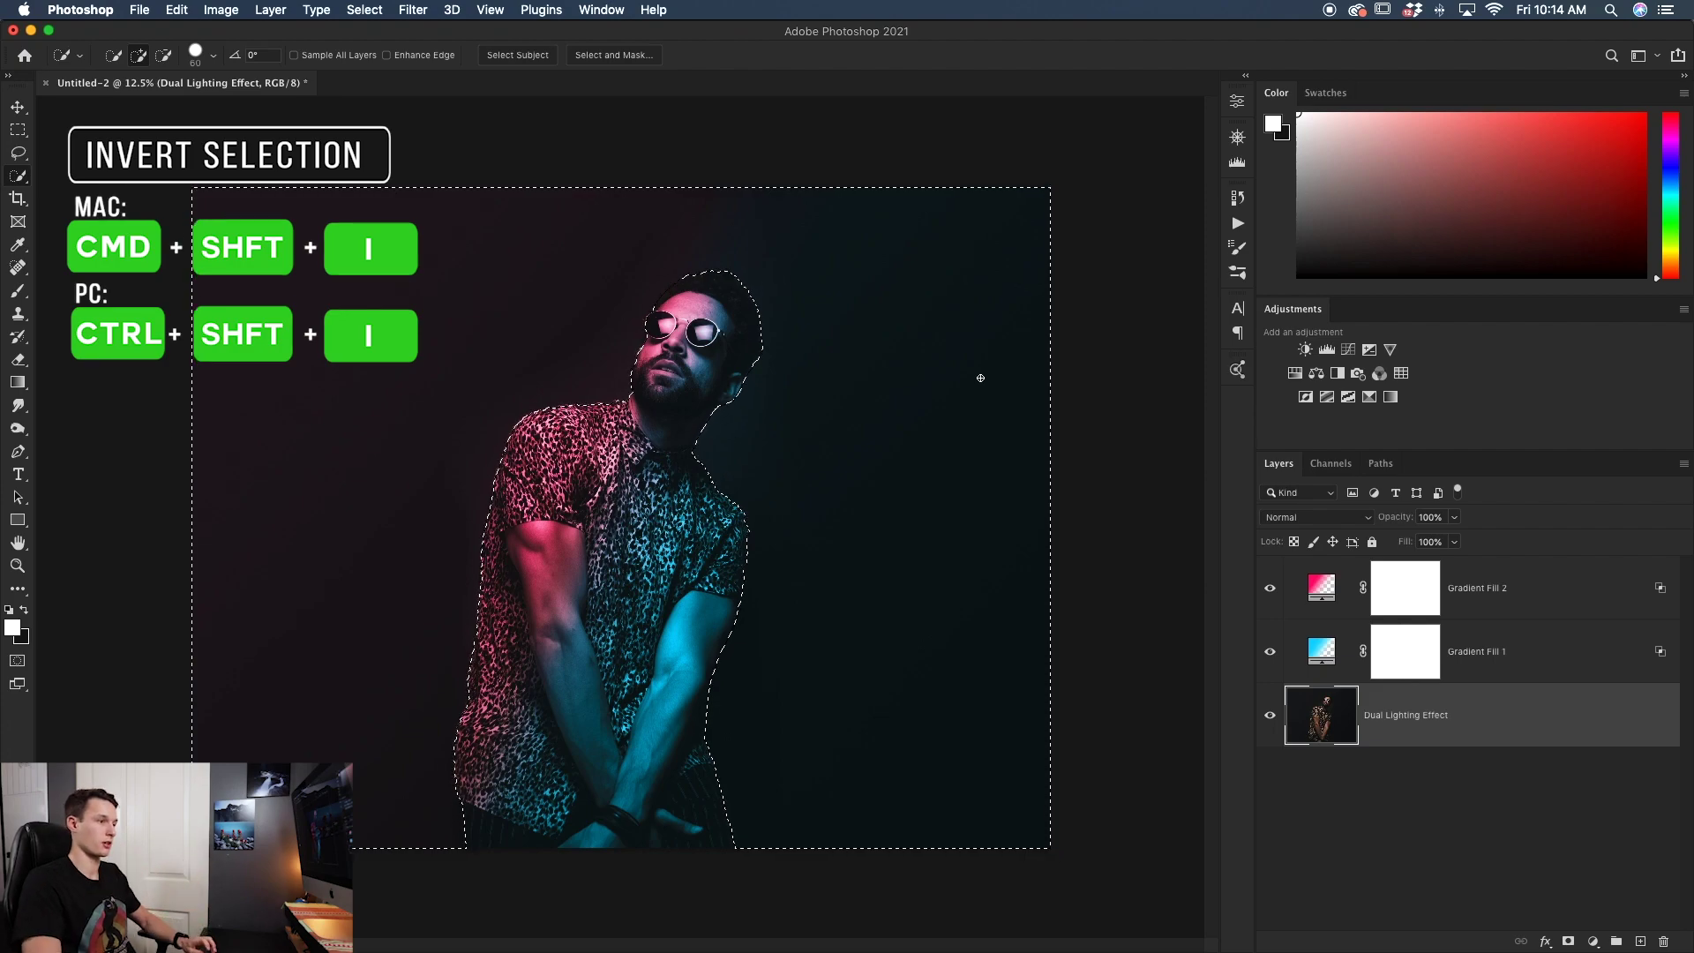
Fill the background area of the Gradient Fill 2 and Gradient Fill 1 masks with black.
click(1406, 611)
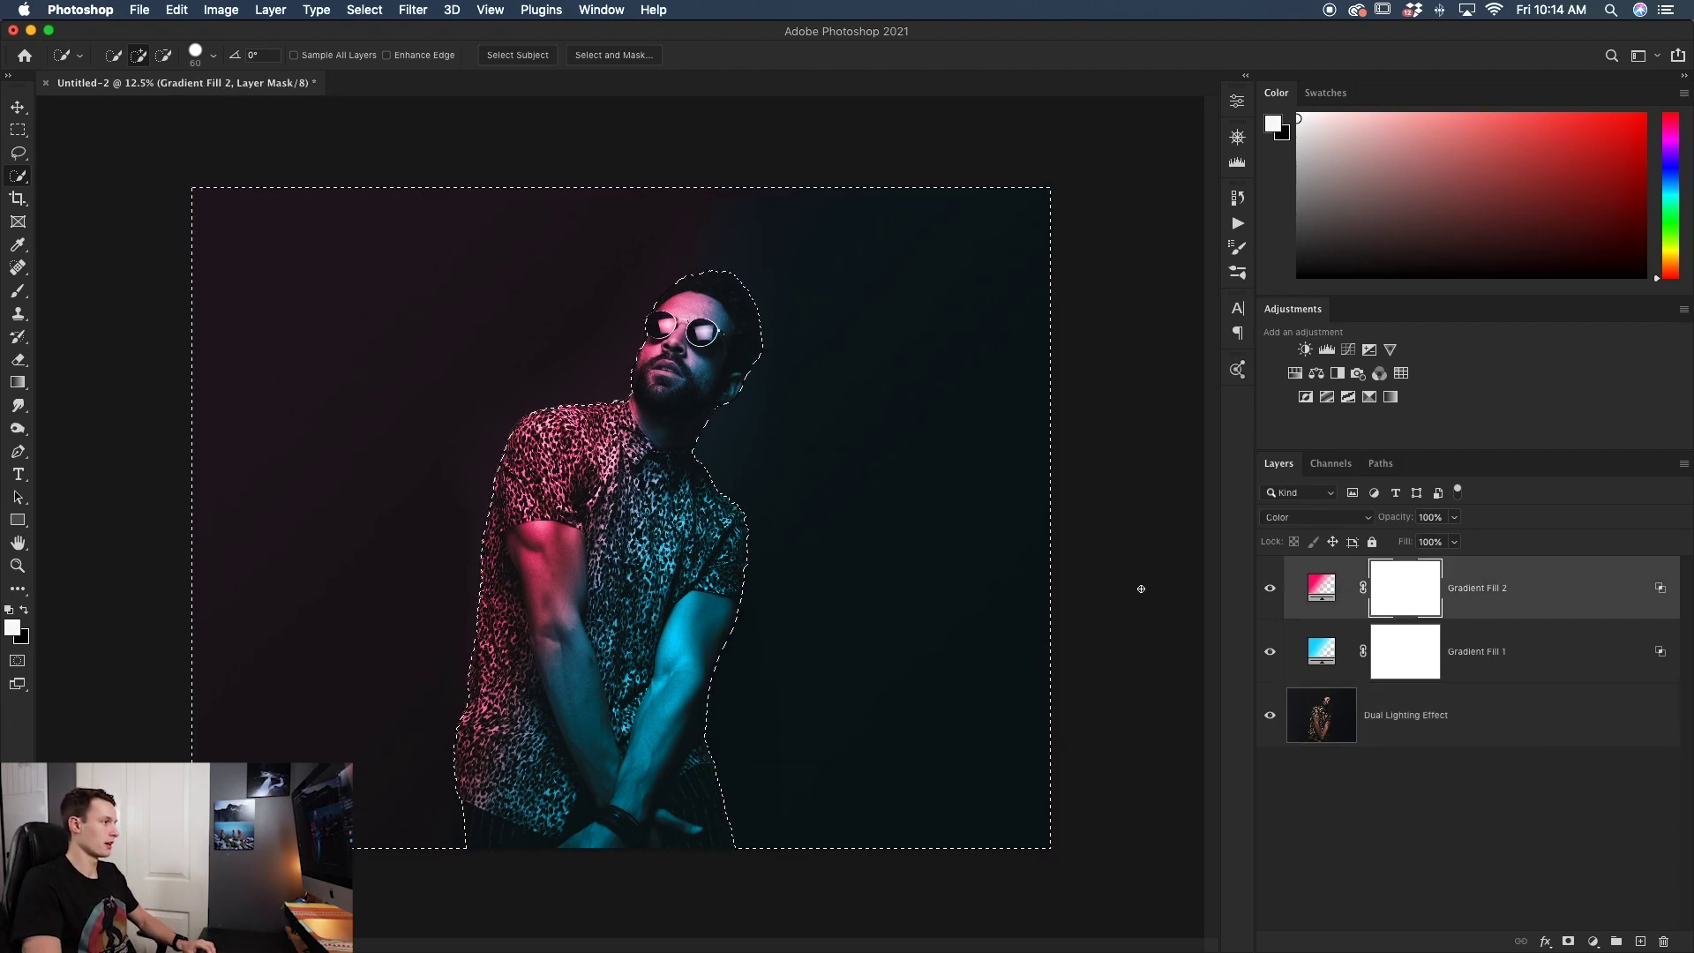
click(24, 611)
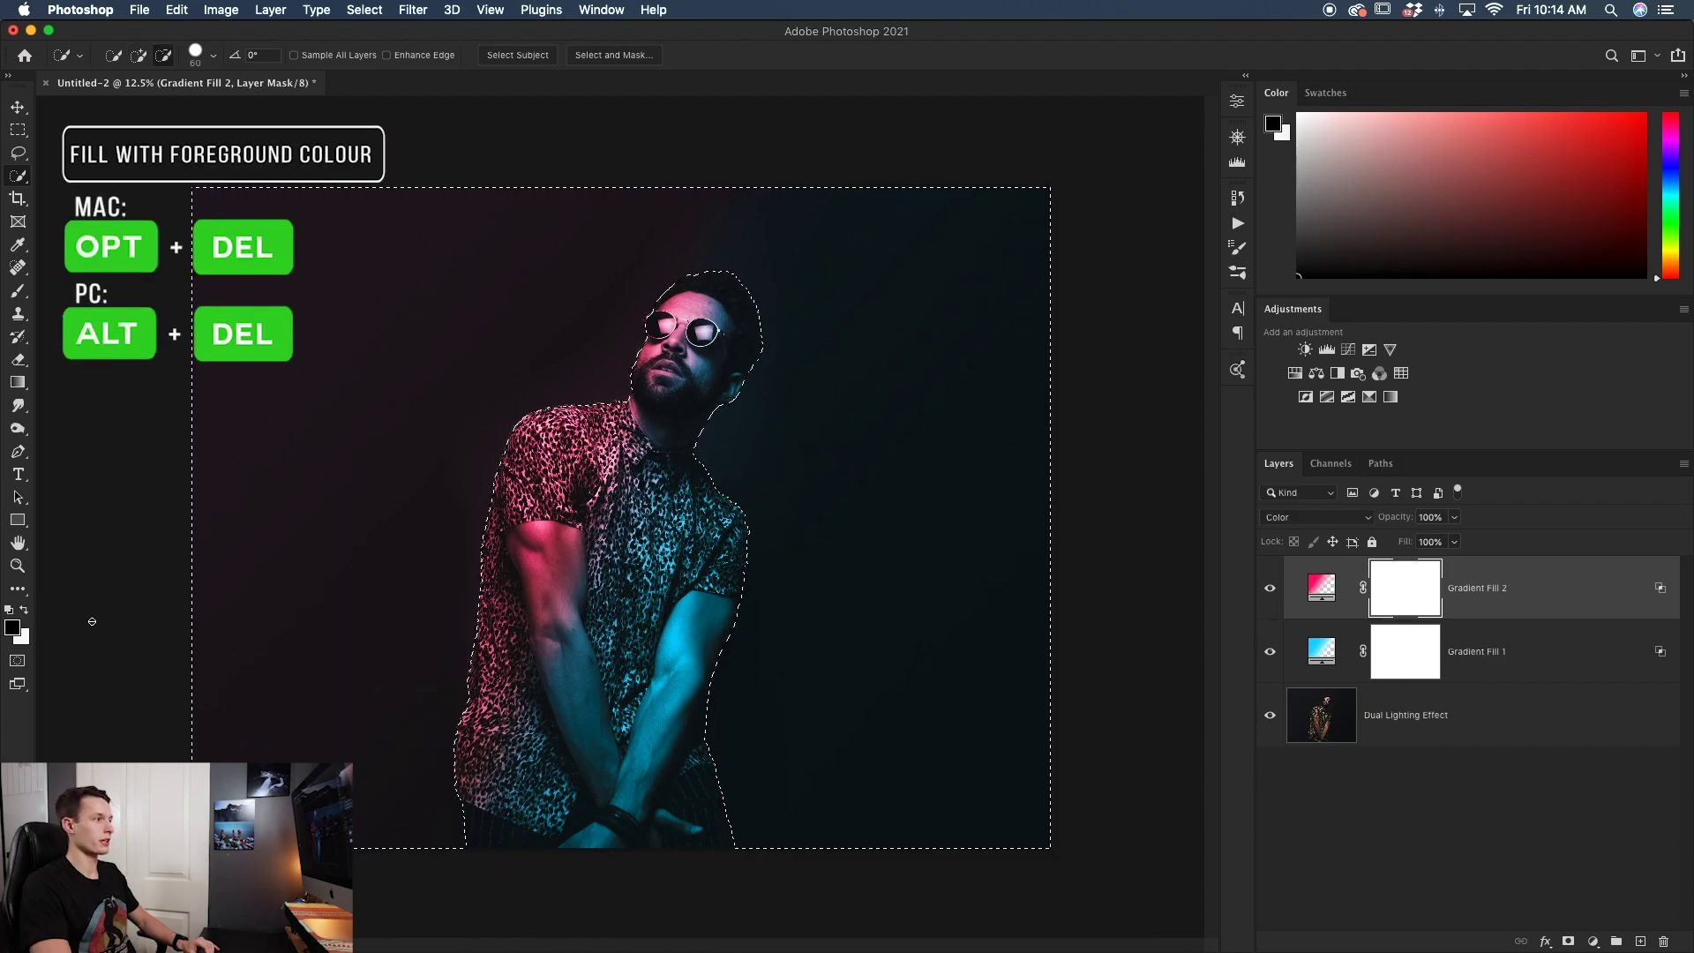
key(alt+BackSpace)
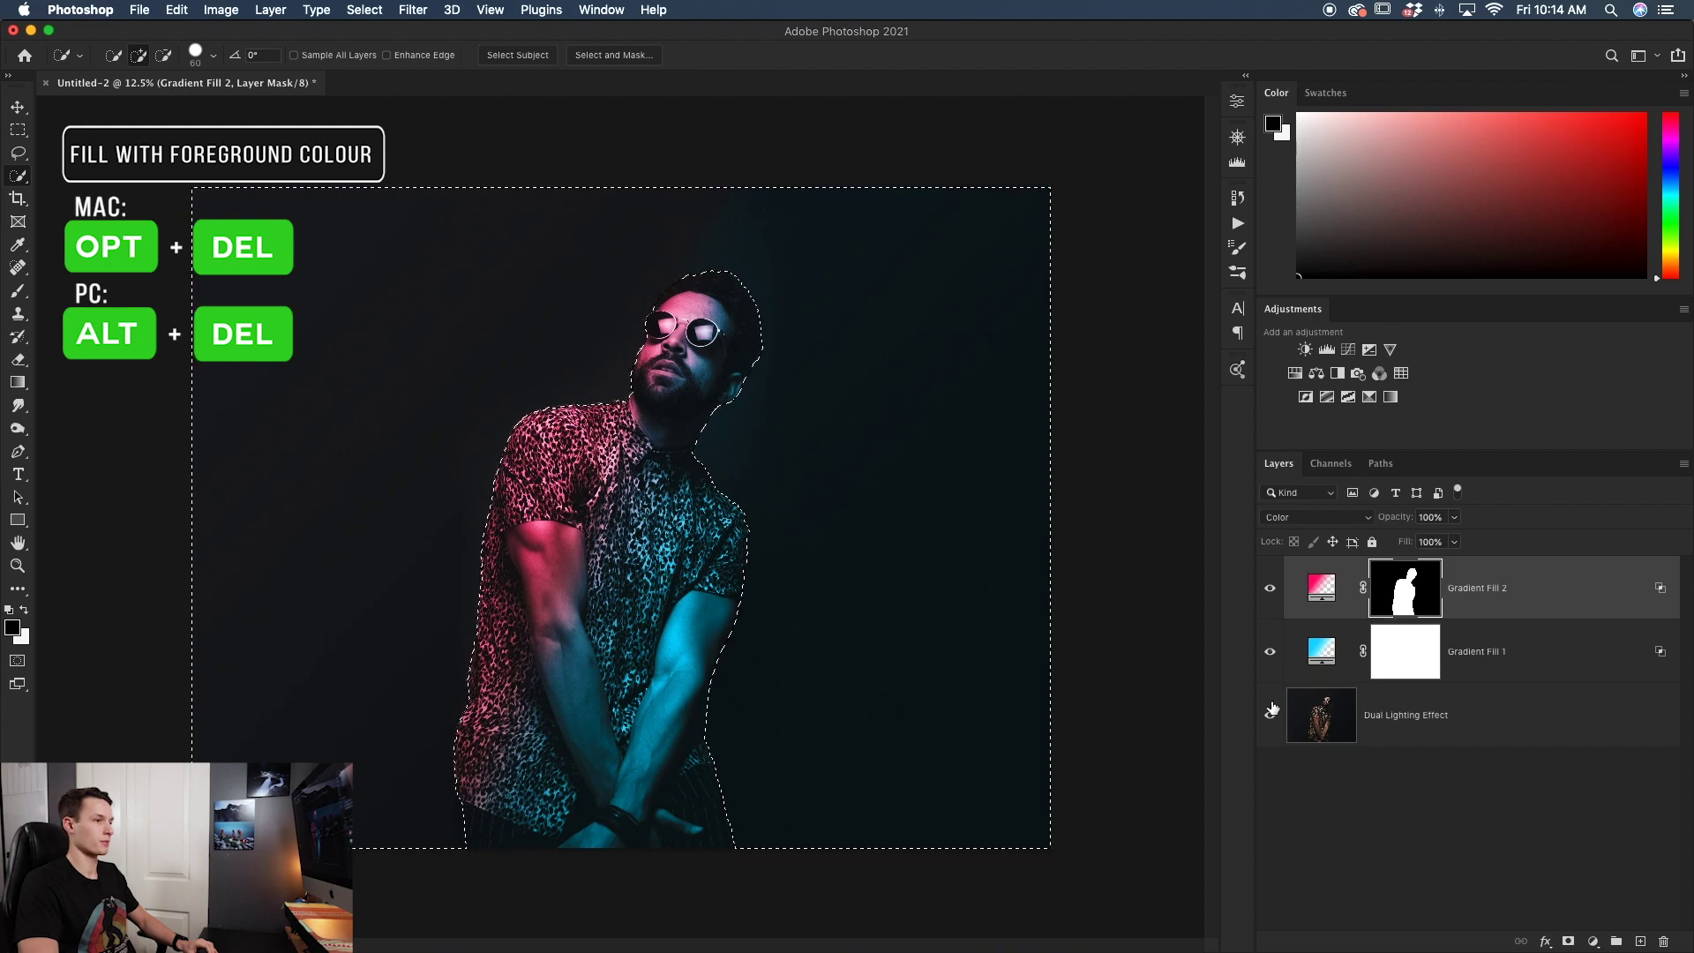
click(1425, 653)
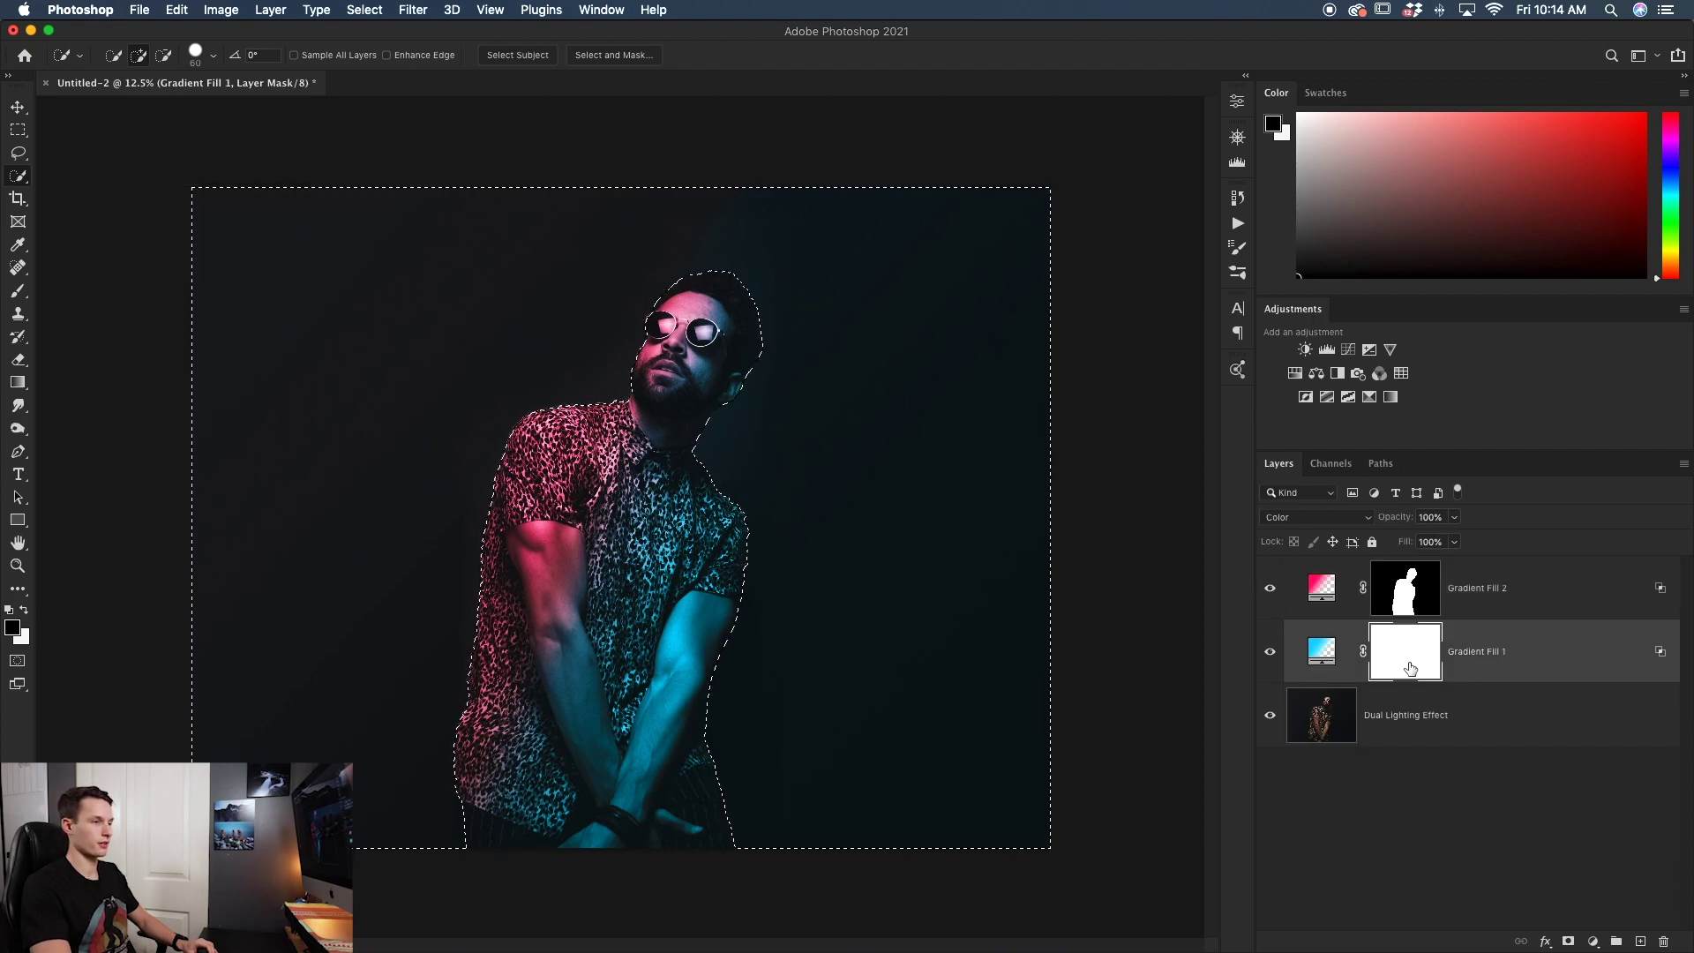
key(alt+BackSpace)
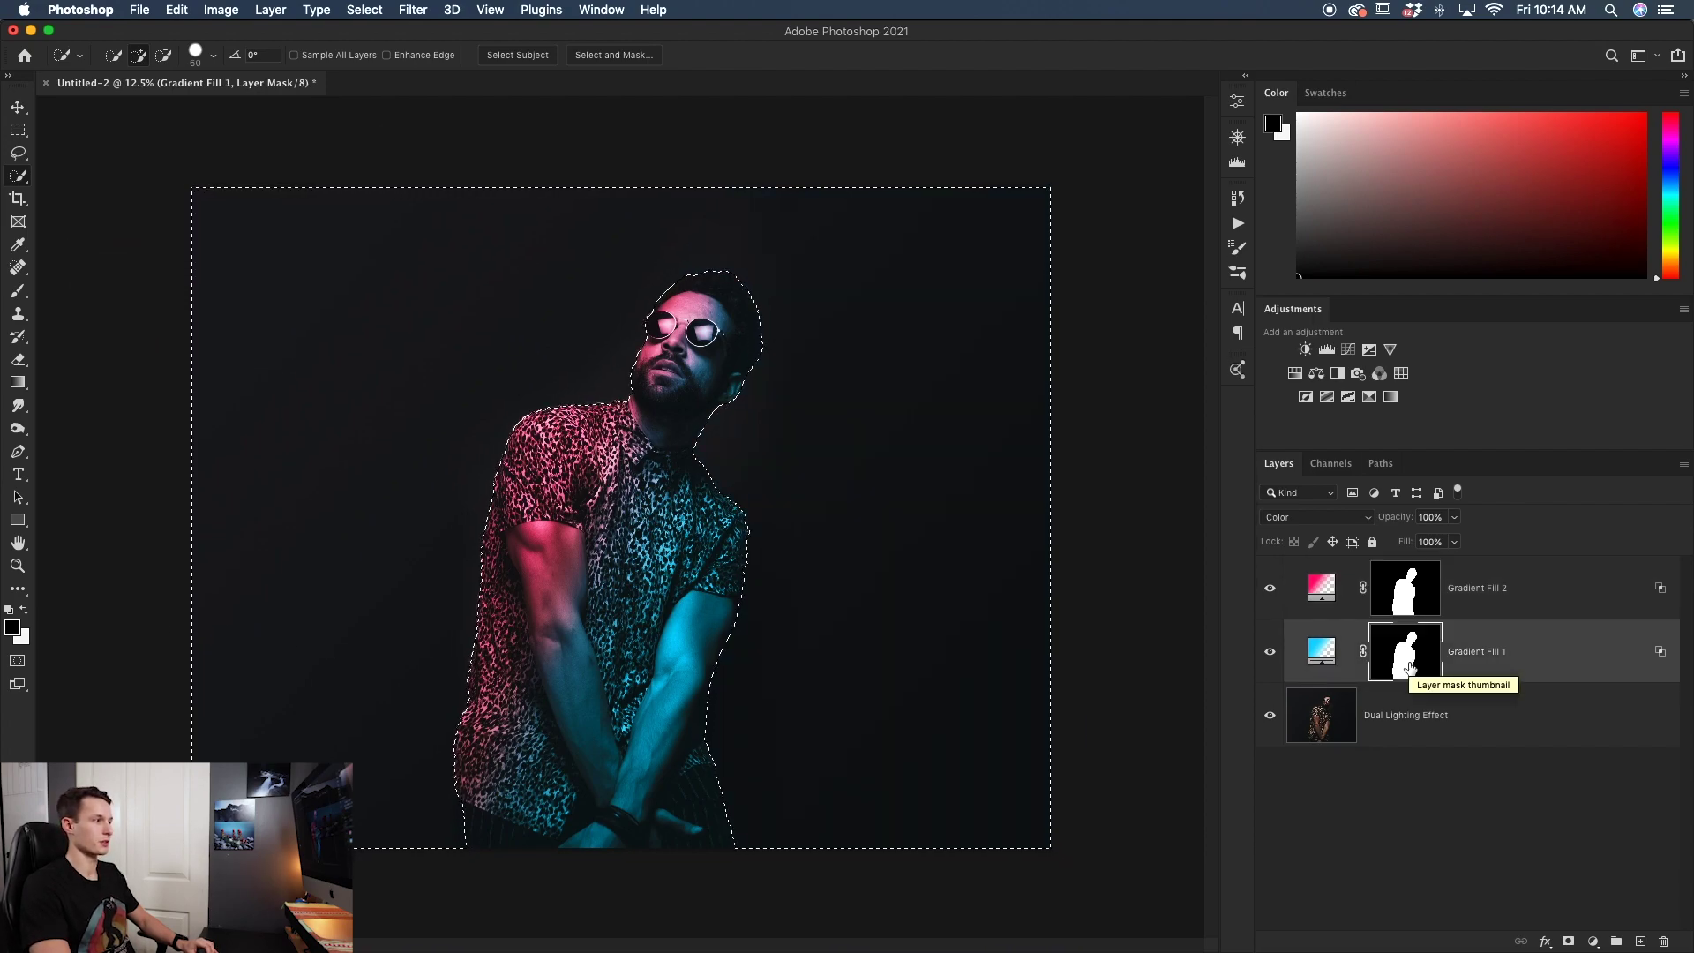